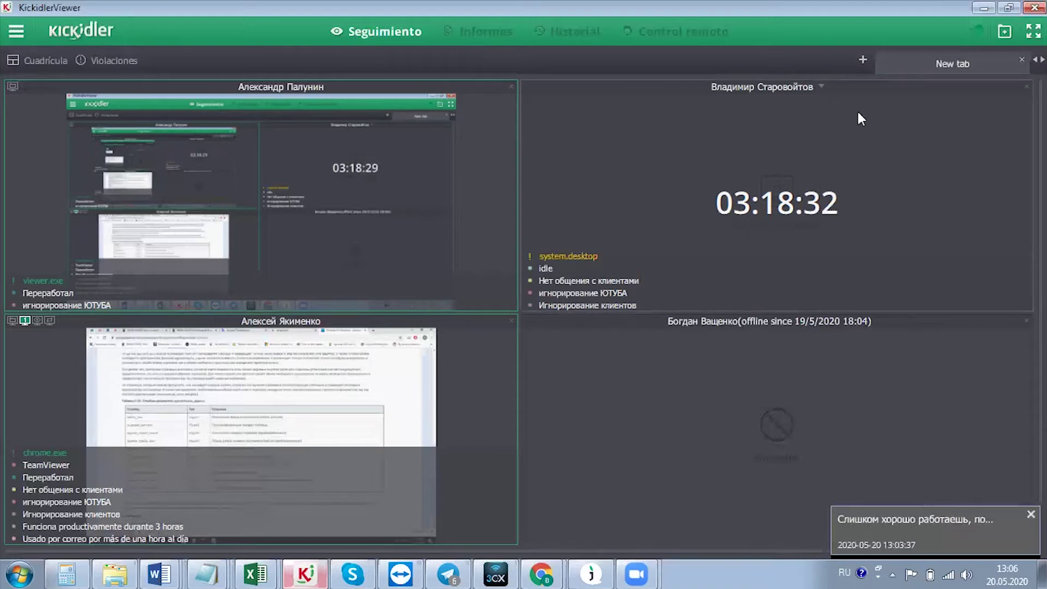
# Switch the viewer's interface language to English in the configuration settings
pyautogui.scroll(-1, 763, 399)
pyautogui.scroll(1, 522, 400)
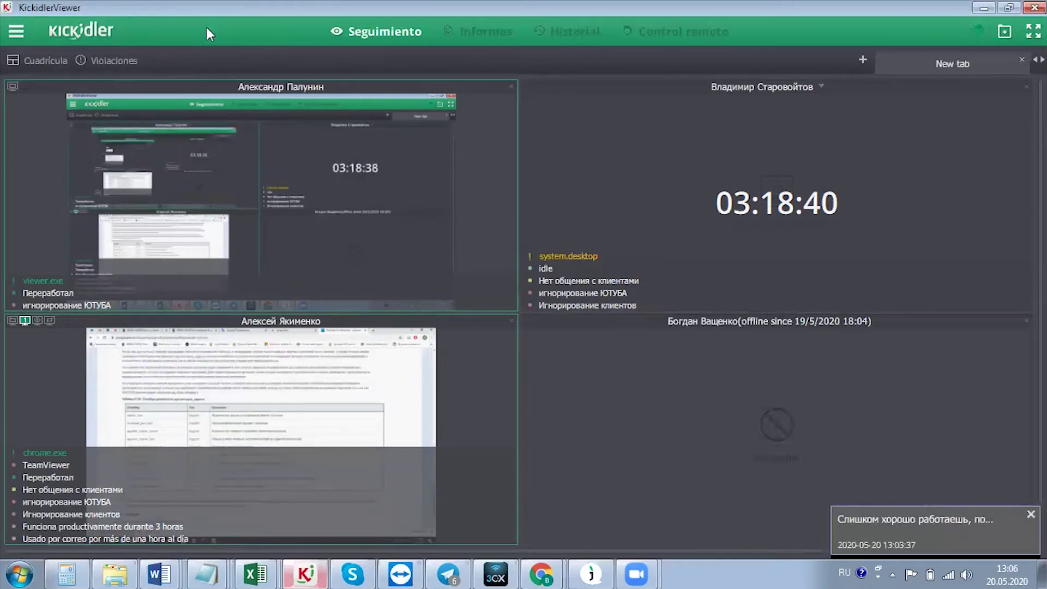
pyautogui.click(21, 31)
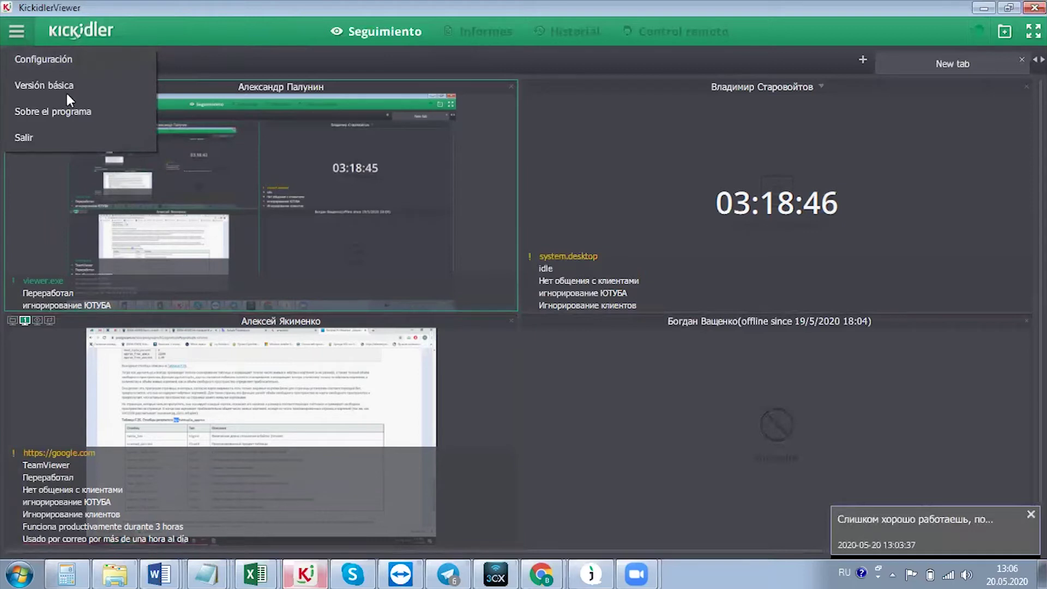
pyautogui.click(44, 59)
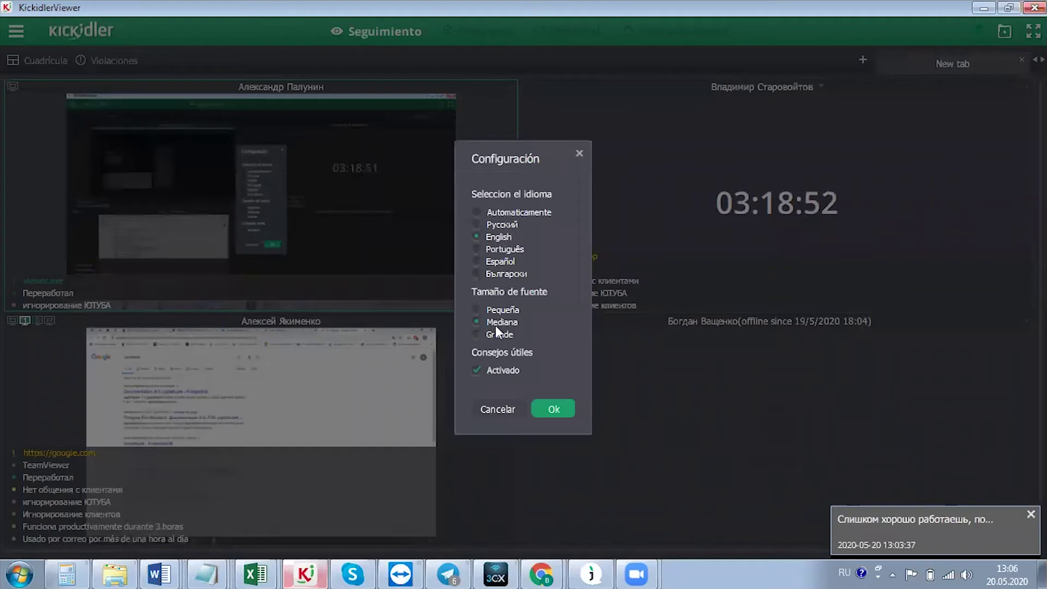
pyautogui.click(542, 411)
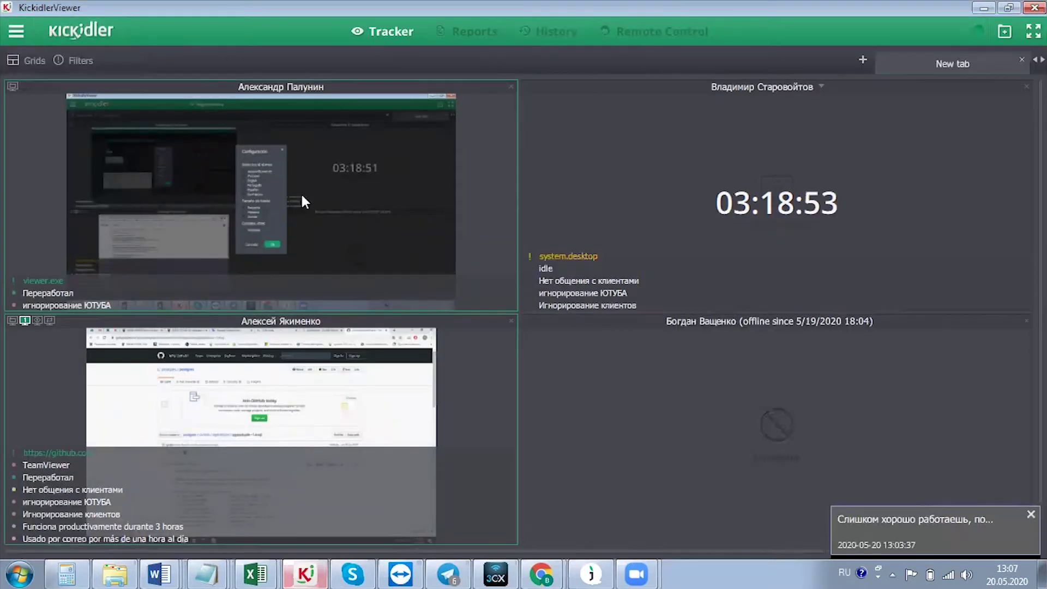
# Review the language, font size and tooltip options in the settings, then close them without applying anything
pyautogui.click(17, 31)
pyautogui.click(76, 61)
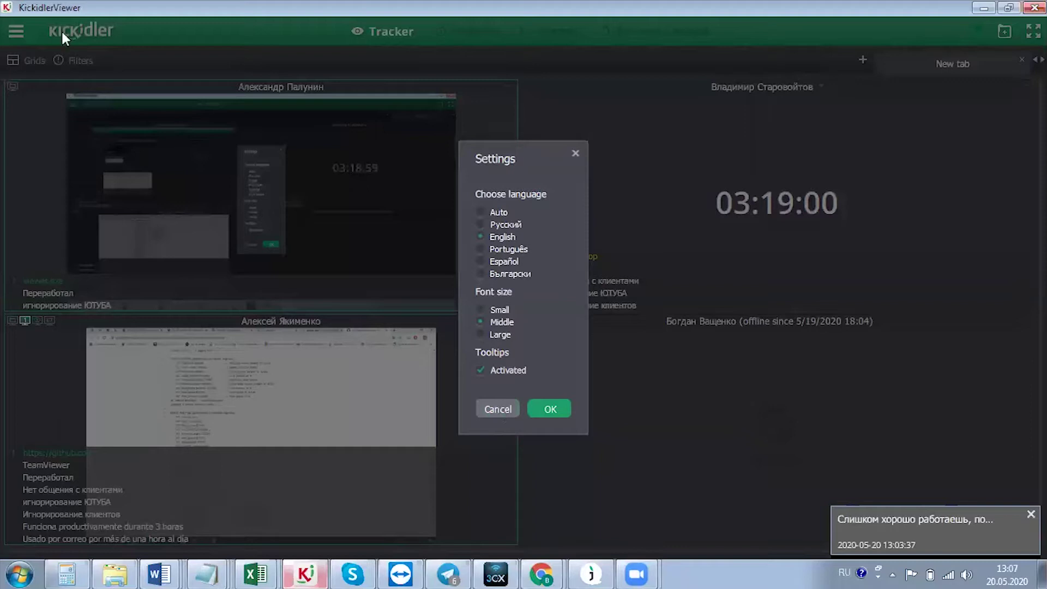
pyautogui.click(498, 410)
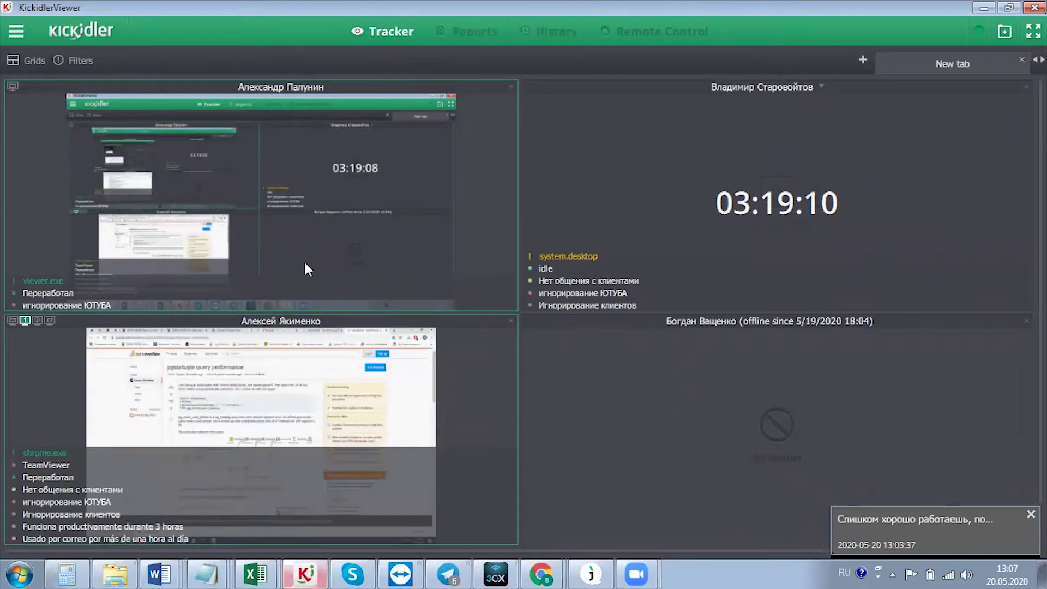
# Open the first employee's detailed view and examine their running programs, live monitor and violations timeline
pyautogui.doubleClick(263, 189)
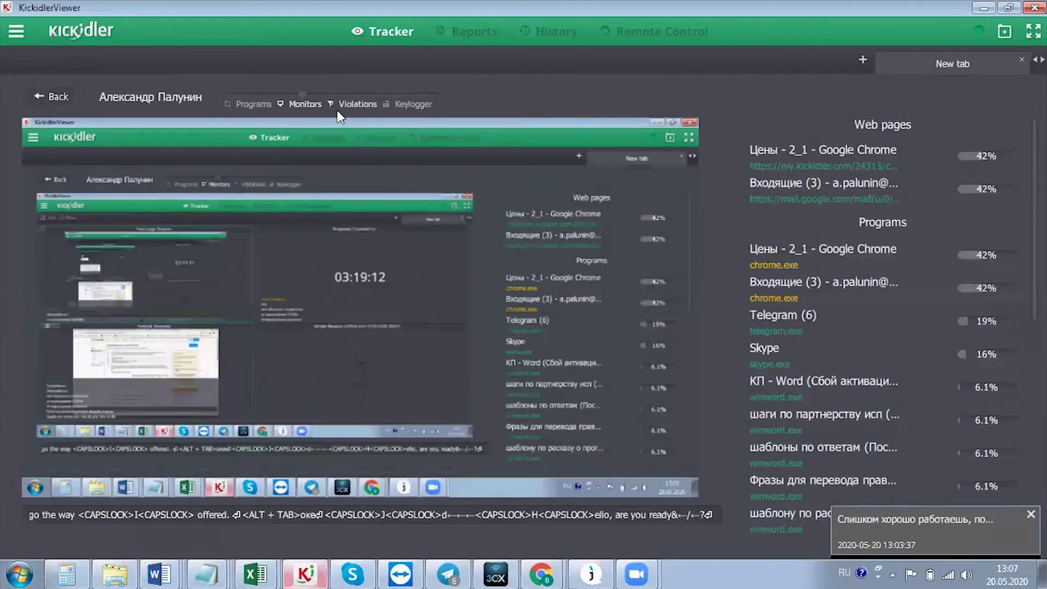
pyautogui.click(261, 104)
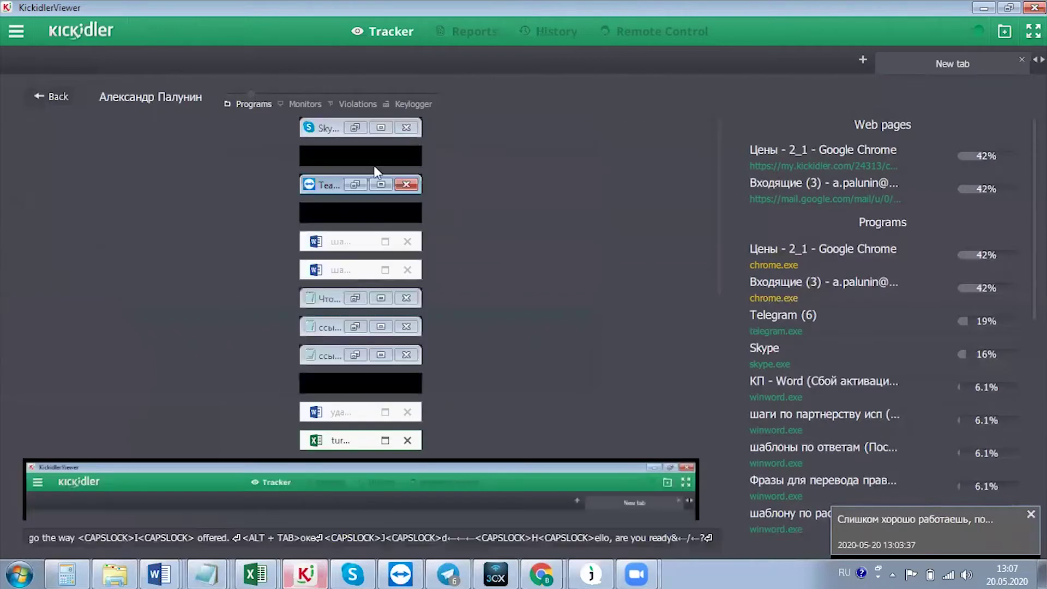
pyautogui.click(307, 105)
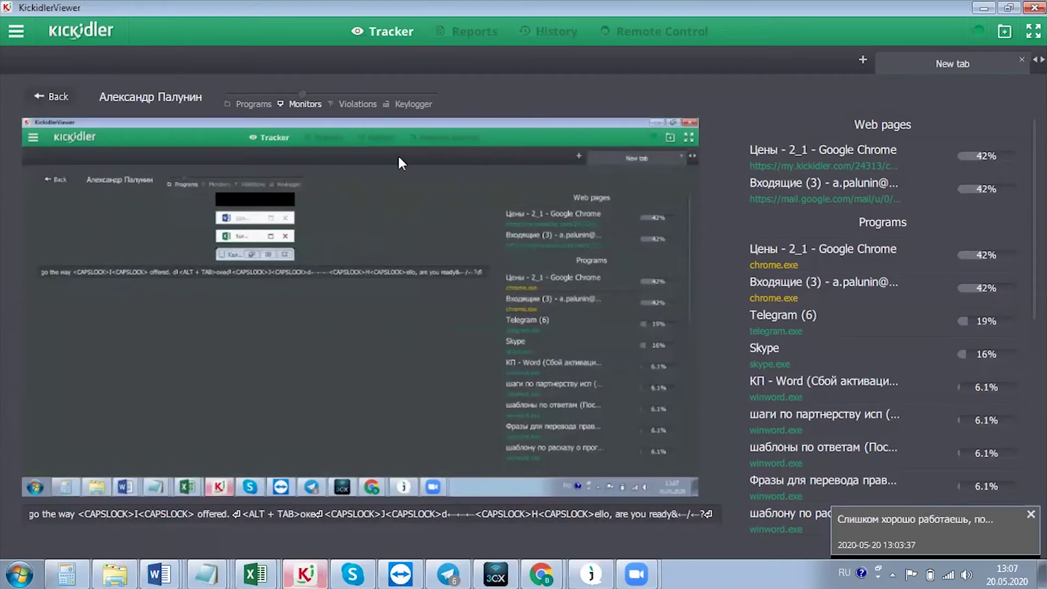
pyautogui.click(358, 104)
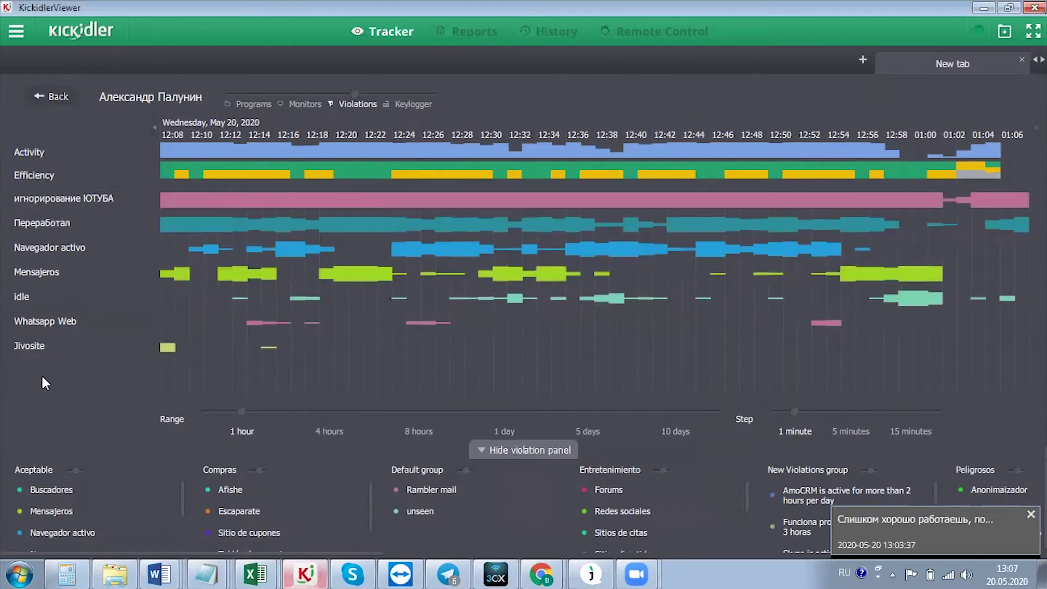
# Browse the employee's keylogger records, trying the Programs filter before returning to the Total list
pyautogui.click(409, 104)
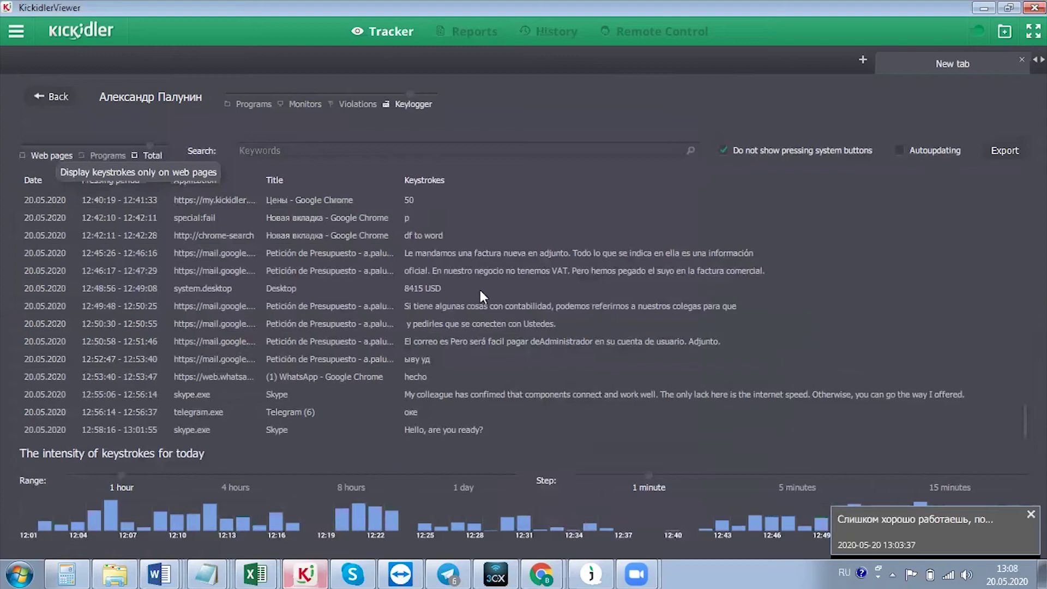
pyautogui.scroll(10, 454, 291)
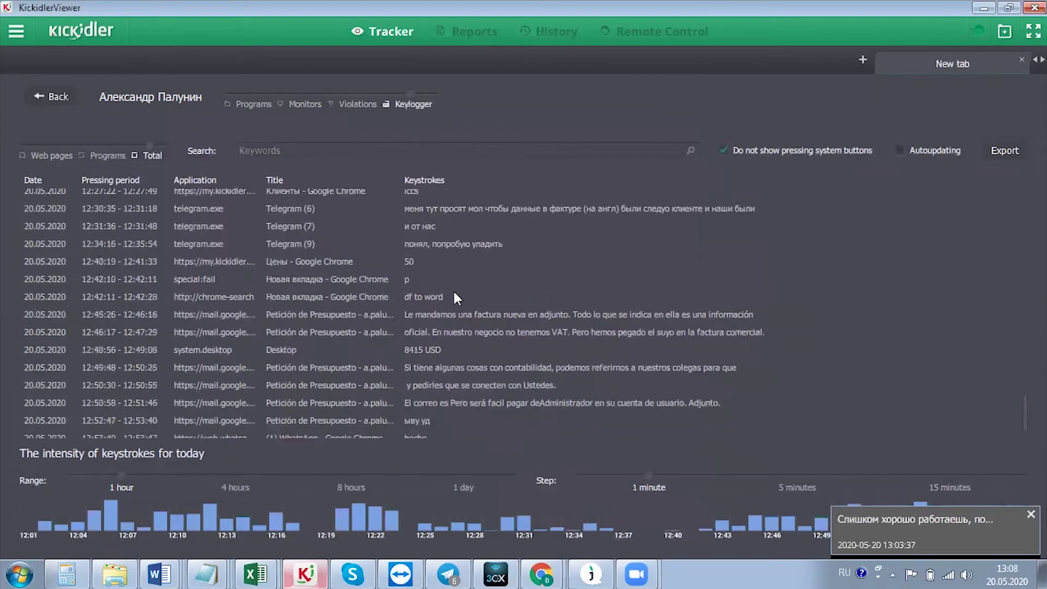
pyautogui.scroll(2, 454, 300)
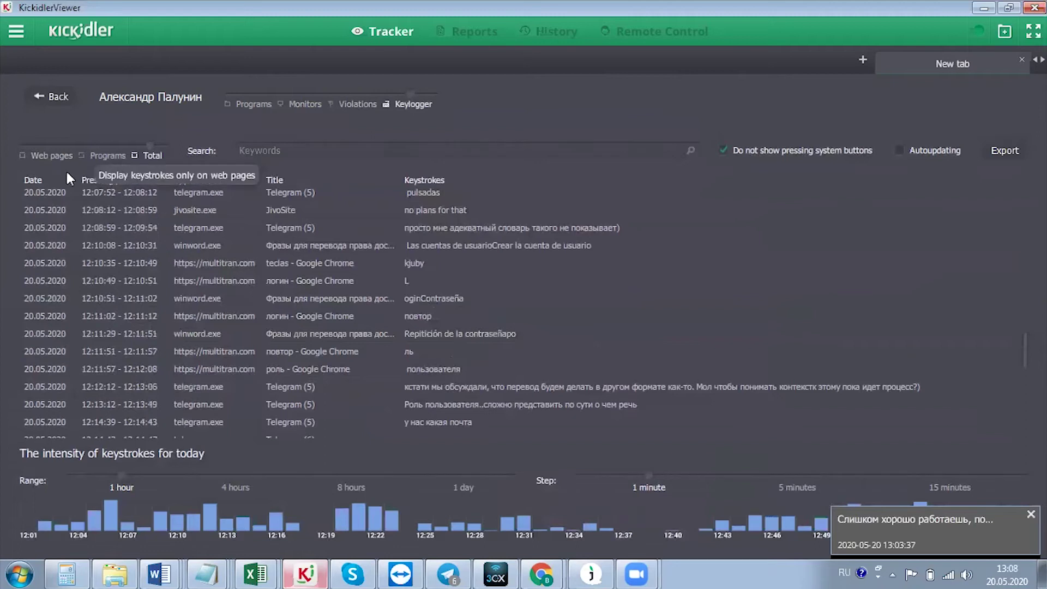
pyautogui.click(103, 156)
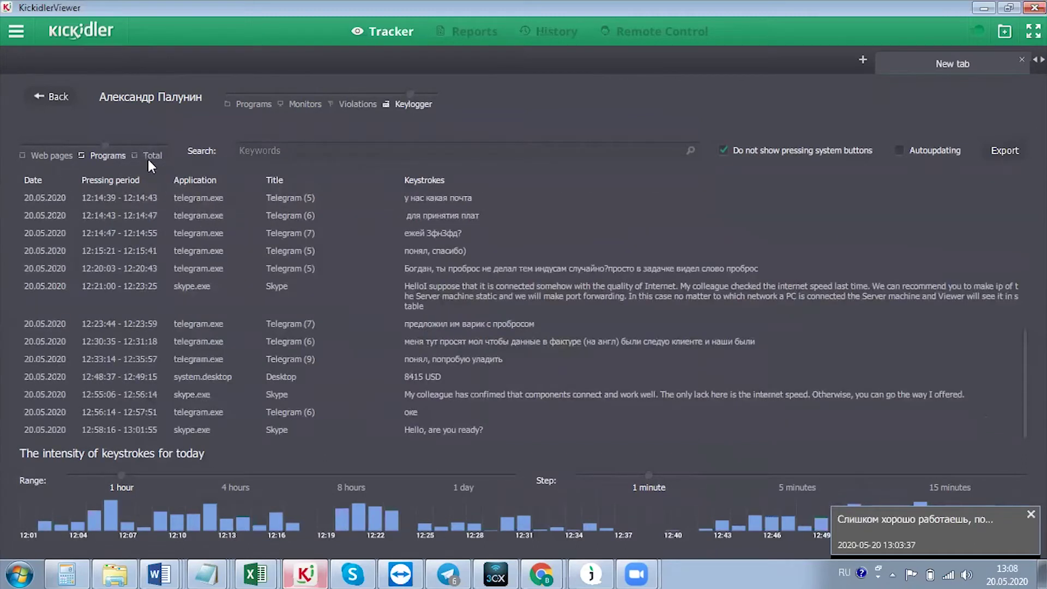
pyautogui.click(61, 155)
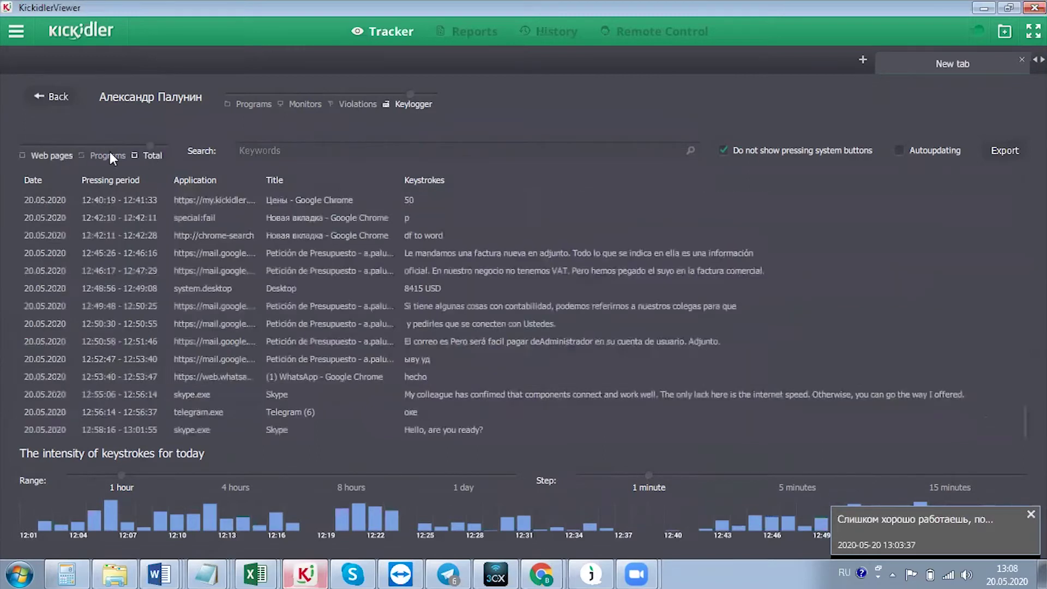
# Search the employee's keylogger records for the keyword "hello"
pyautogui.click(290, 151)
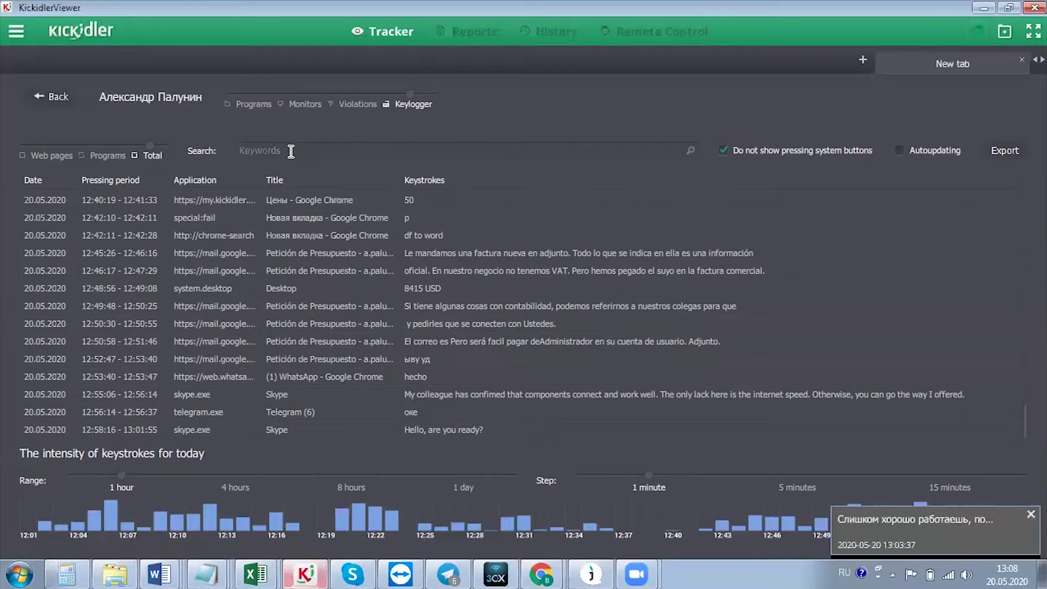
pyautogui.write('Руддщ')
pyautogui.press('BackSpace')
pyautogui.press('BackSpace')
pyautogui.press('BackSpace')
pyautogui.press('BackSpace')
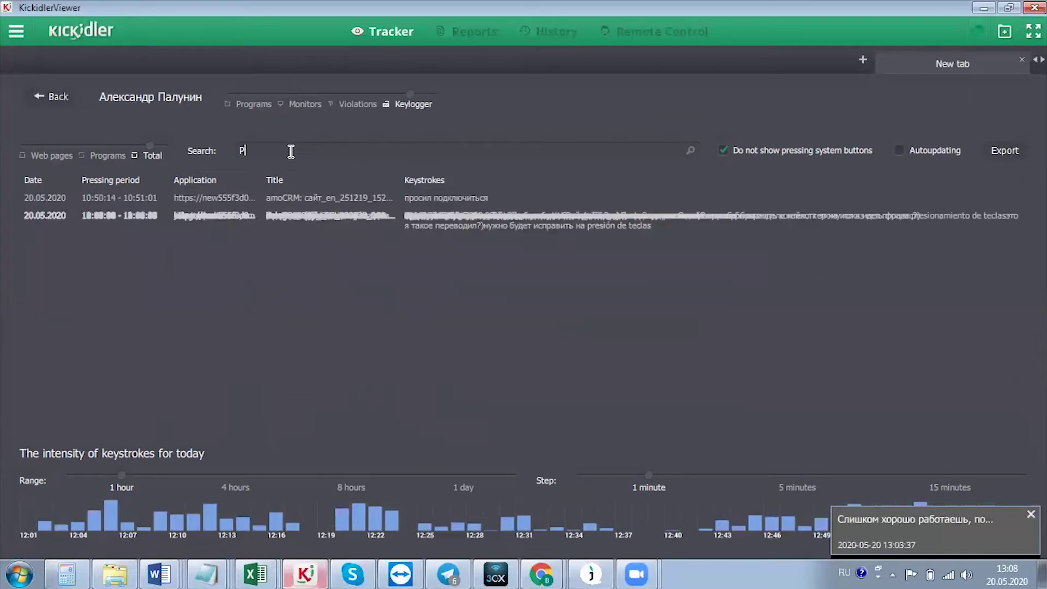
pyautogui.press('BackSpace')
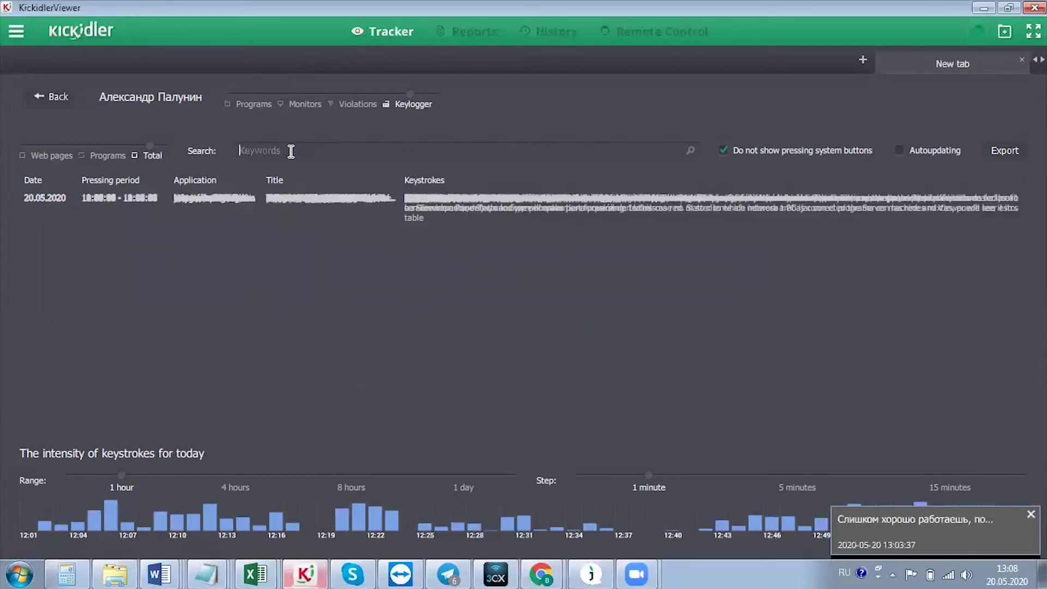
pyautogui.hotkey('alt', 'shift')
pyautogui.write('hello')
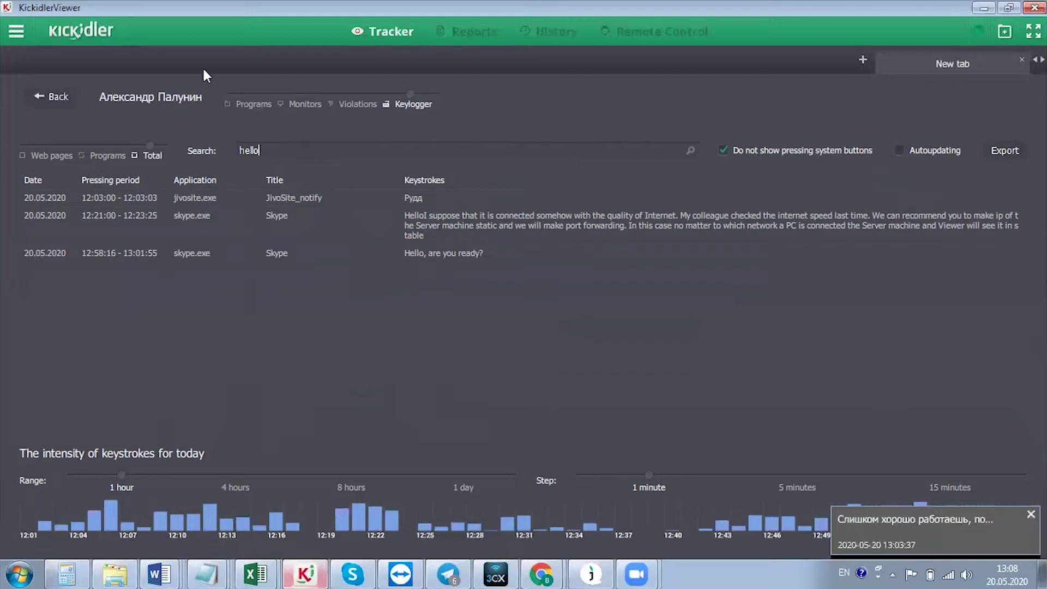
# Go to the reports section, leave the report details and view the Dynamics report type before returning to Efficiency
pyautogui.click(485, 33)
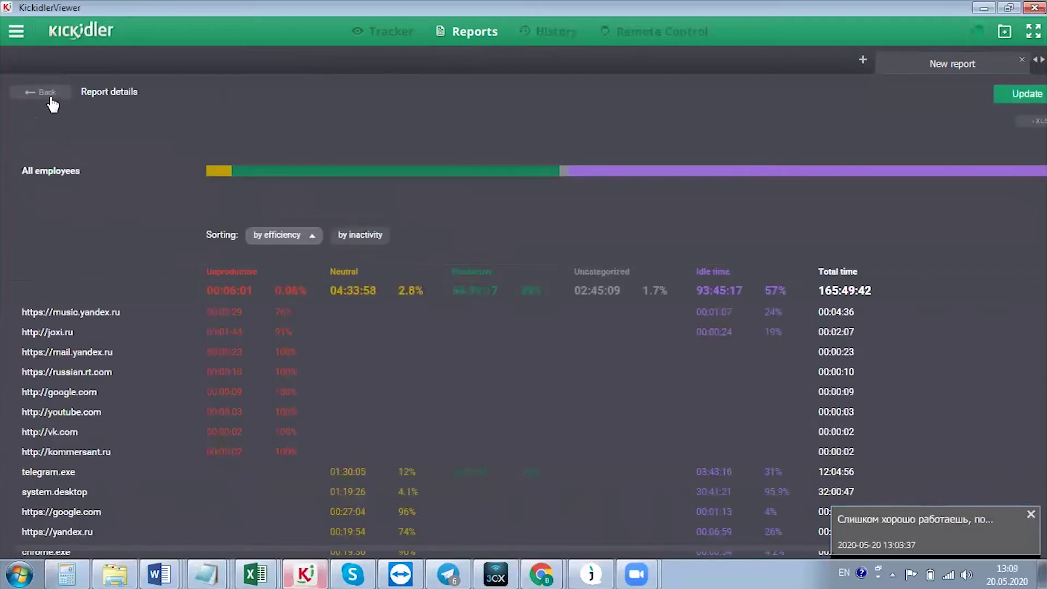
pyautogui.click(44, 92)
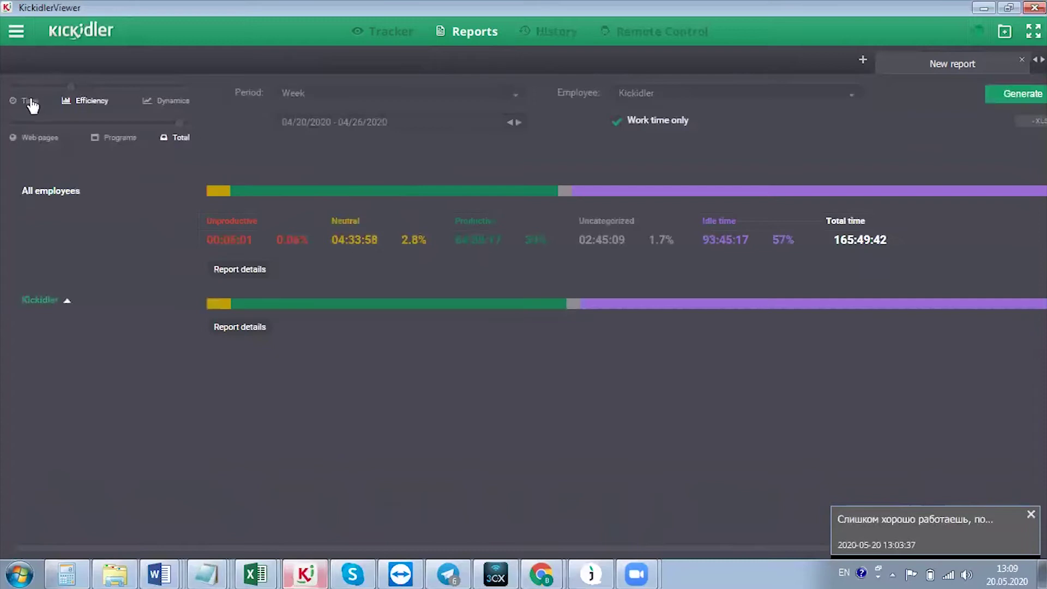
pyautogui.click(173, 103)
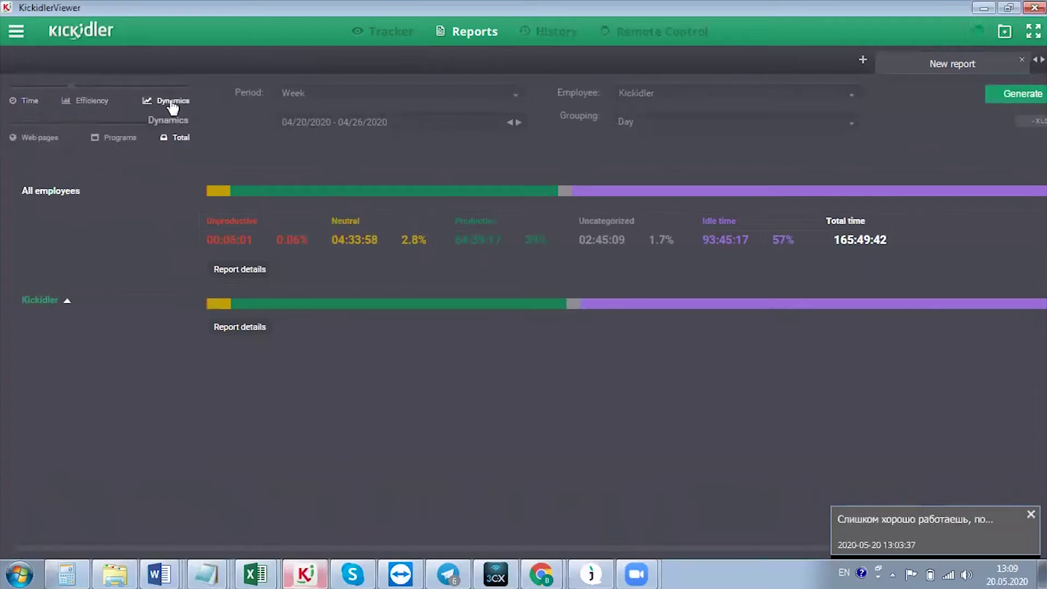
pyautogui.click(92, 106)
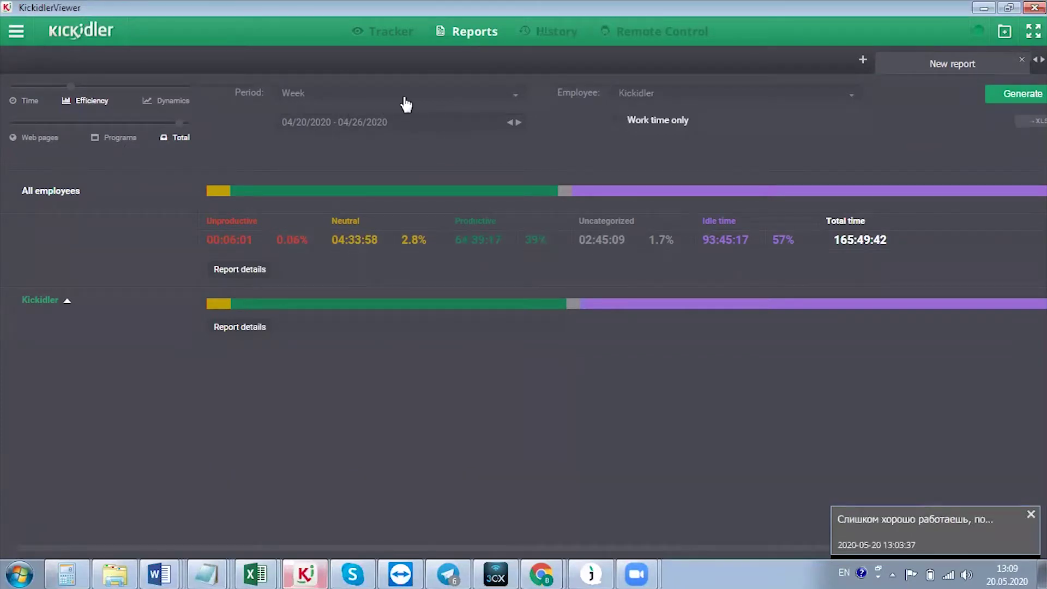
# Generate the weekly efficiency report for the whole Company, work time only, for 05/18/2020 - 05/20/2020
pyautogui.click(493, 94)
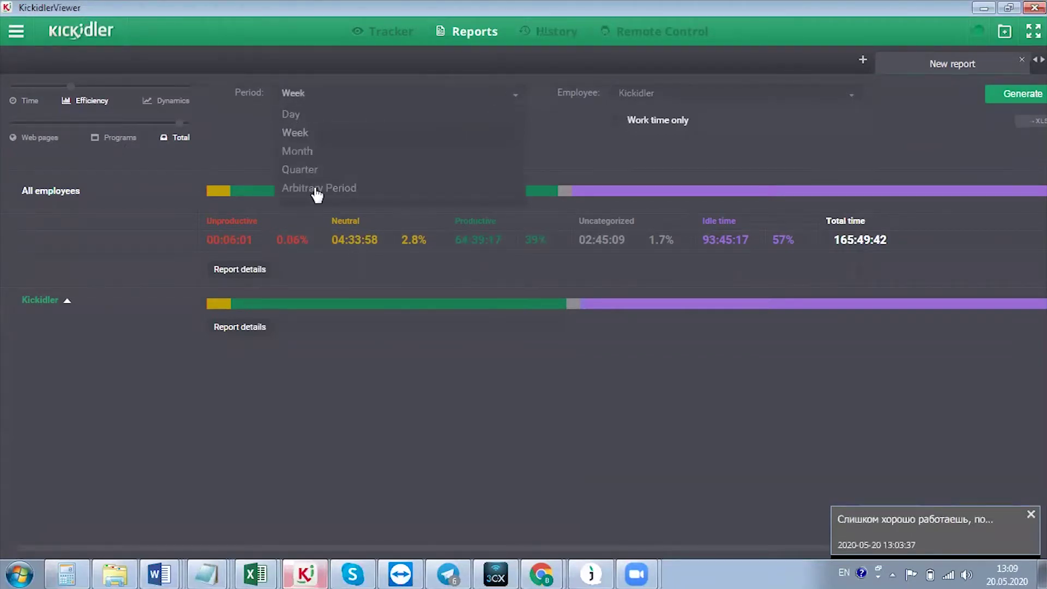
pyautogui.click(603, 91)
pyautogui.click(675, 93)
pyautogui.scroll(-3, 713, 227)
pyautogui.scroll(4, 713, 232)
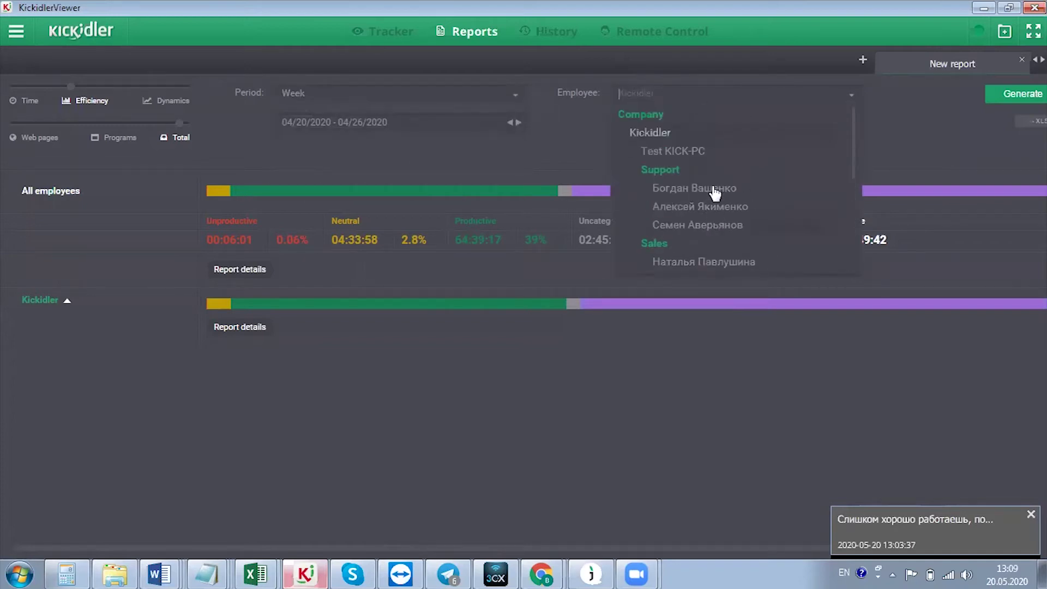
pyautogui.click(649, 115)
pyautogui.click(619, 121)
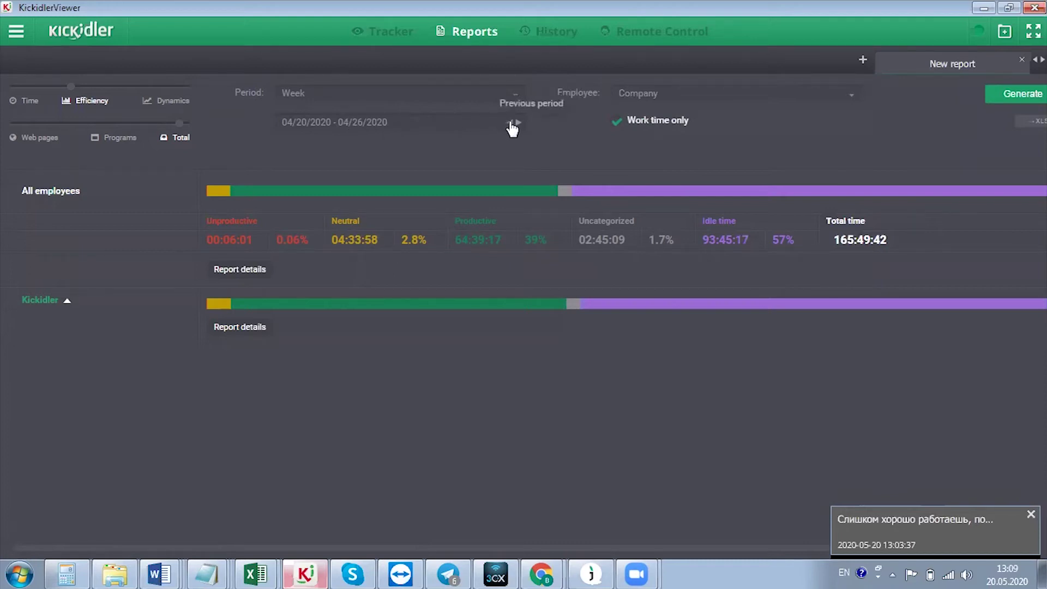
pyautogui.click(518, 130)
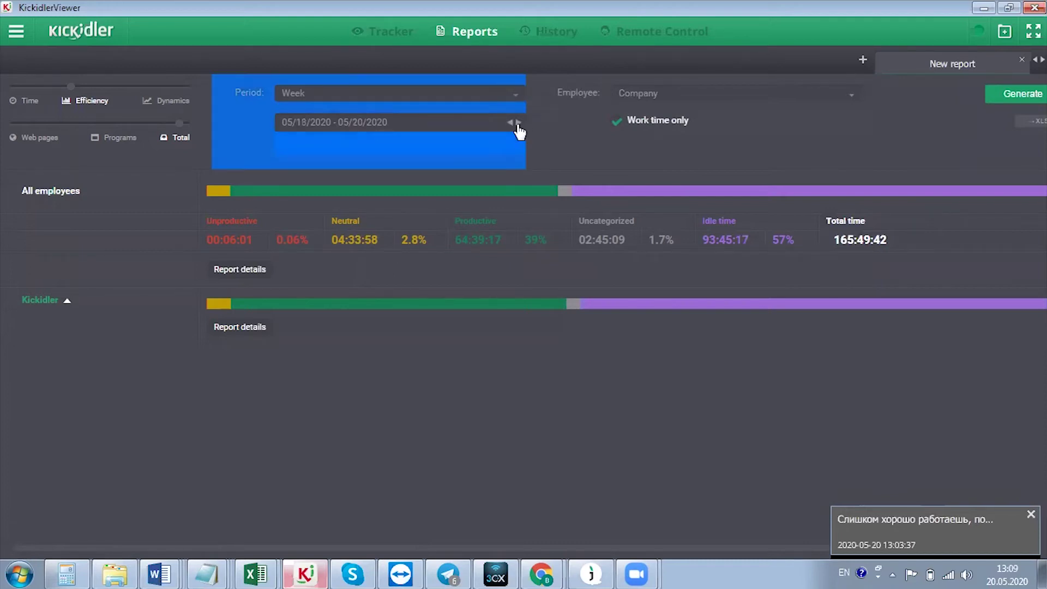
pyautogui.click(1027, 95)
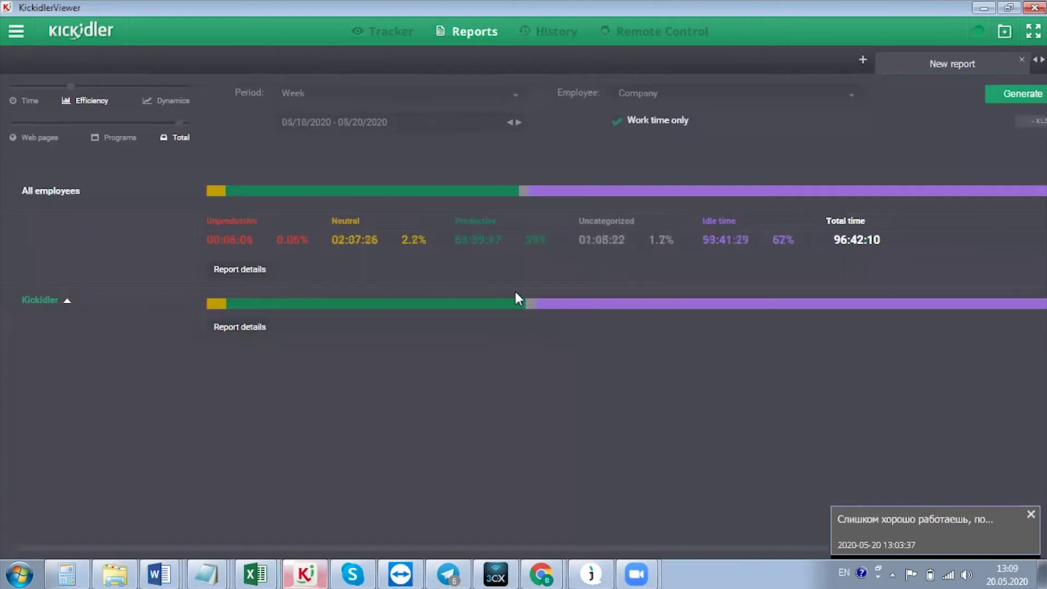
# Expand the Kickidler group and its Support department in the efficiency report to view the employee breakdown
pyautogui.click(66, 301)
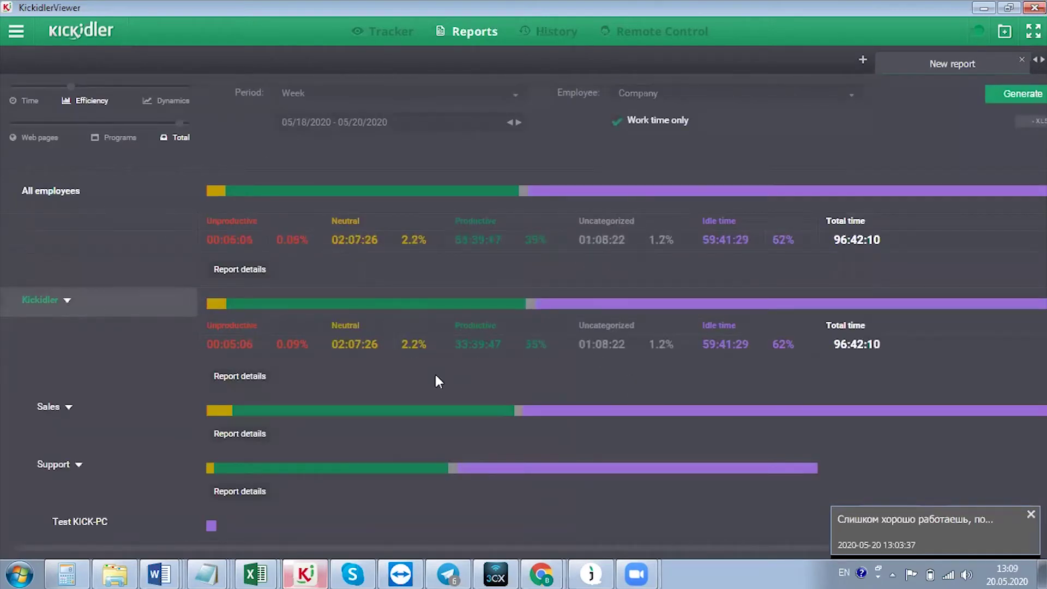
pyautogui.click(79, 466)
pyautogui.scroll(-2, 175, 448)
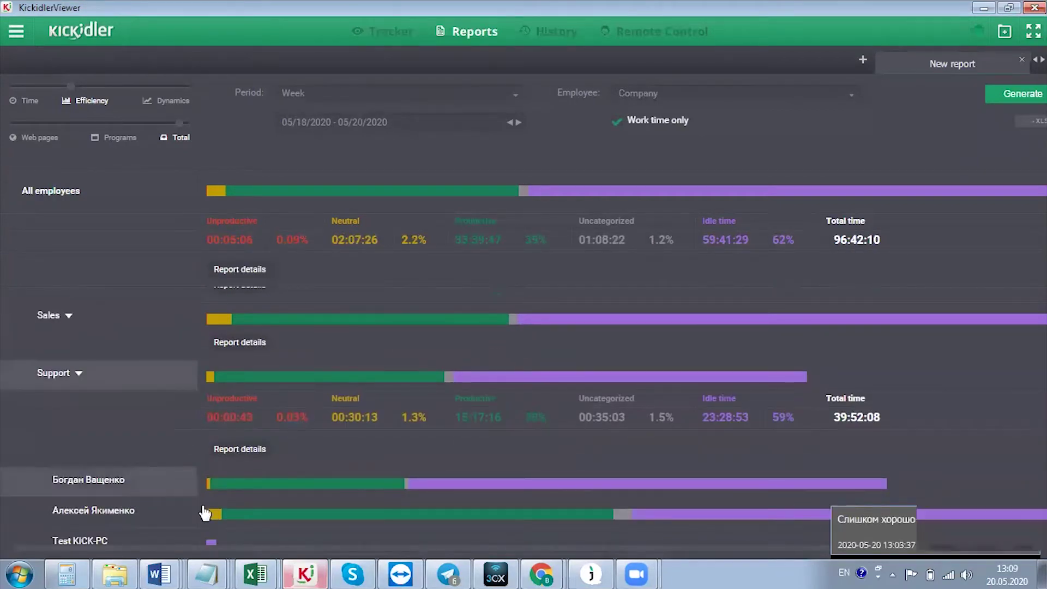
pyautogui.scroll(2, 431, 431)
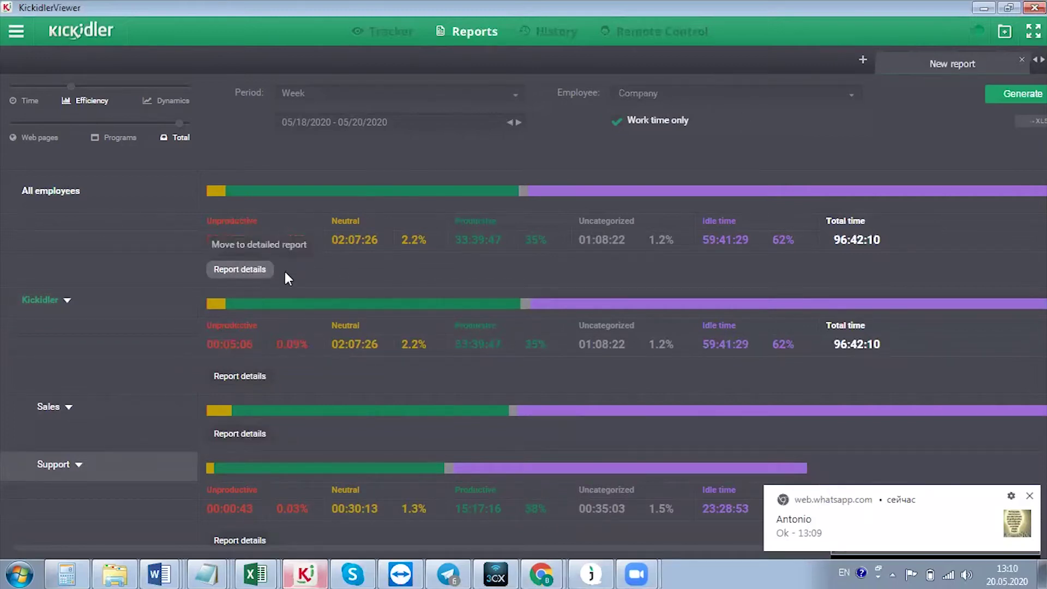
# Open the report details for all employees and examine the sites and programs listed by efficiency
pyautogui.click(238, 275)
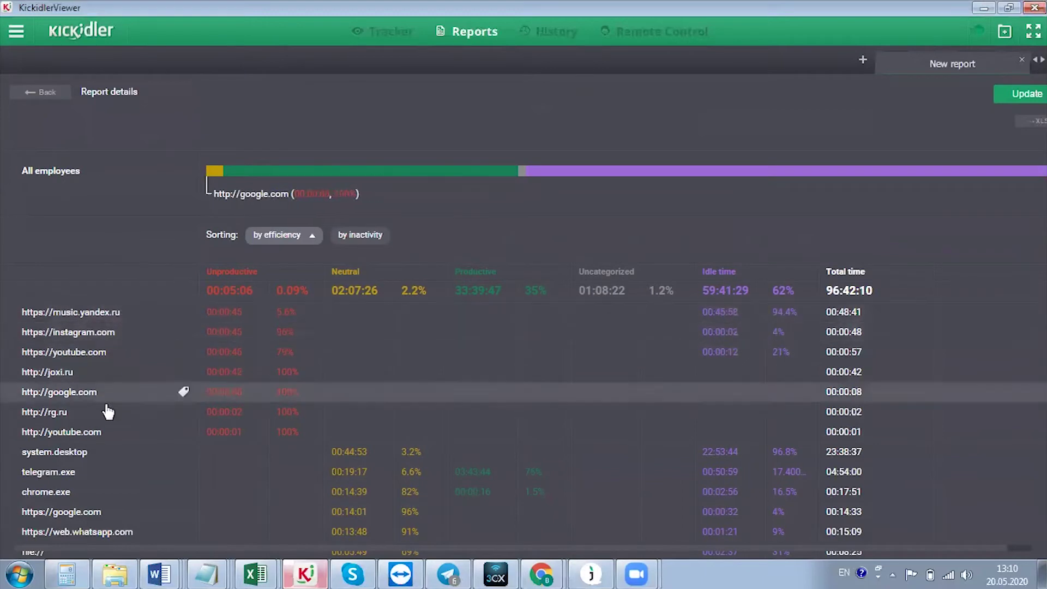
pyautogui.scroll(-5, 90, 473)
pyautogui.scroll(-4, 90, 473)
pyautogui.scroll(6, 90, 473)
pyautogui.scroll(3, 90, 473)
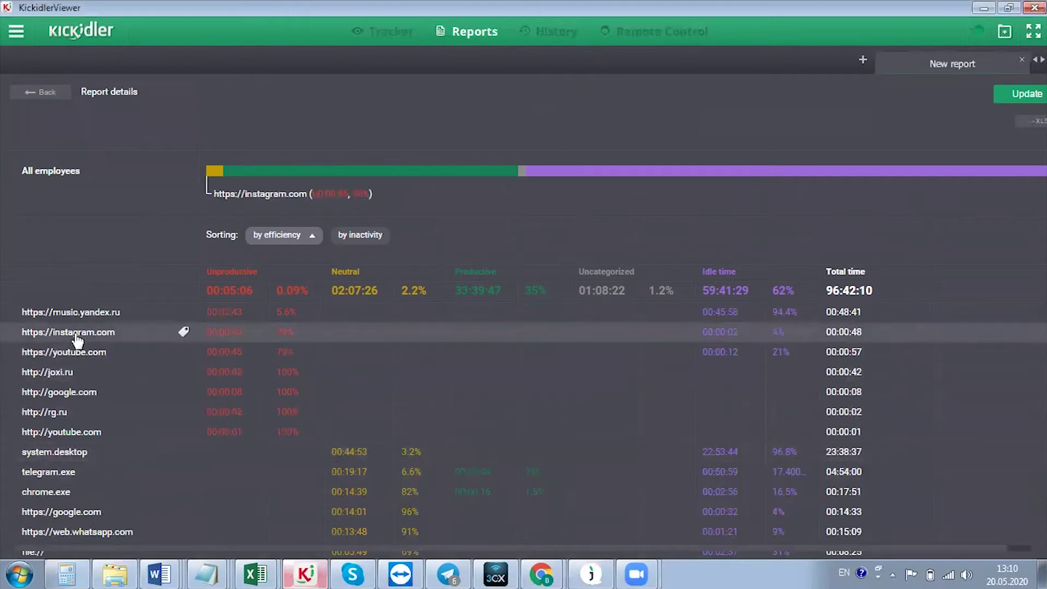
pyautogui.scroll(-3, 97, 432)
pyautogui.scroll(3, 97, 432)
pyautogui.click(184, 332)
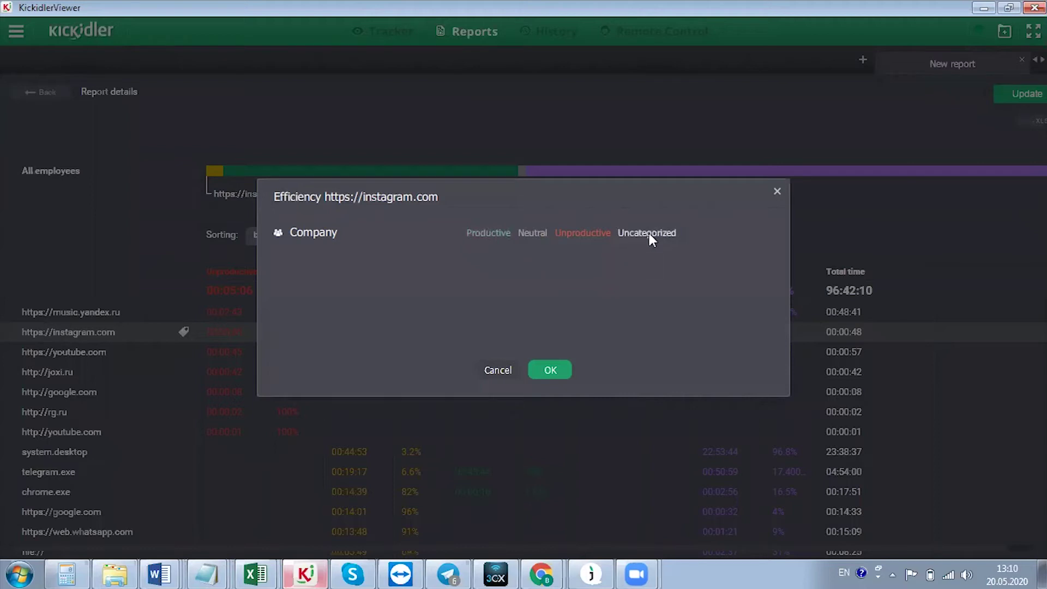
pyautogui.click(494, 371)
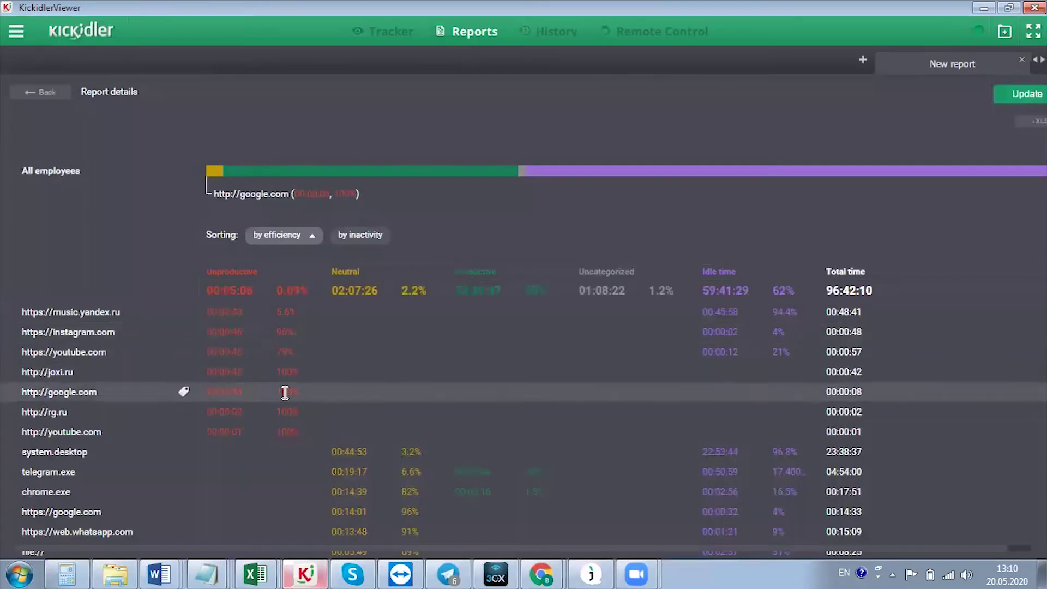
# Leave the report details and generate the weekly dynamics report for the whole Company, grouped by day, for 05/18/2020 - 05/20/2020
pyautogui.scroll(-5, 273, 407)
pyautogui.scroll(5, 349, 391)
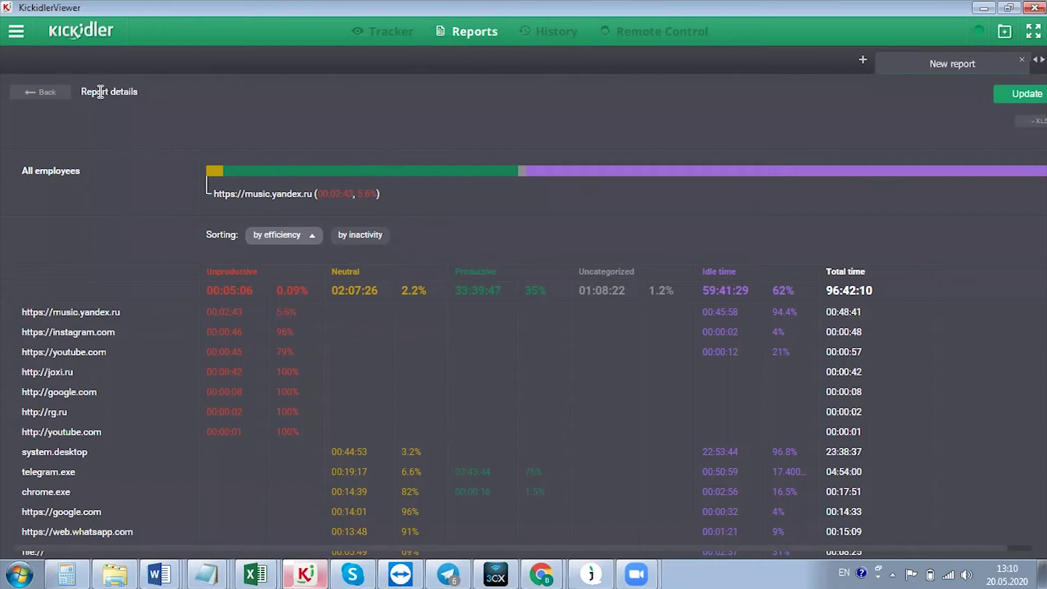
pyautogui.click(53, 93)
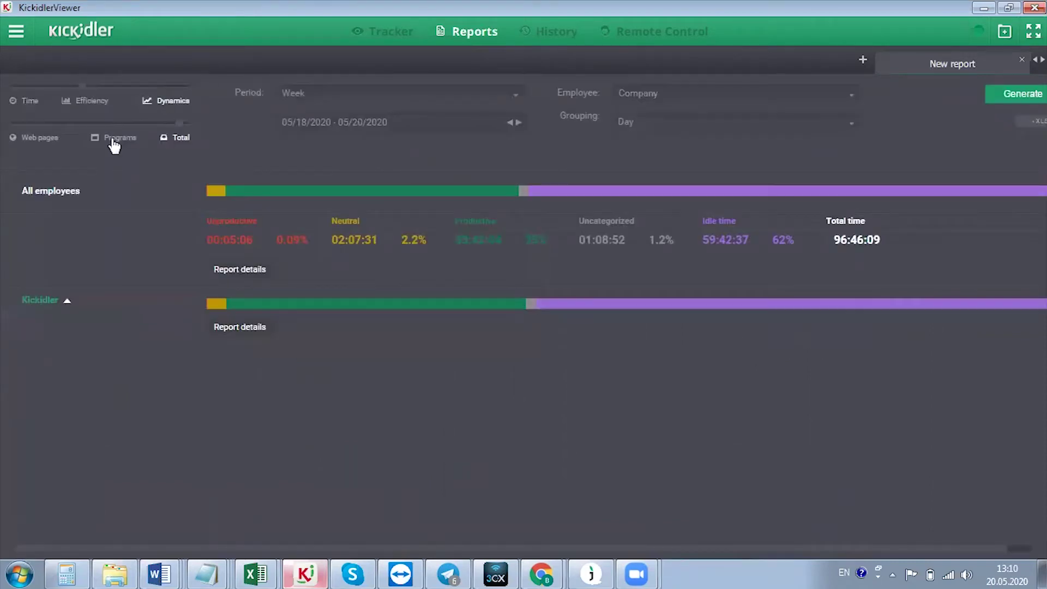
pyautogui.click(1013, 99)
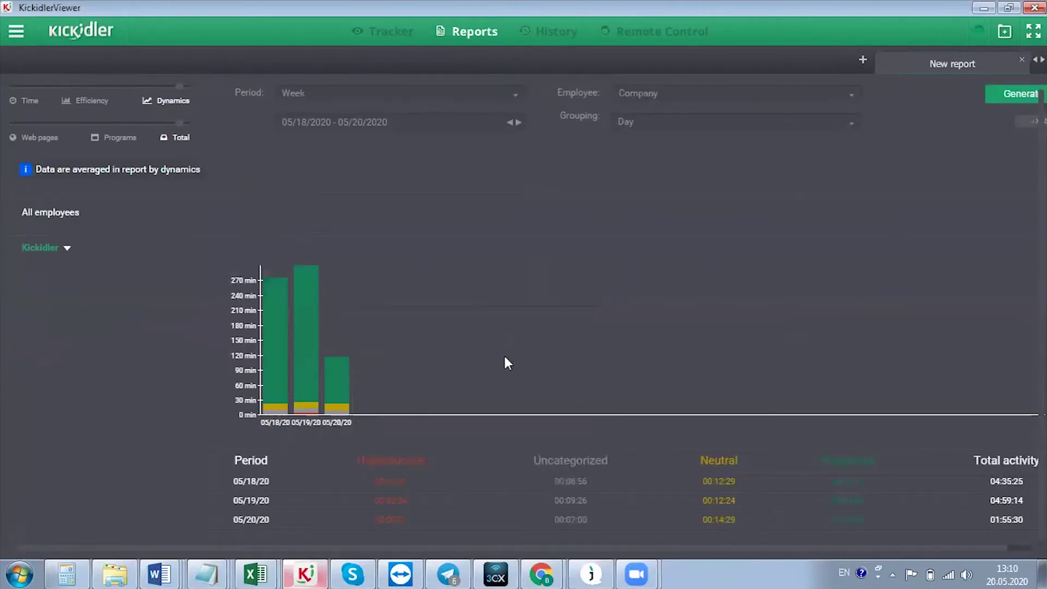
# Expand the Kickidler group with its Sales and Support departments and view the daily activity charts of one employee from each
pyautogui.scroll(-1, 496, 360)
pyautogui.click(68, 245)
pyautogui.click(77, 273)
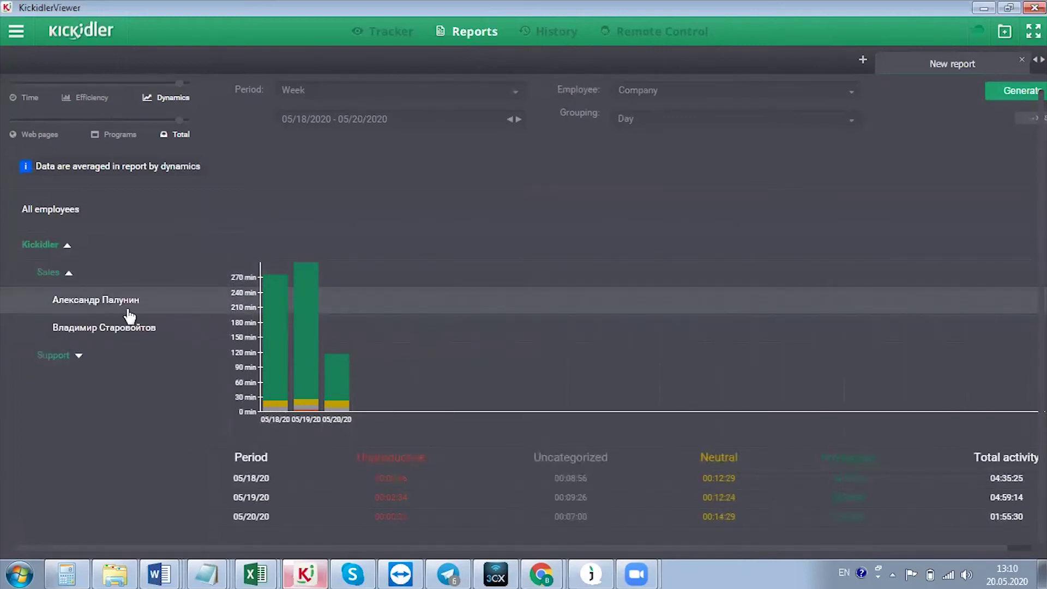
pyautogui.click(122, 314)
pyautogui.click(74, 355)
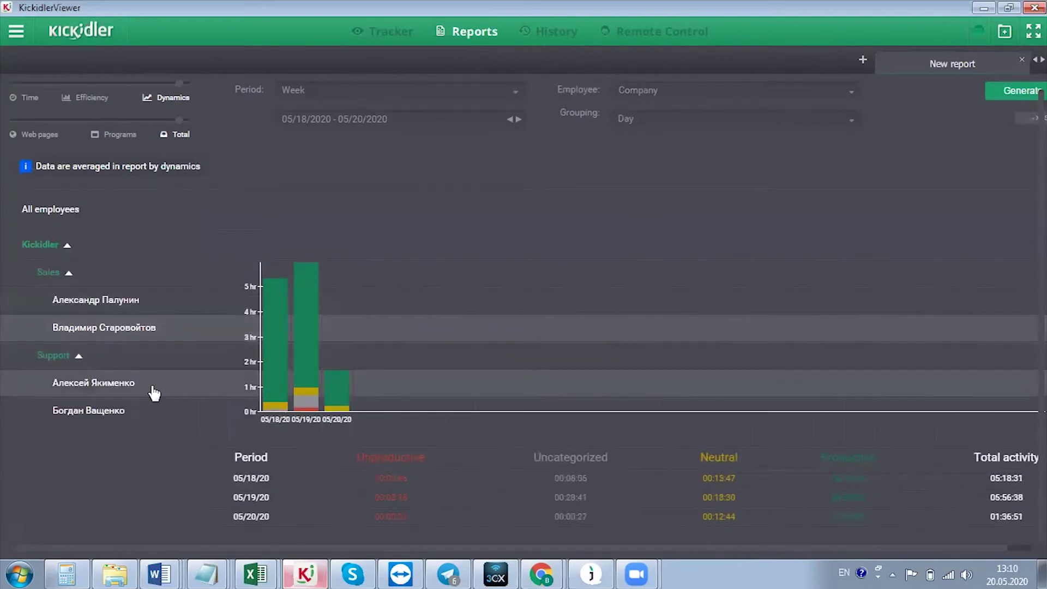
pyautogui.click(130, 388)
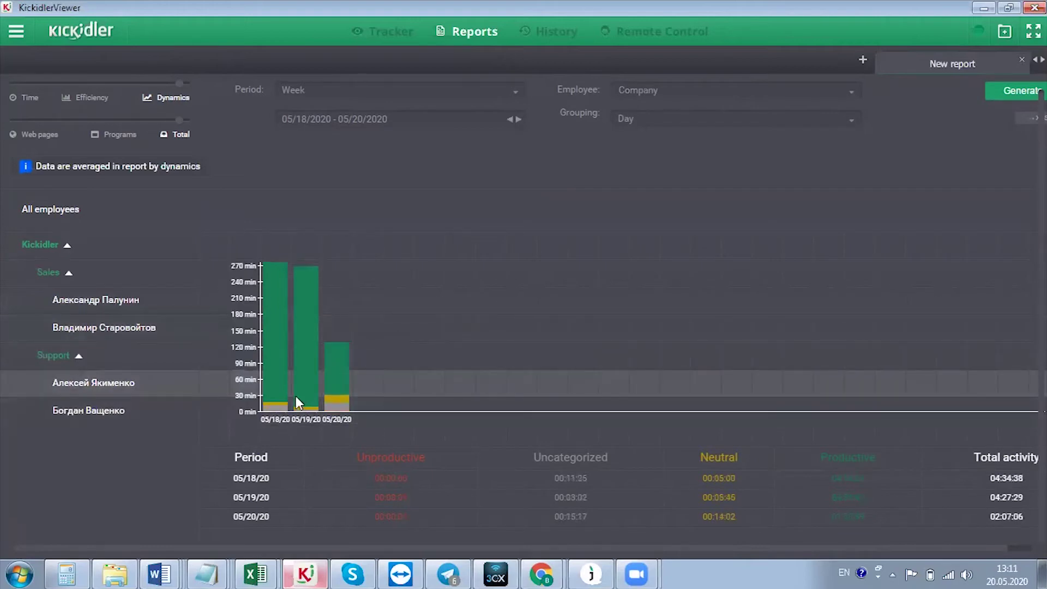
pyautogui.moveTo(275, 318)
pyautogui.moveTo(310, 327)
# Generate the weekly time report for the whole Company and examine the activity and idle time per site and program
pyautogui.click(28, 98)
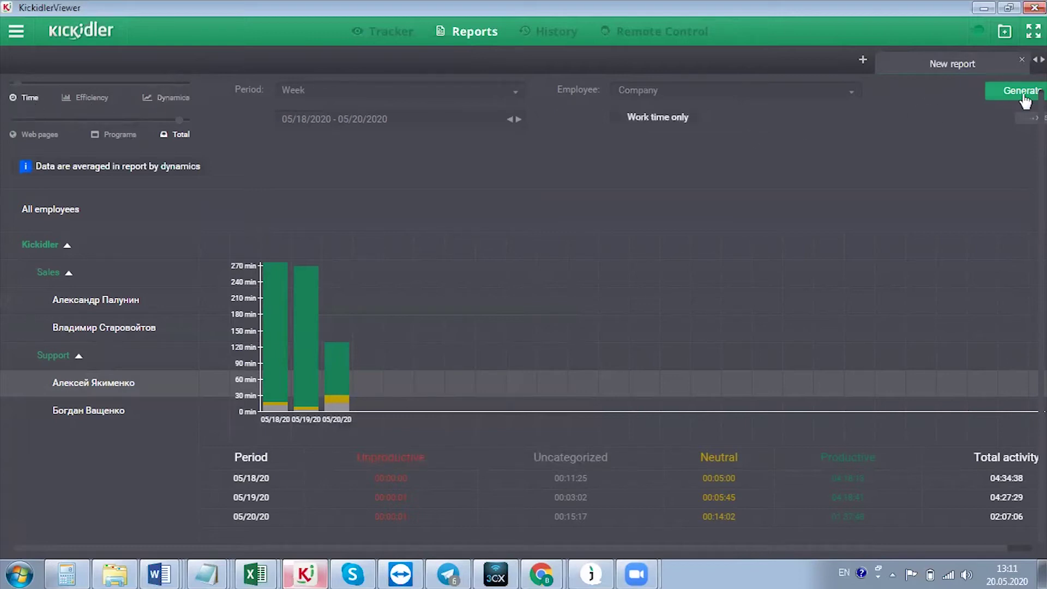
pyautogui.click(1016, 90)
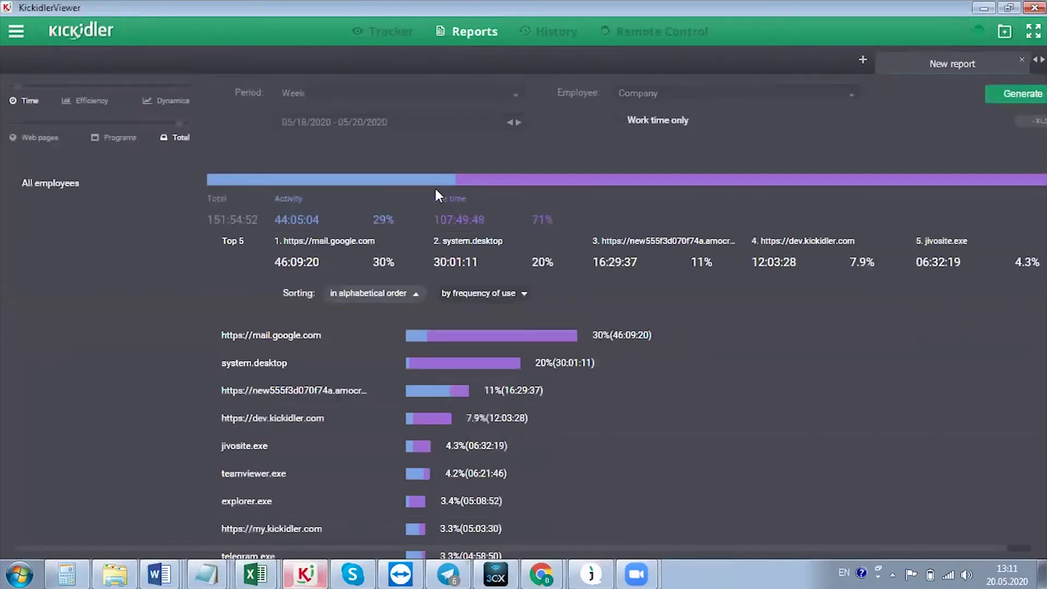
pyautogui.scroll(-5, 322, 409)
pyautogui.scroll(-3, 325, 413)
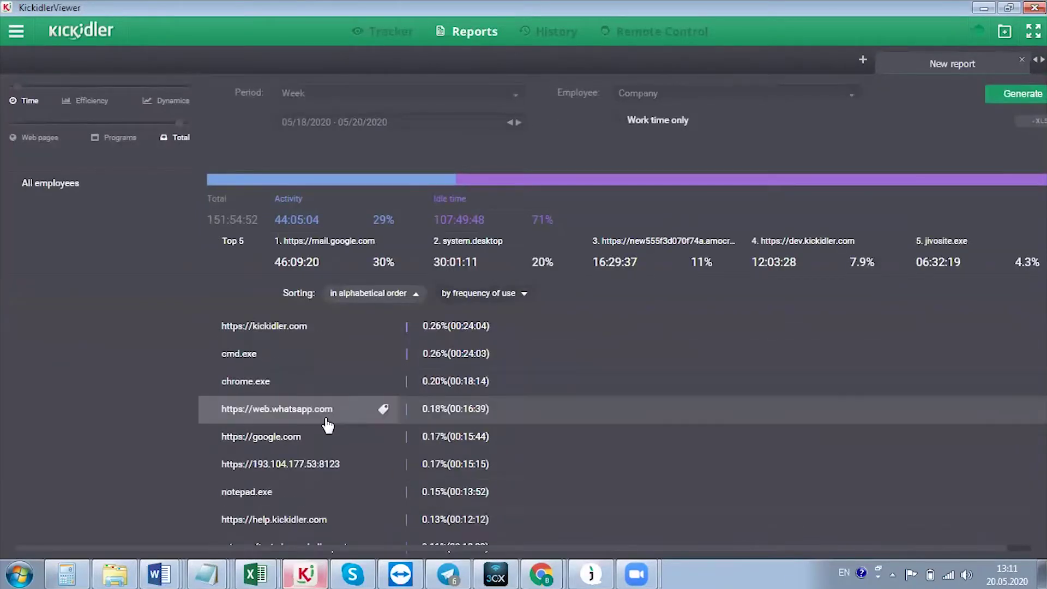
pyautogui.scroll(10, 327, 422)
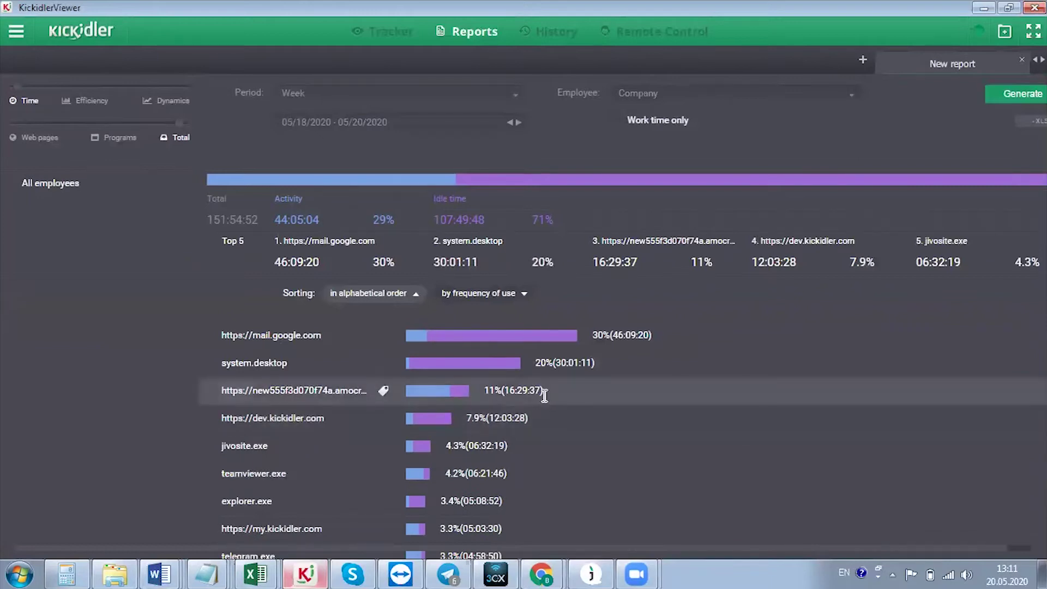
pyautogui.moveTo(514, 330)
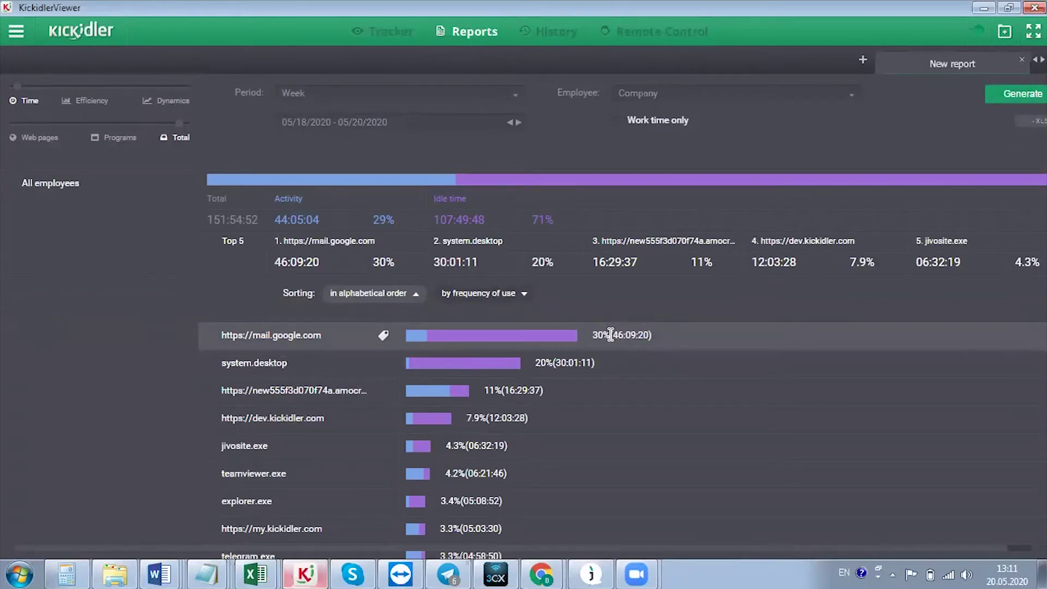
pyautogui.moveTo(440, 341)
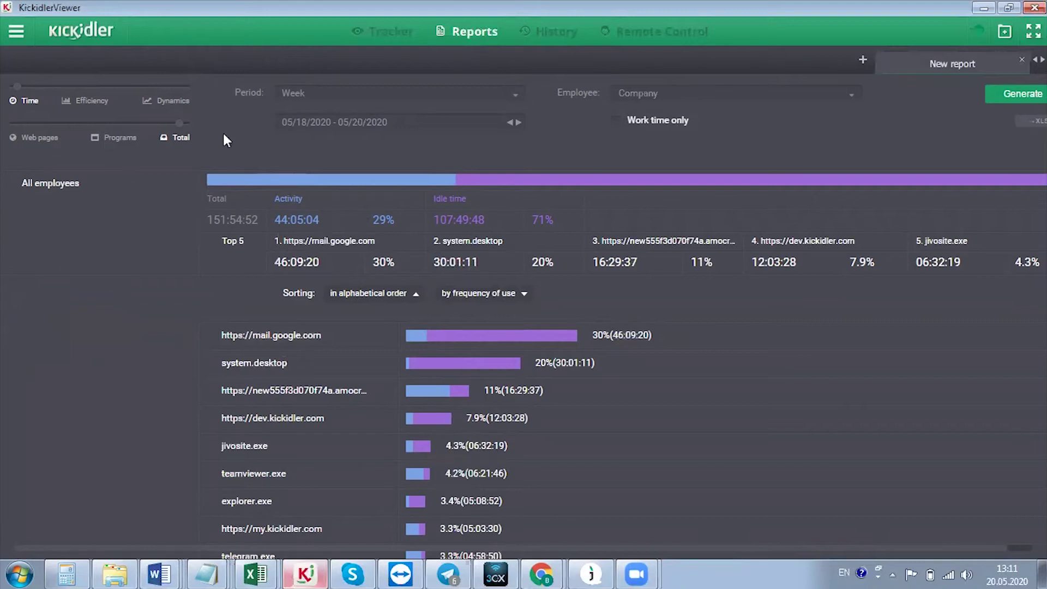
# Open the employee History and remove the tab holding the 5/13/20 recording
pyautogui.click(543, 33)
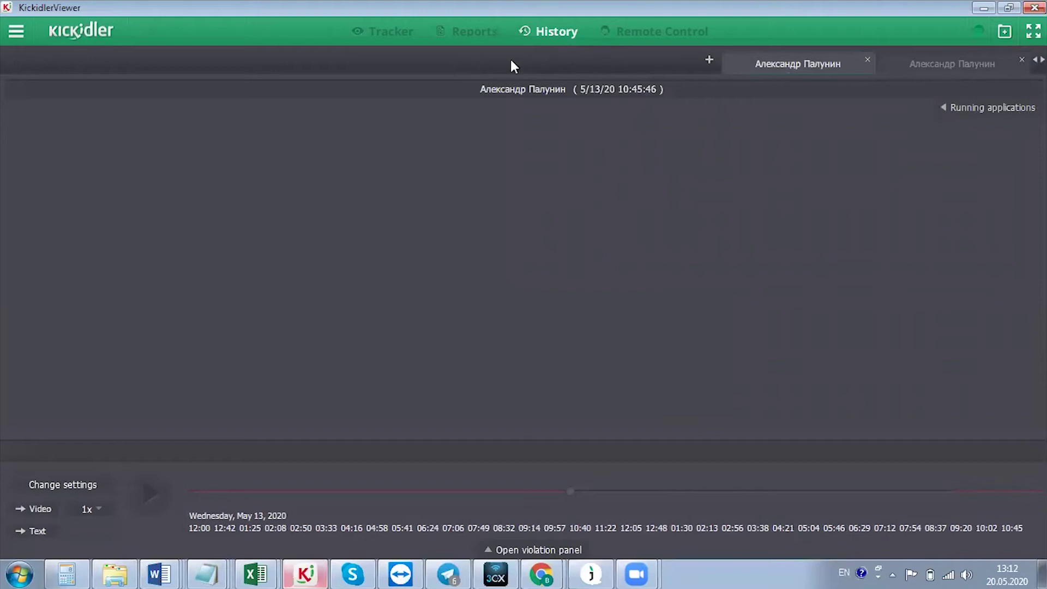
pyautogui.click(867, 60)
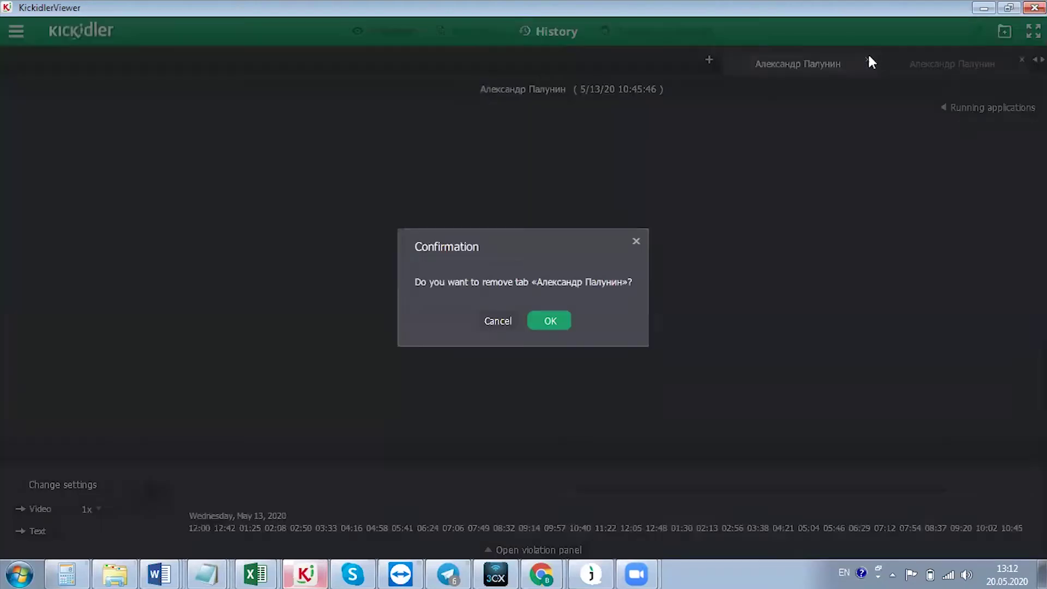
pyautogui.click(546, 322)
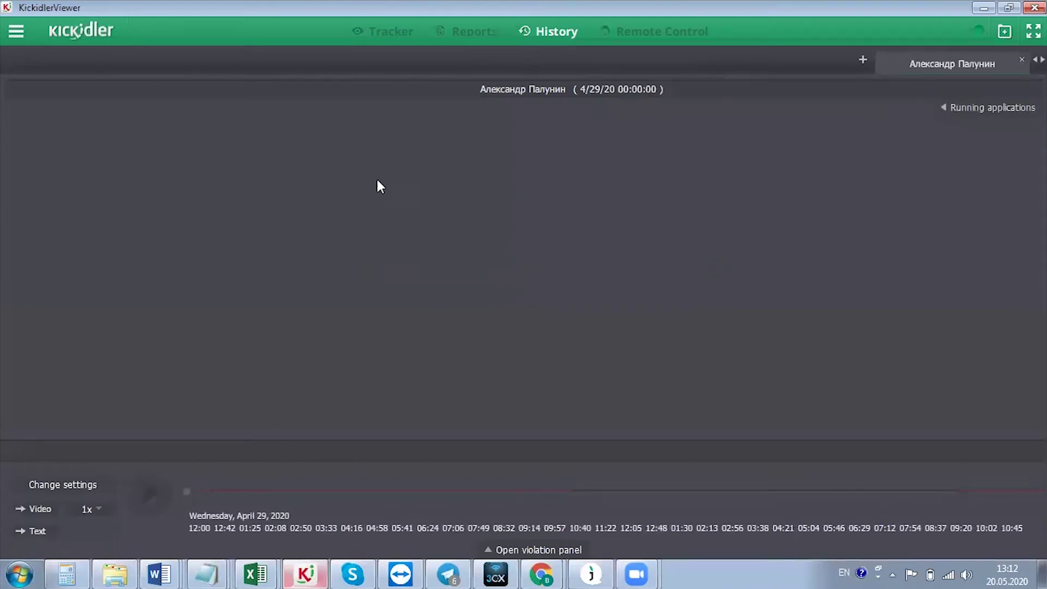
# In the history range settings, choose the employee from the Sales department and set the day to 5/14/2020
pyautogui.click(57, 483)
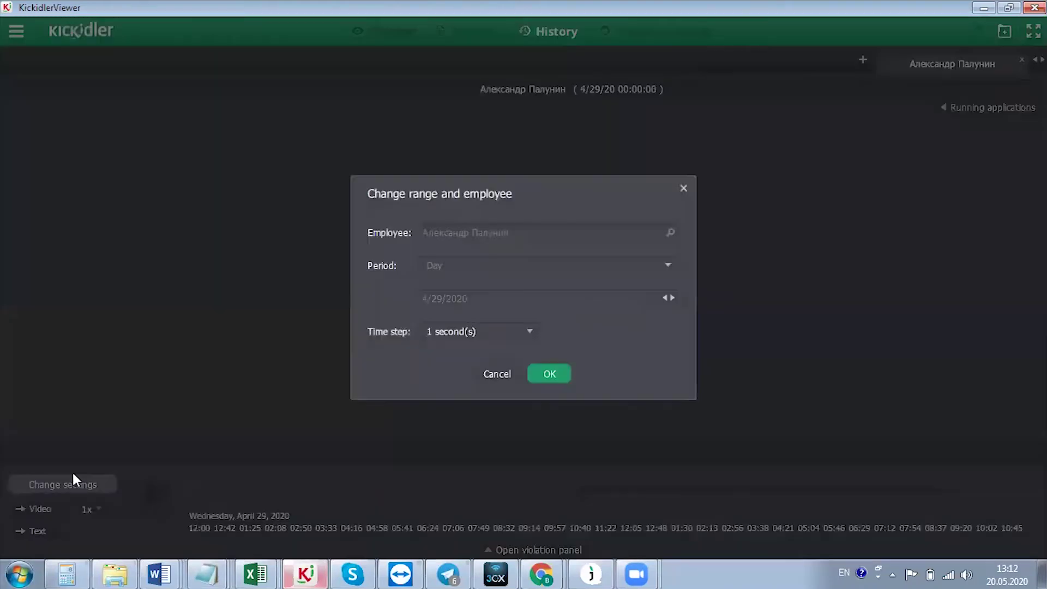
pyautogui.click(470, 231)
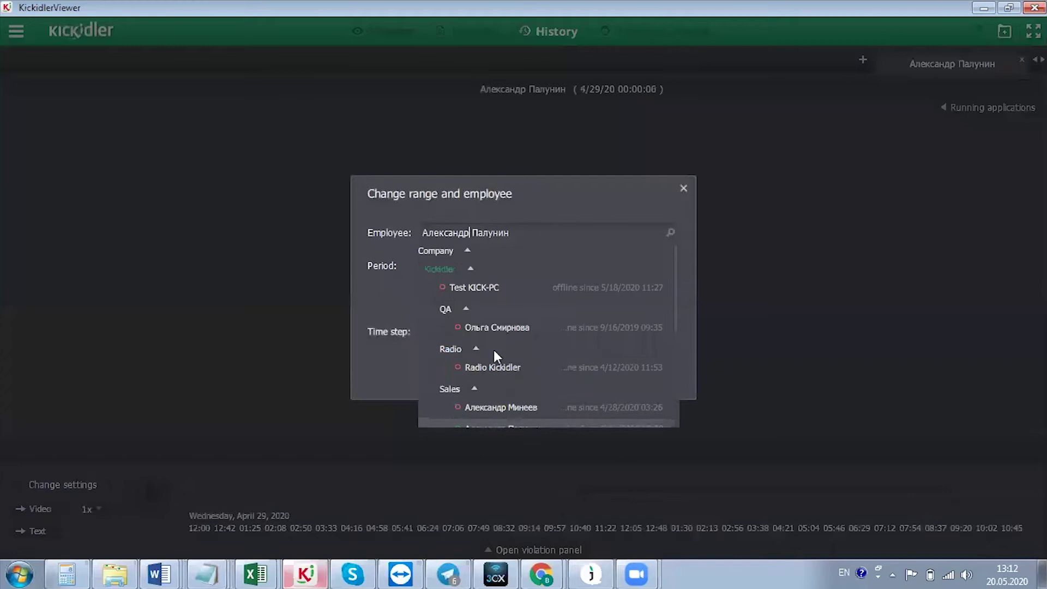
pyautogui.scroll(-6, 493, 349)
pyautogui.scroll(3, 505, 344)
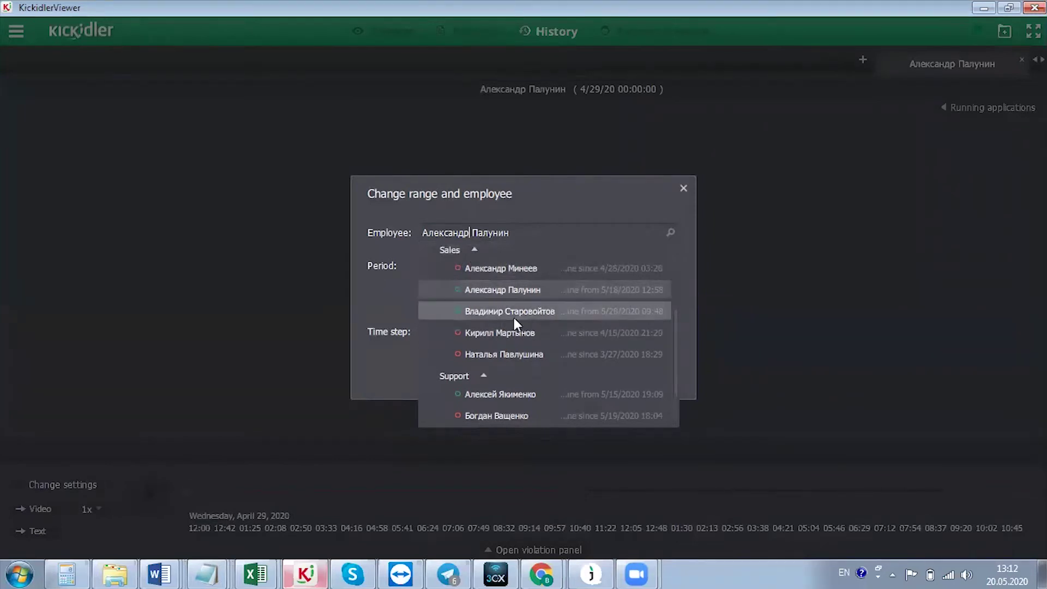
pyautogui.click(529, 289)
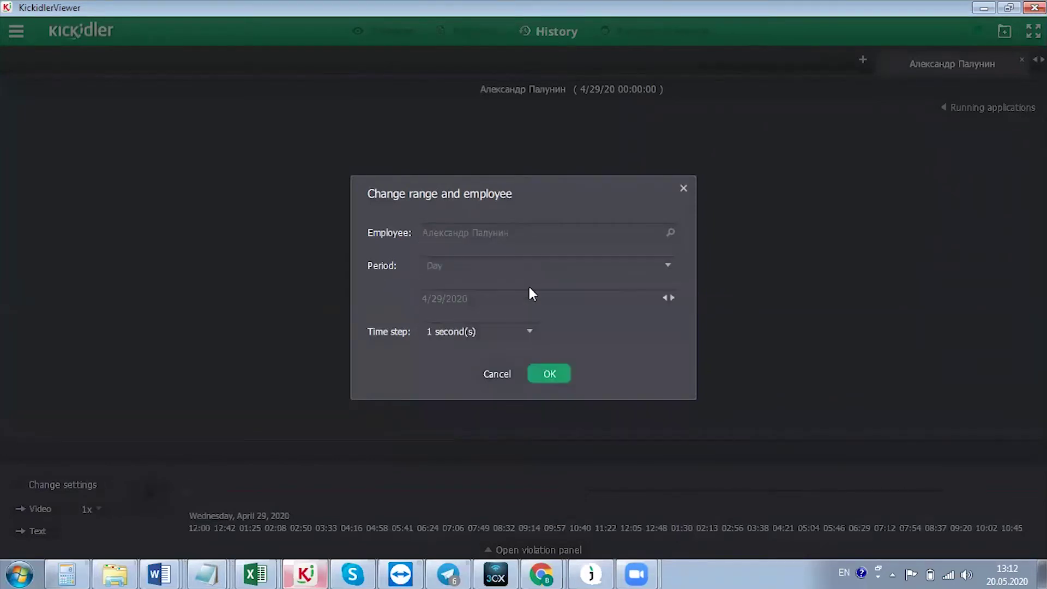
pyautogui.doubleClick(672, 298)
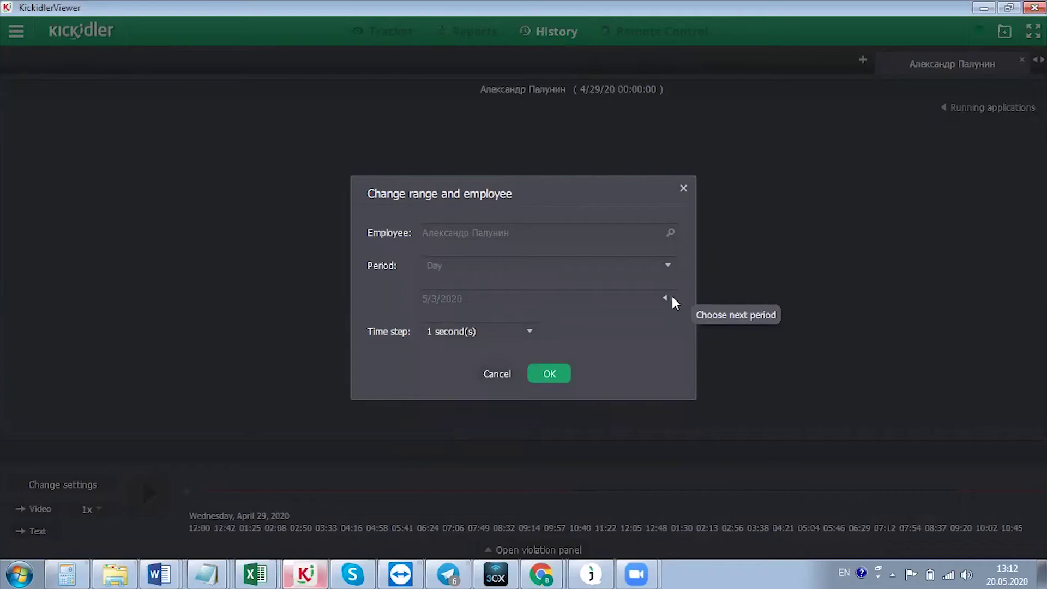
pyautogui.doubleClick(672, 298)
pyautogui.click(672, 297)
pyautogui.click(673, 298)
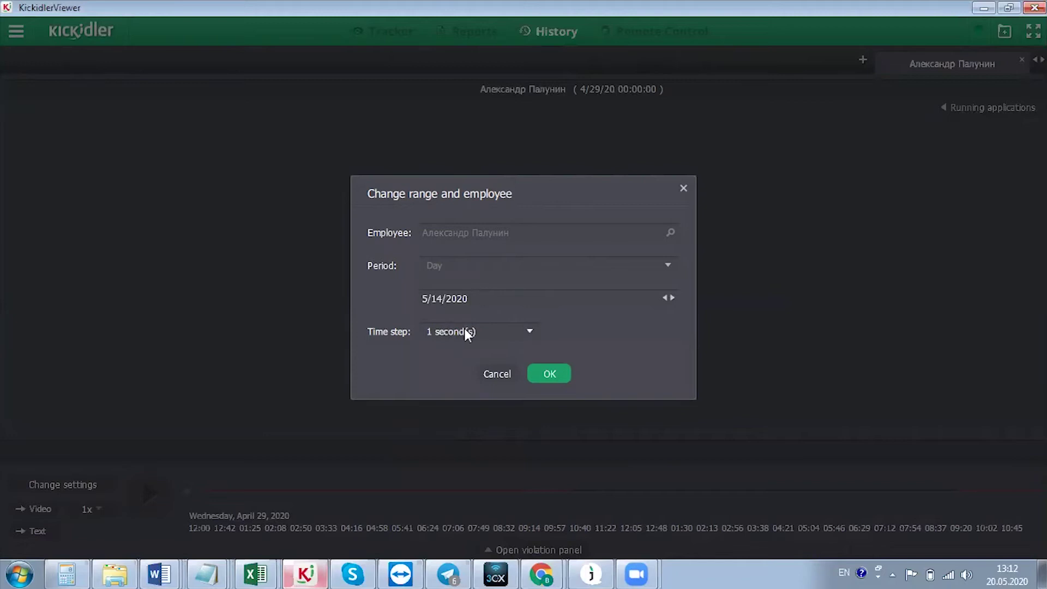
# View the time step options for the Day and Week periods, and return the period to Day
pyautogui.click(464, 333)
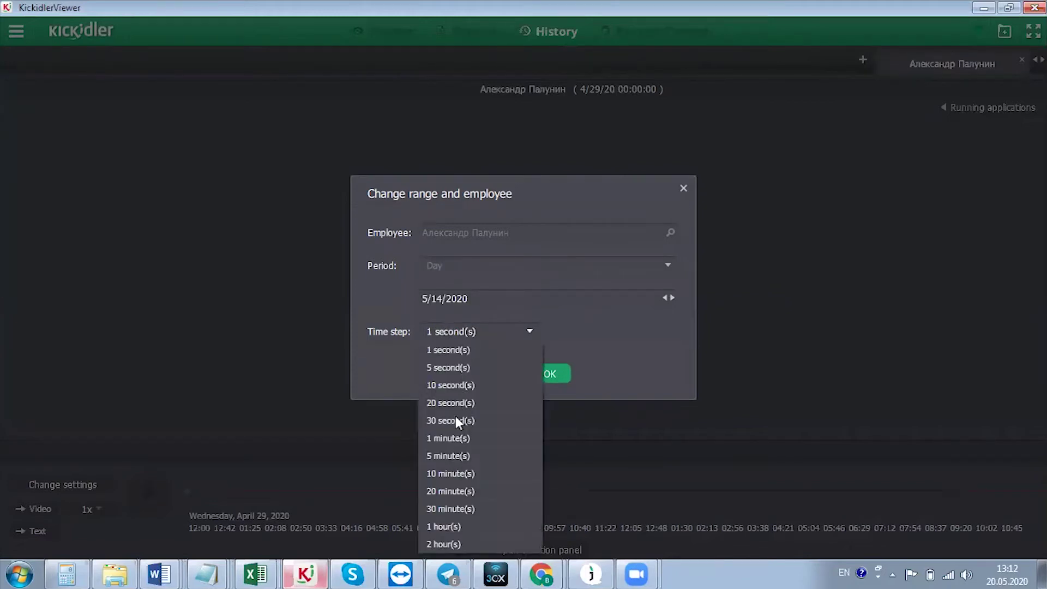
pyautogui.click(447, 264)
pyautogui.click(450, 301)
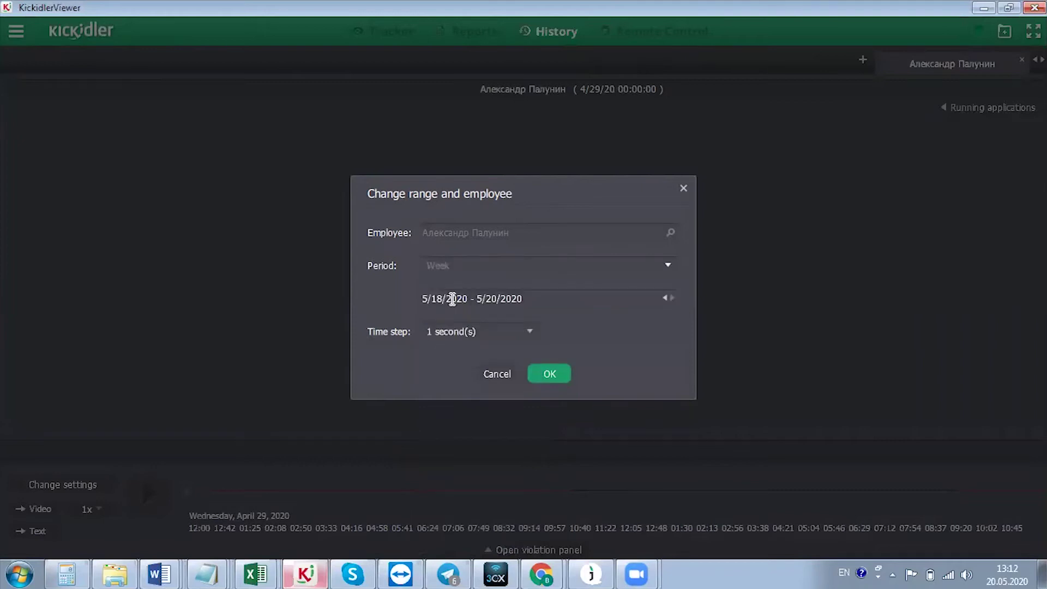
pyautogui.click(450, 334)
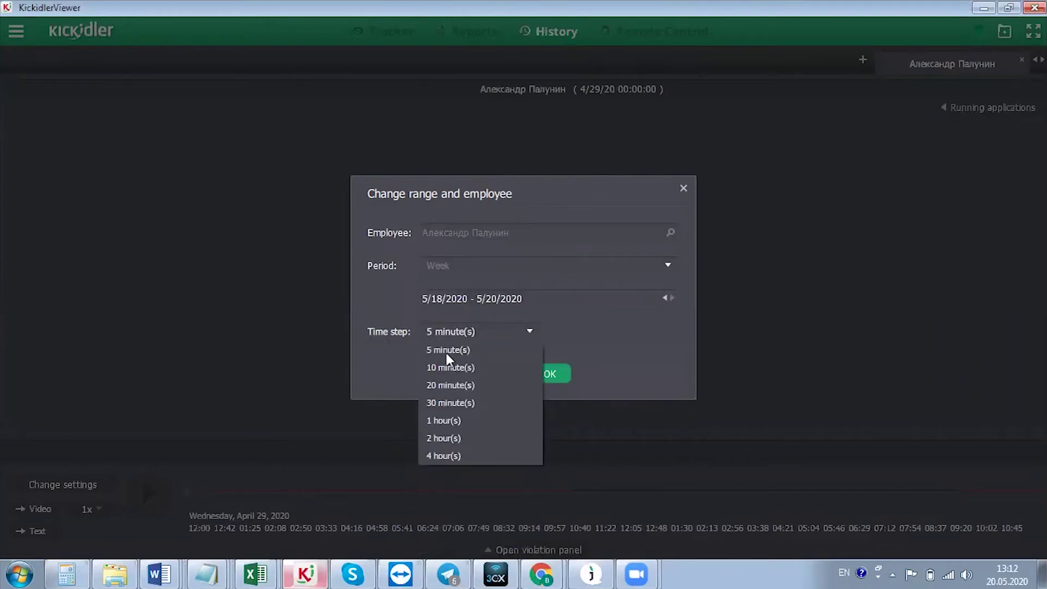
pyautogui.click(460, 265)
pyautogui.click(460, 264)
pyautogui.click(455, 283)
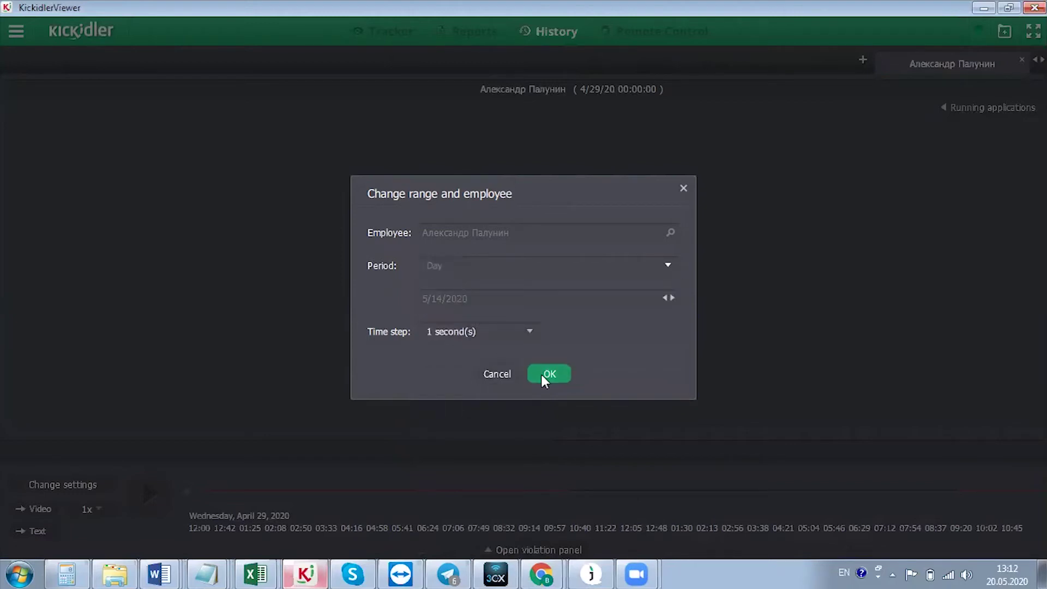
# Apply the range settings to load the 5/14/2020 recording and play it back around 10:58
pyautogui.click(541, 374)
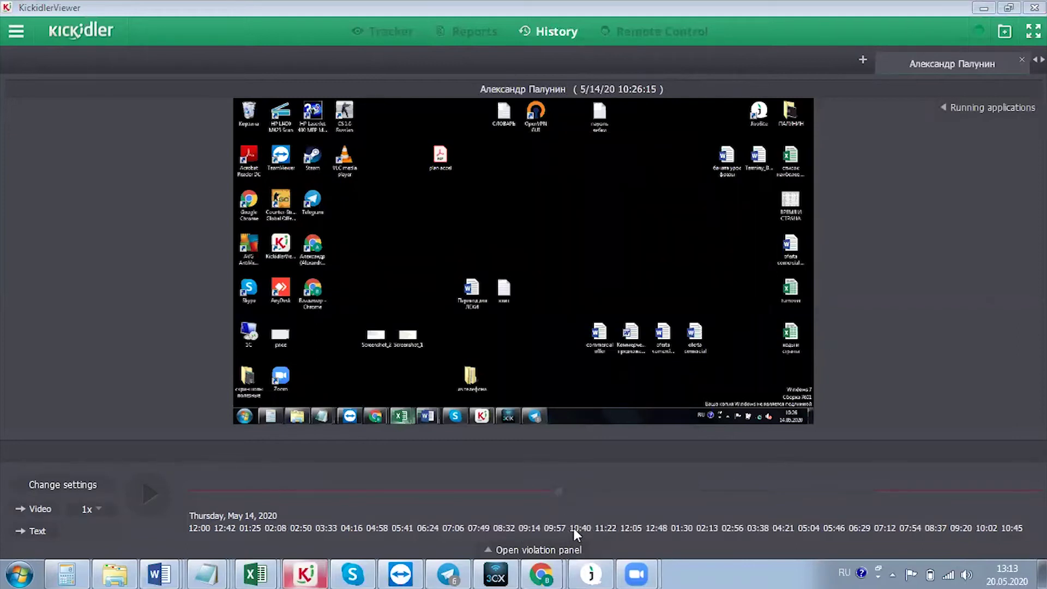
pyautogui.click(567, 488)
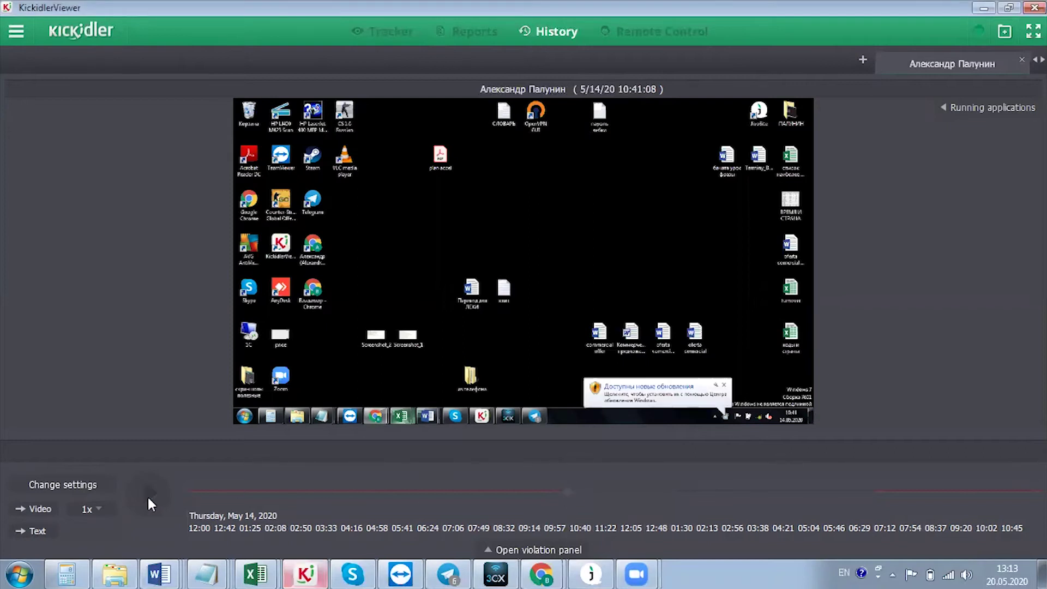
pyautogui.click(574, 490)
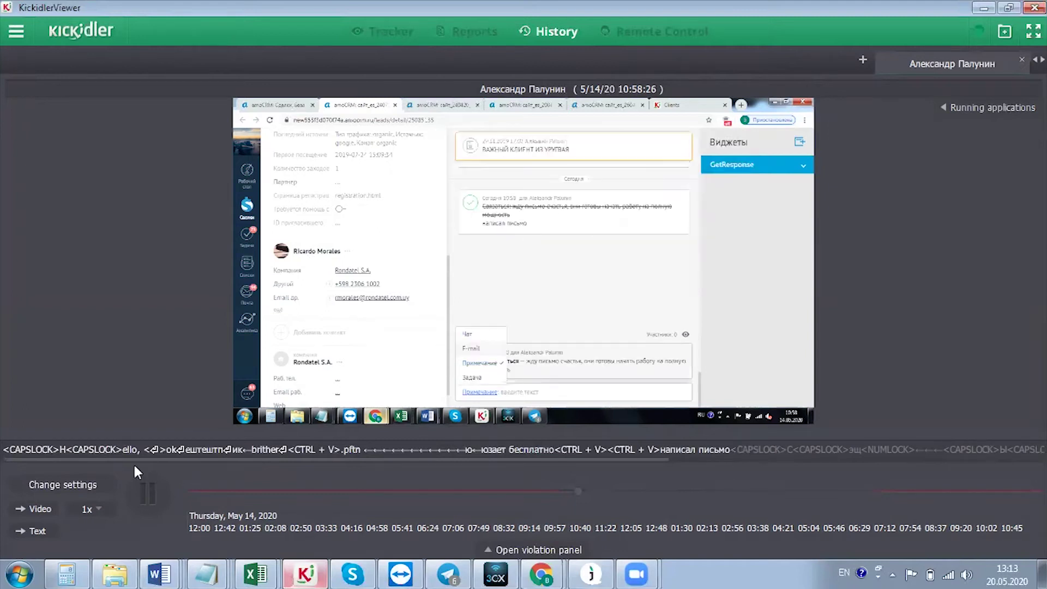
# View the export options for saving the recording as video and its keystrokes as text, cancelling both dialogs
pyautogui.click(33, 508)
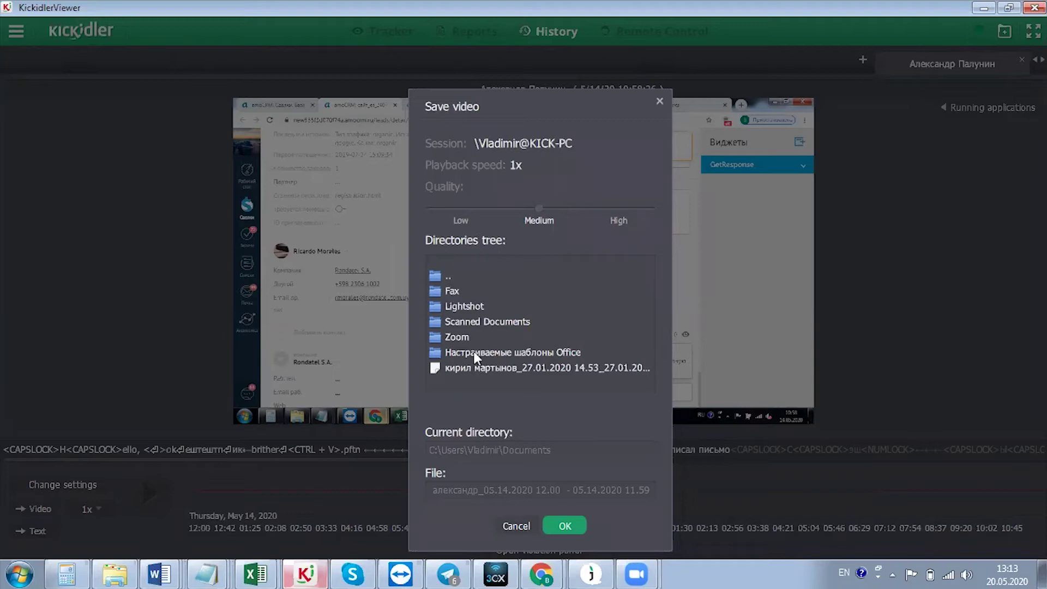
pyautogui.click(513, 525)
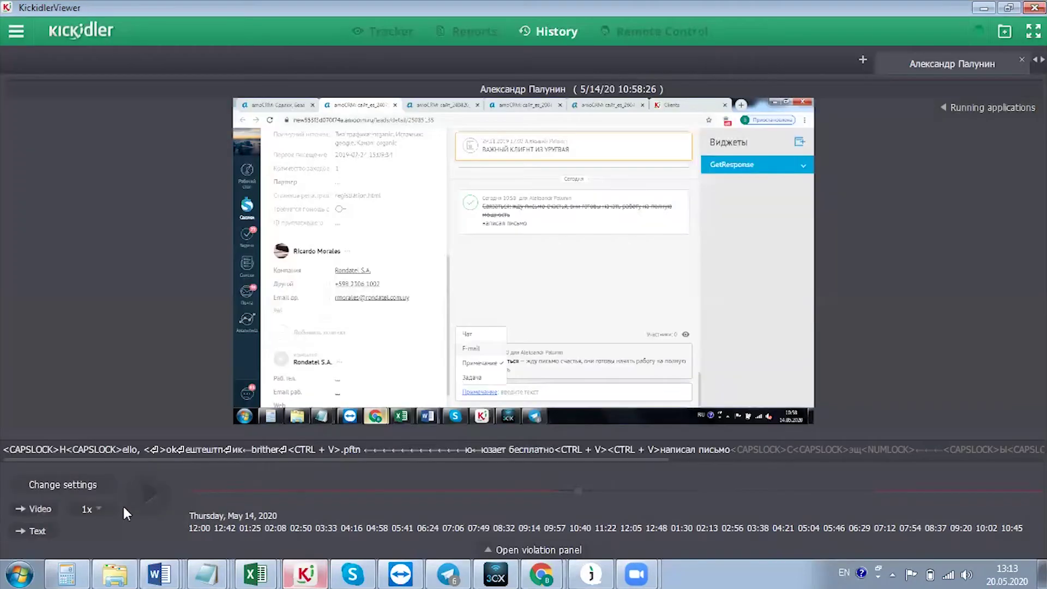
pyautogui.click(36, 529)
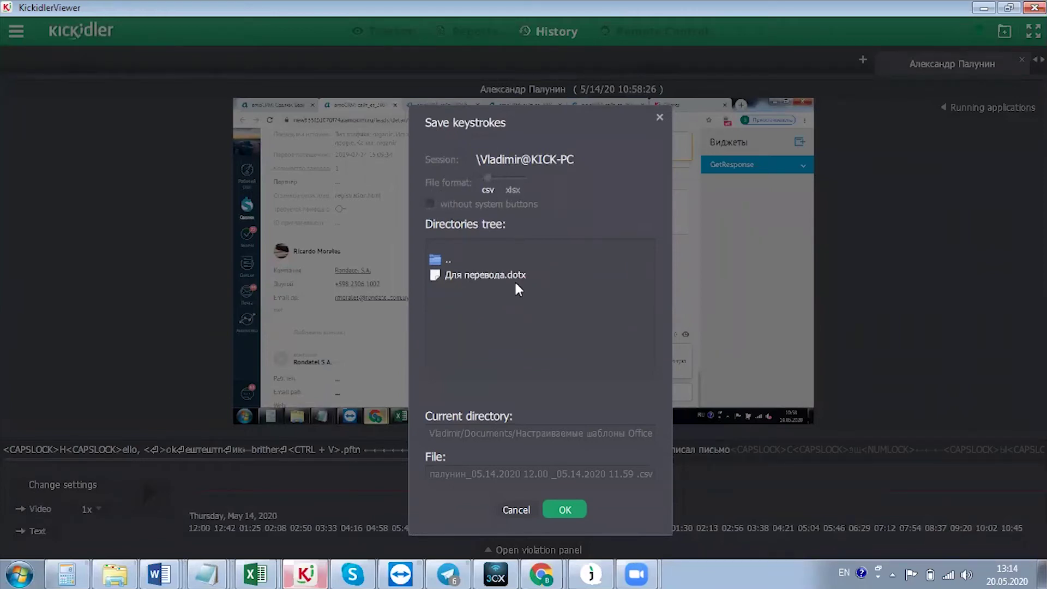
pyautogui.click(518, 516)
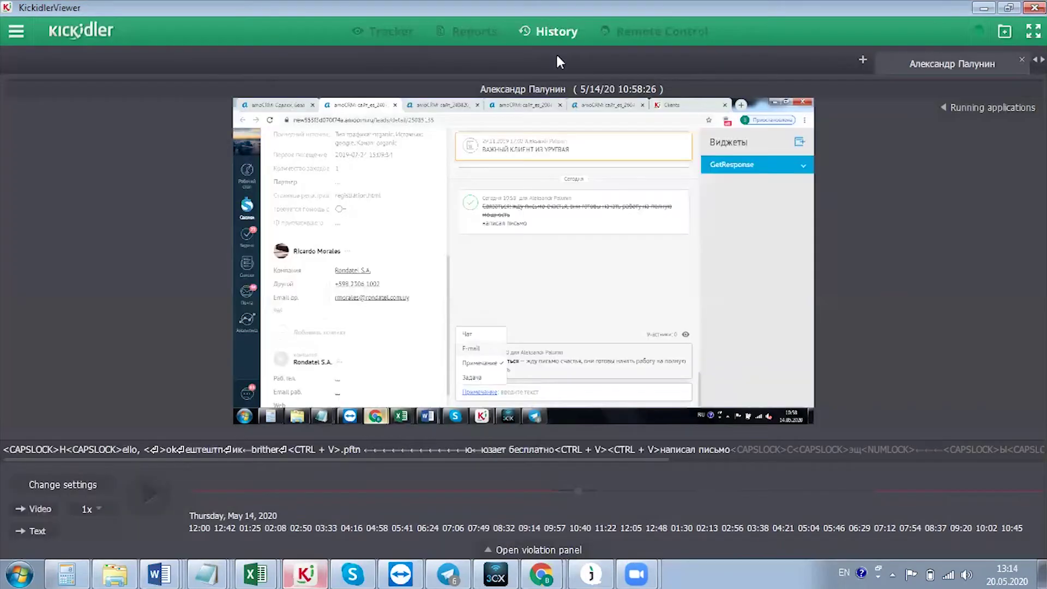
# View the employees available for remote control, cancel the selection and return to the employee tracker
pyautogui.click(608, 33)
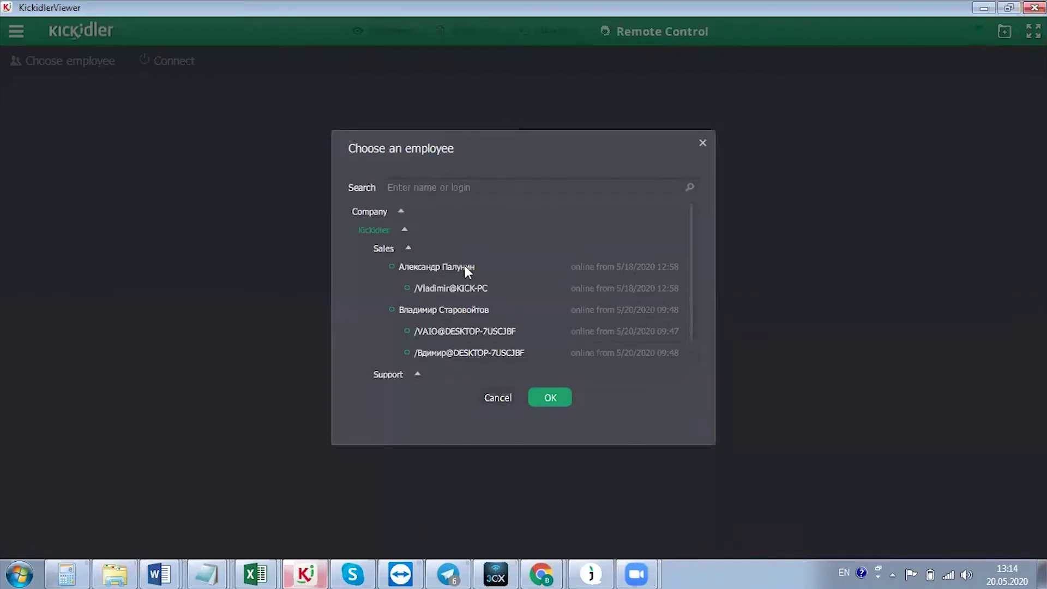
pyautogui.scroll(-1, 473, 321)
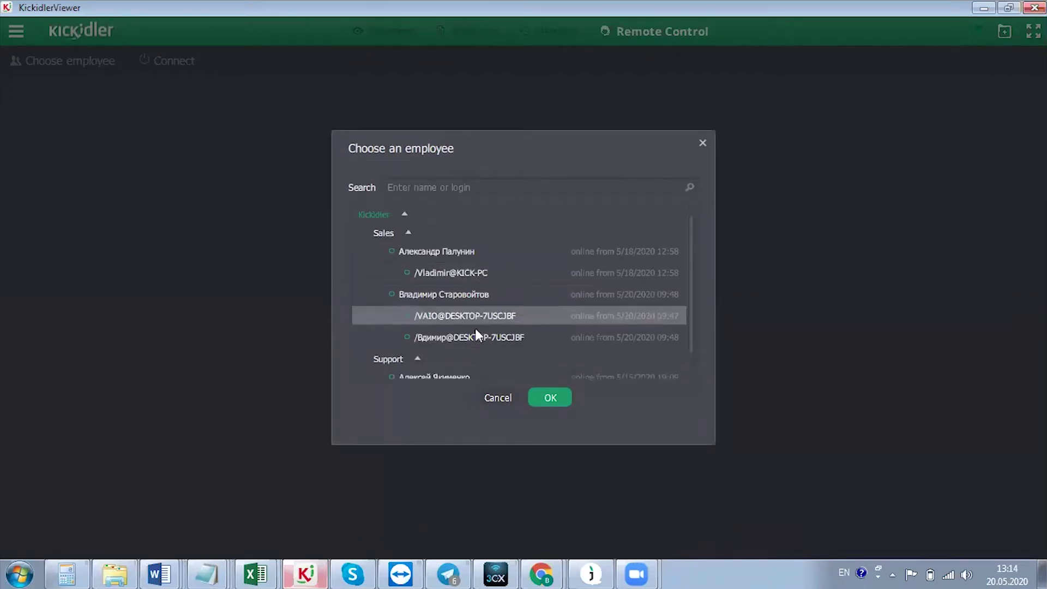
pyautogui.scroll(-1, 466, 281)
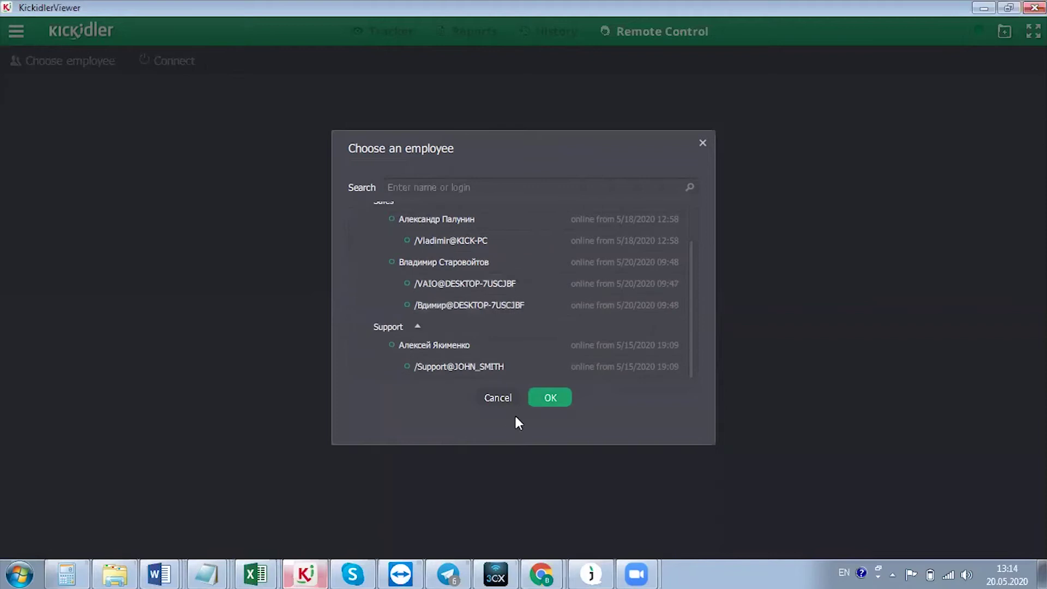
pyautogui.click(497, 398)
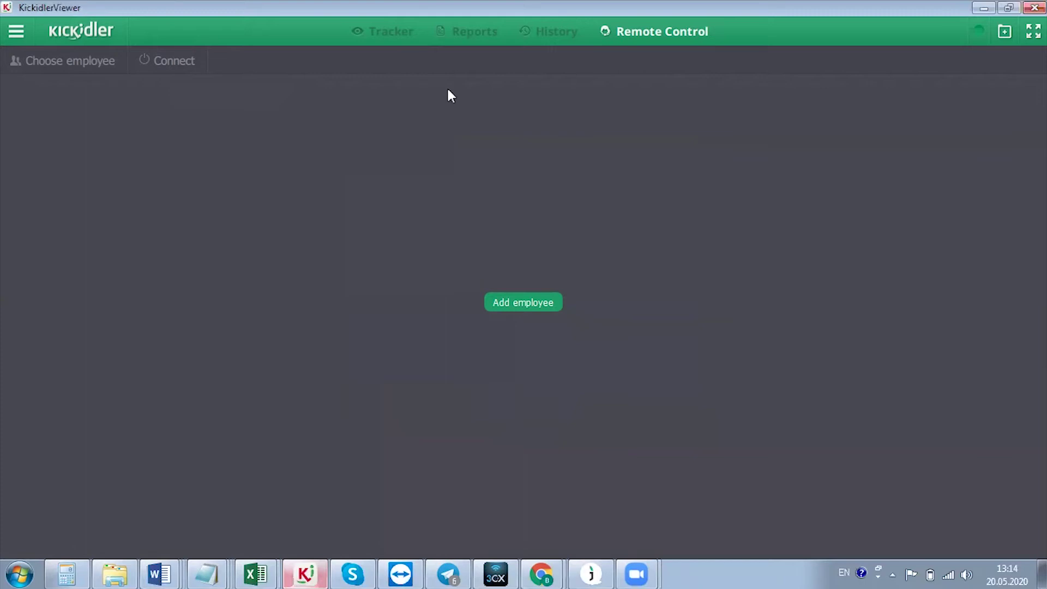
pyautogui.click(389, 33)
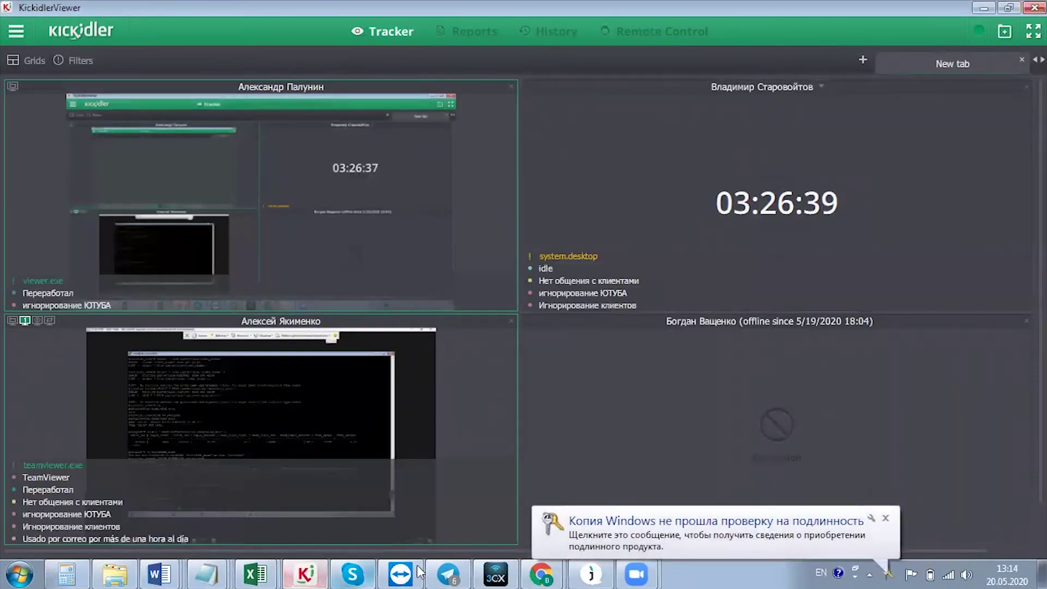
# Switch to the Chrome window with the mailbox and open the pinned Kickidler Central Node login page
pyautogui.click(541, 573)
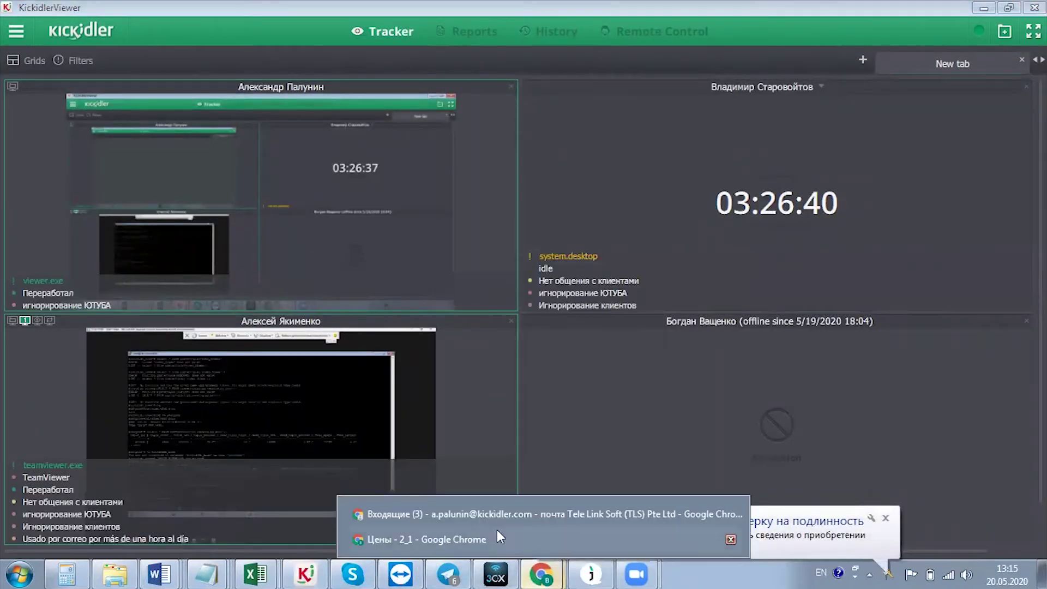
pyautogui.click(446, 519)
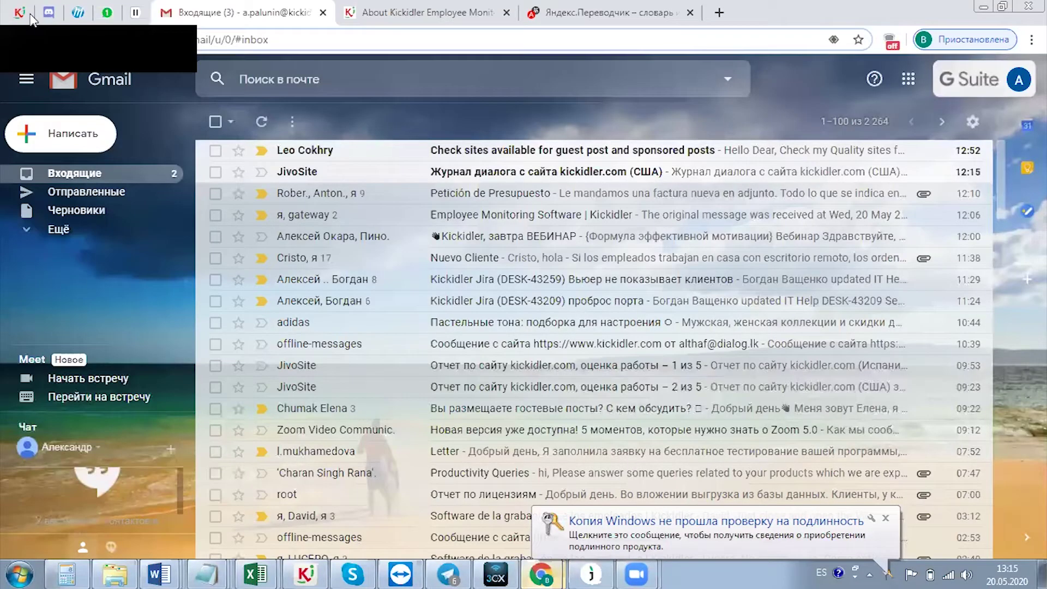
pyautogui.click(30, 17)
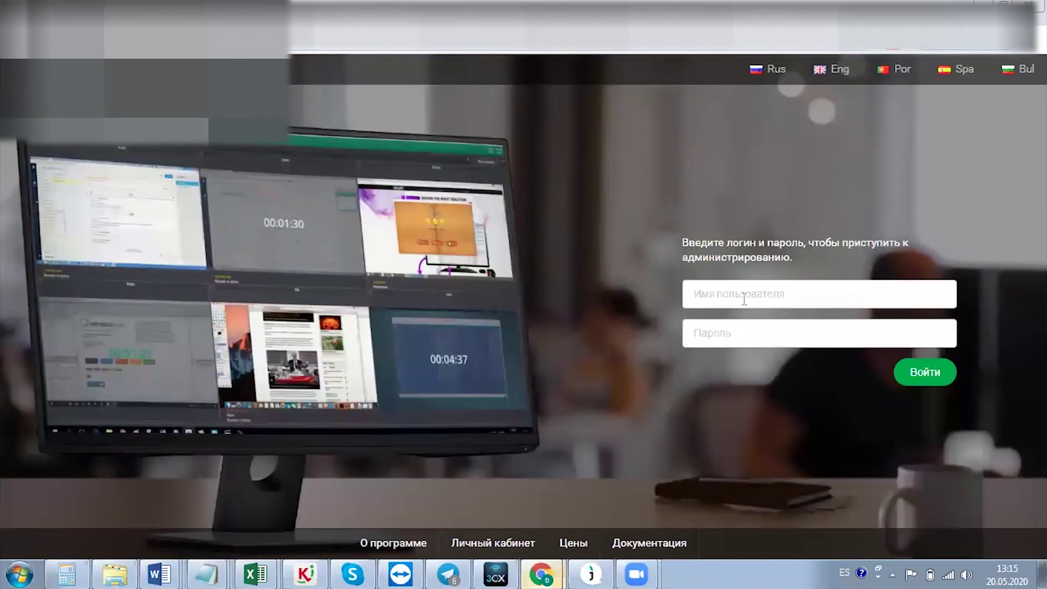
# Log in to the Central Node as admin, taking the account password from the text file on the desktop
pyautogui.click(752, 294)
pyautogui.click(740, 330)
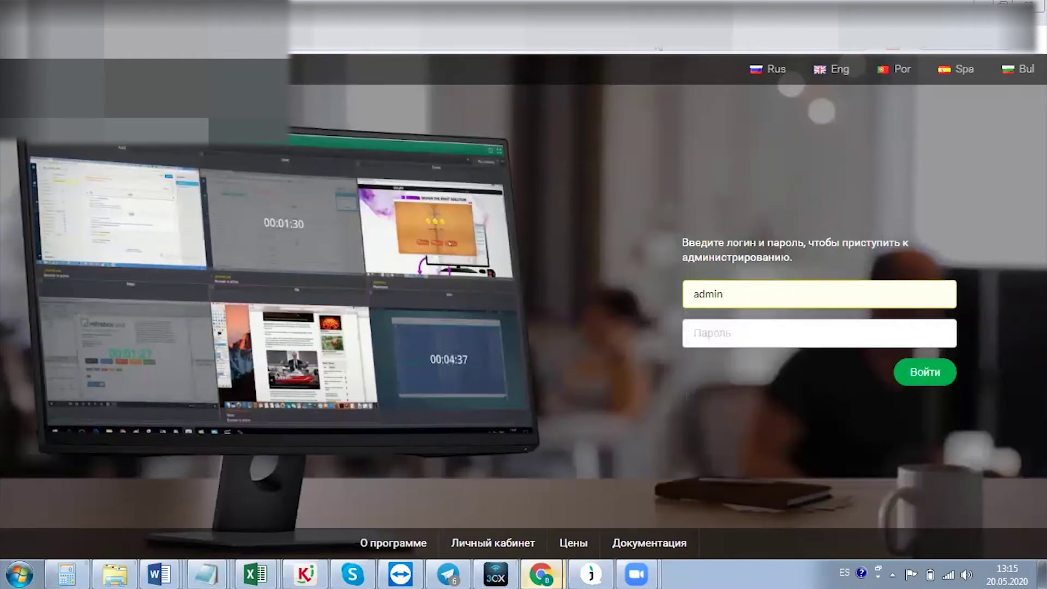
pyautogui.press('super+d')
pyautogui.doubleClick(660, 41)
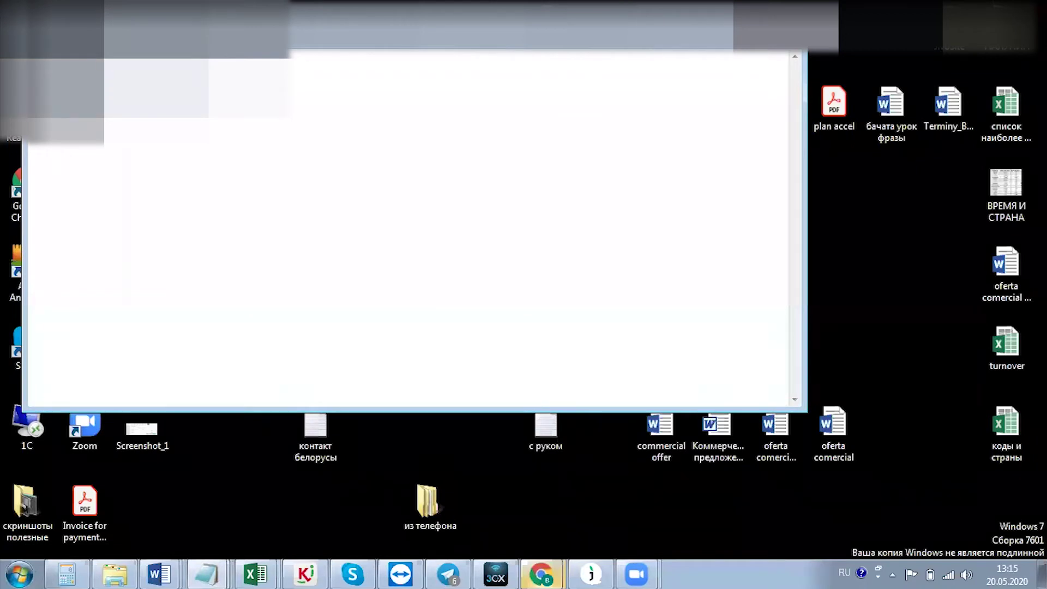
pyautogui.click(789, 19)
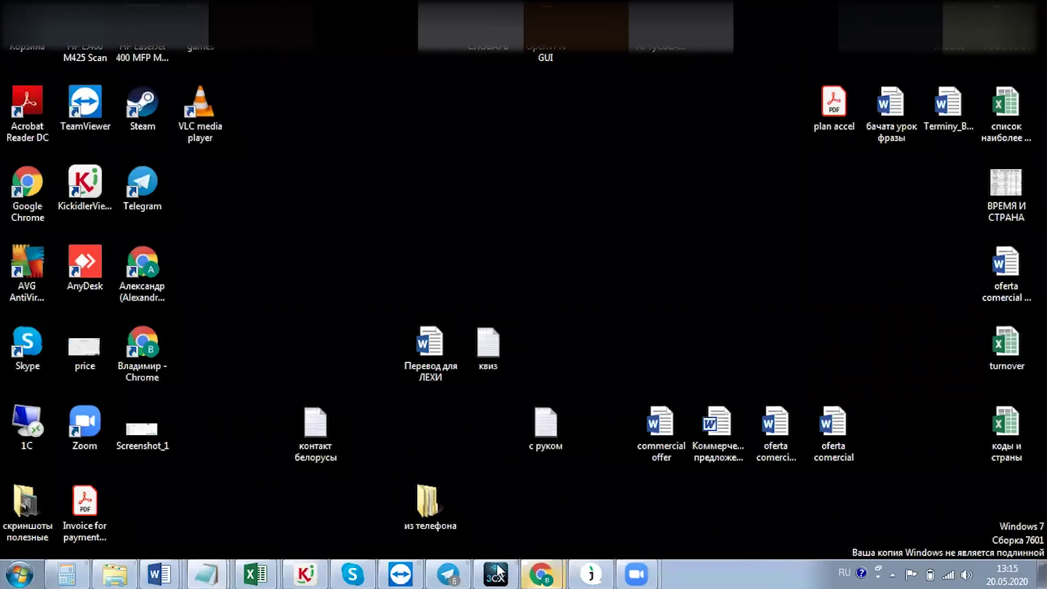
pyautogui.moveTo(541, 572)
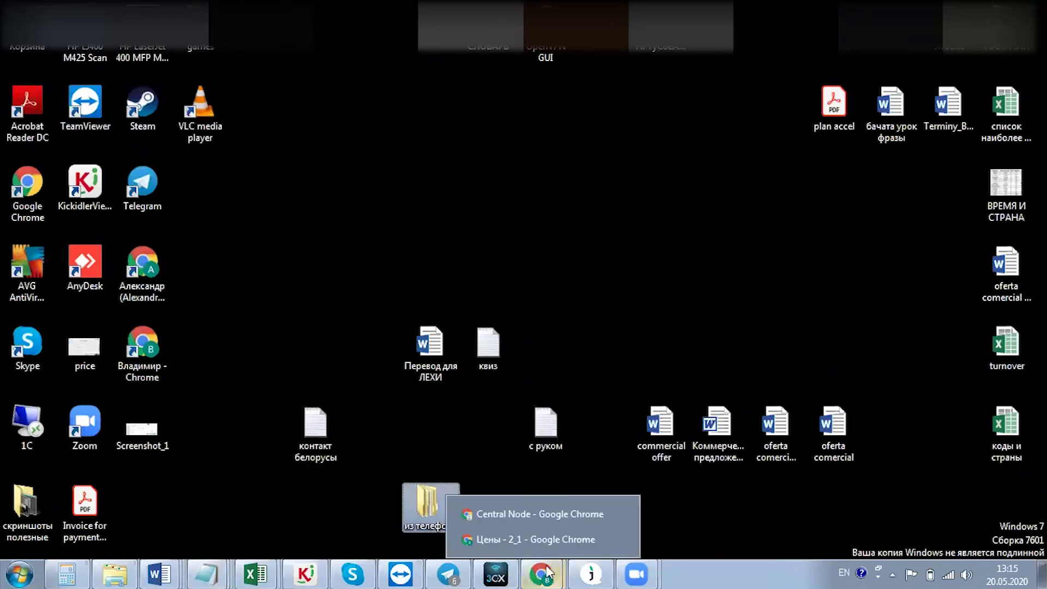
pyautogui.click(531, 522)
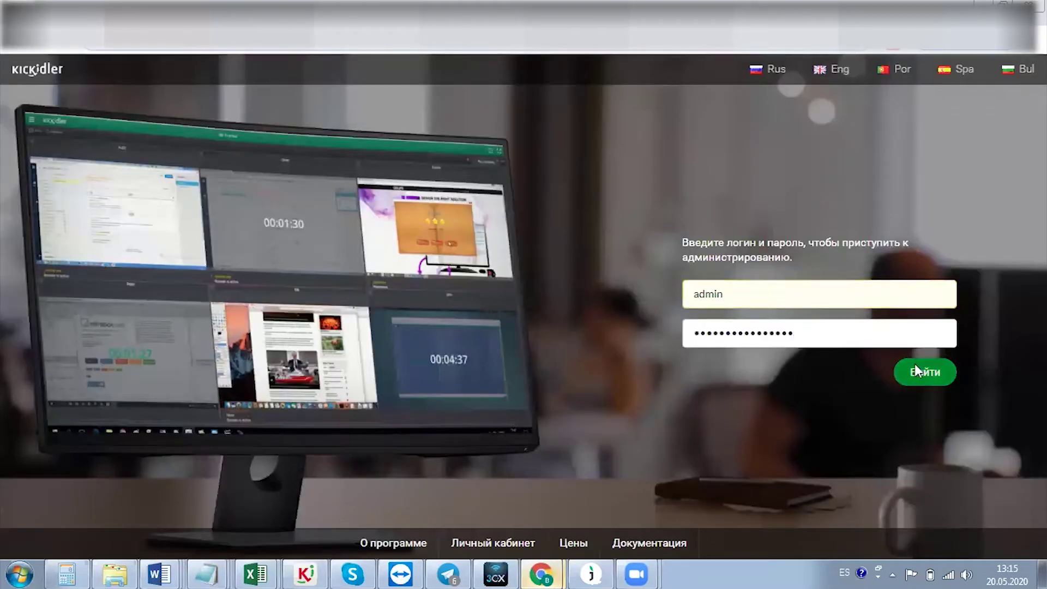
pyautogui.click(923, 372)
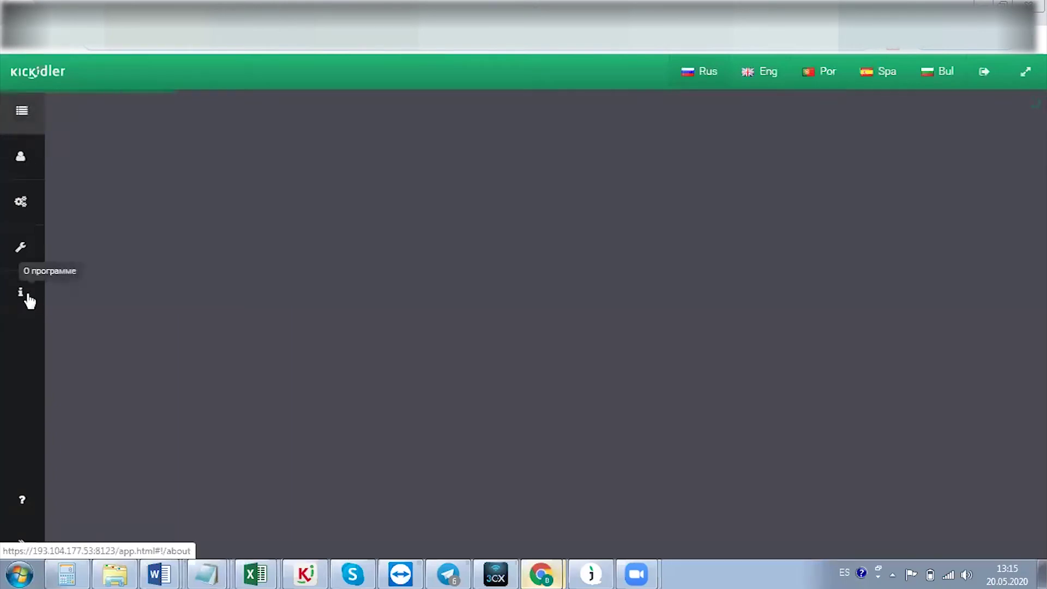
# Switch the admin panel's language to English and open the Components and coordination configuration
pyautogui.click(769, 77)
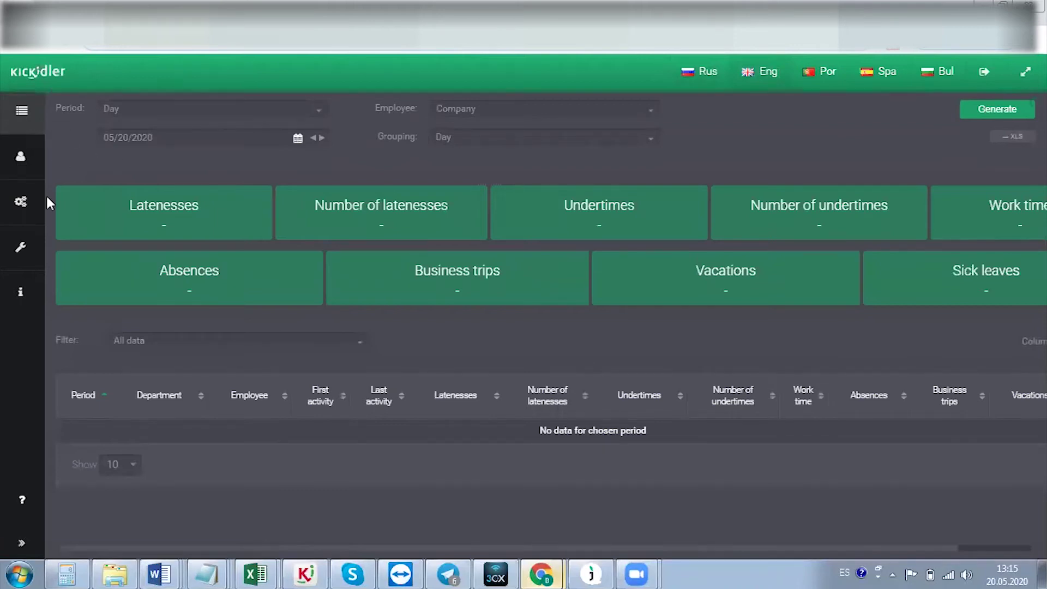
pyautogui.click(22, 111)
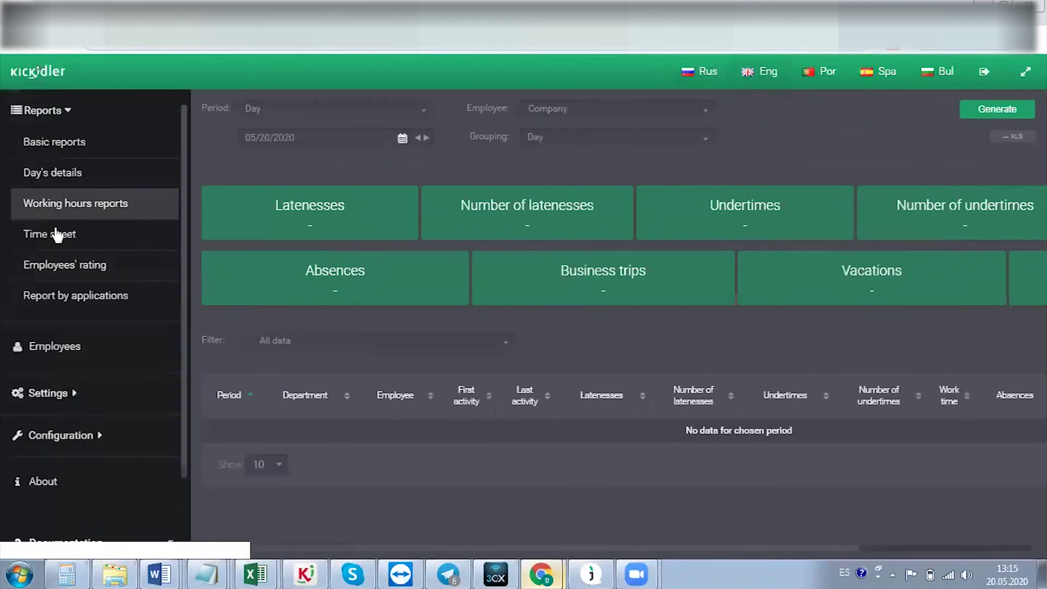
pyautogui.click(96, 439)
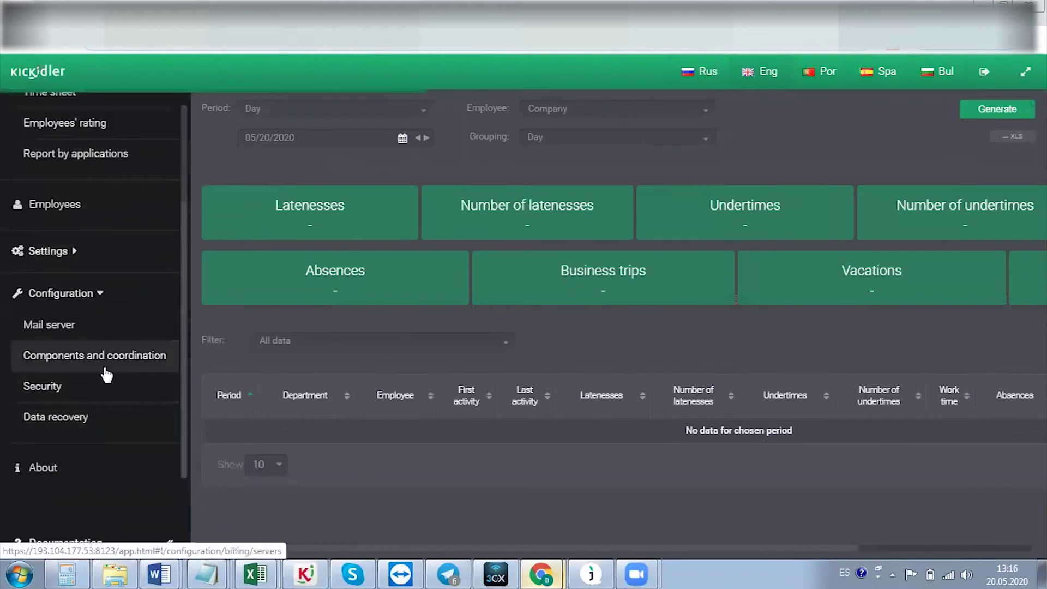
pyautogui.click(104, 364)
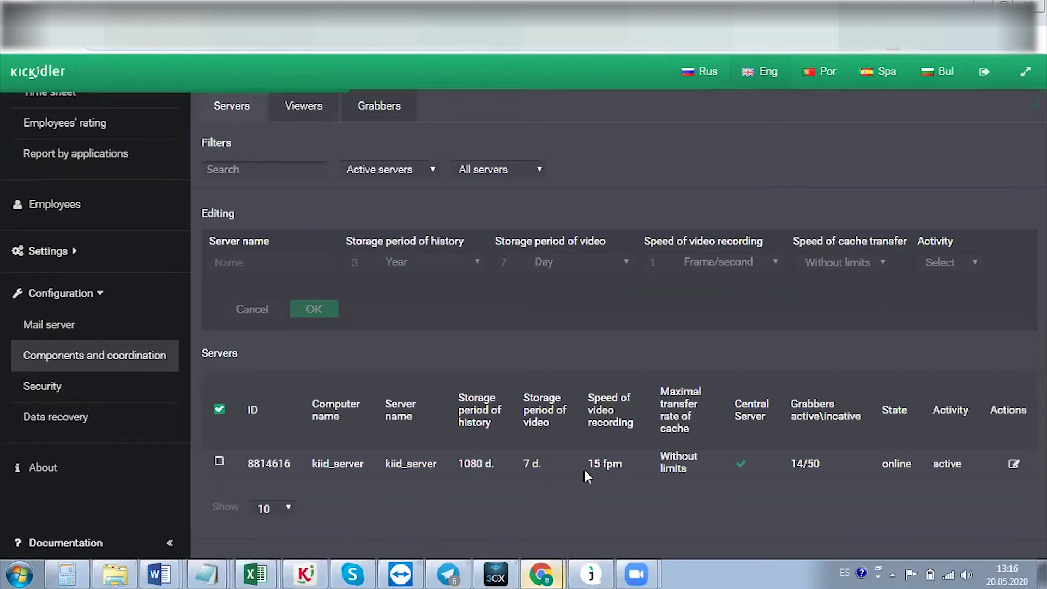
# Select kiid_server for editing and view the unit options for its video recording speed and video storage period
pyautogui.click(219, 462)
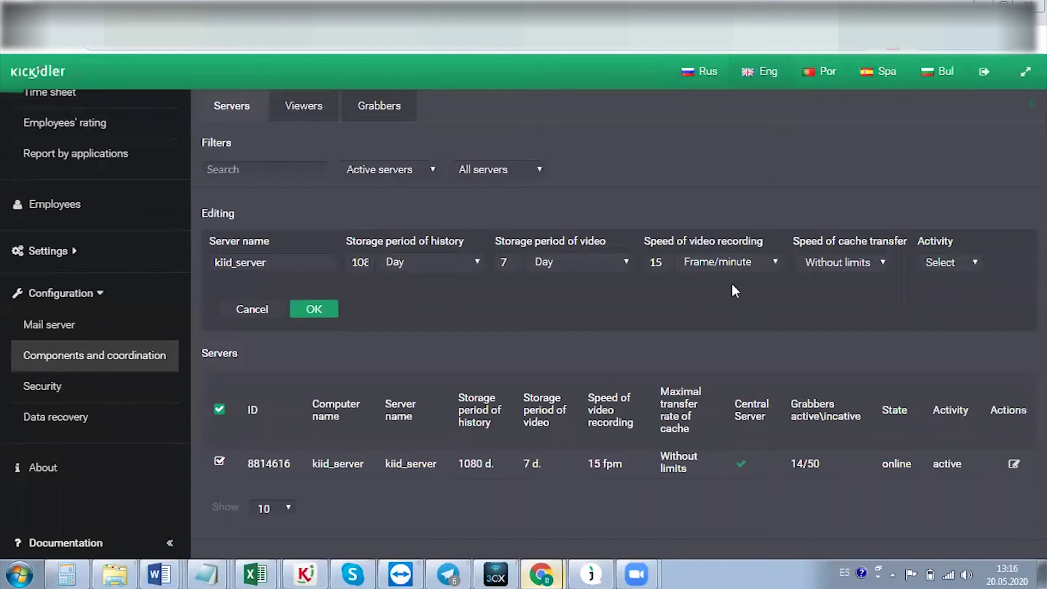
pyautogui.click(724, 269)
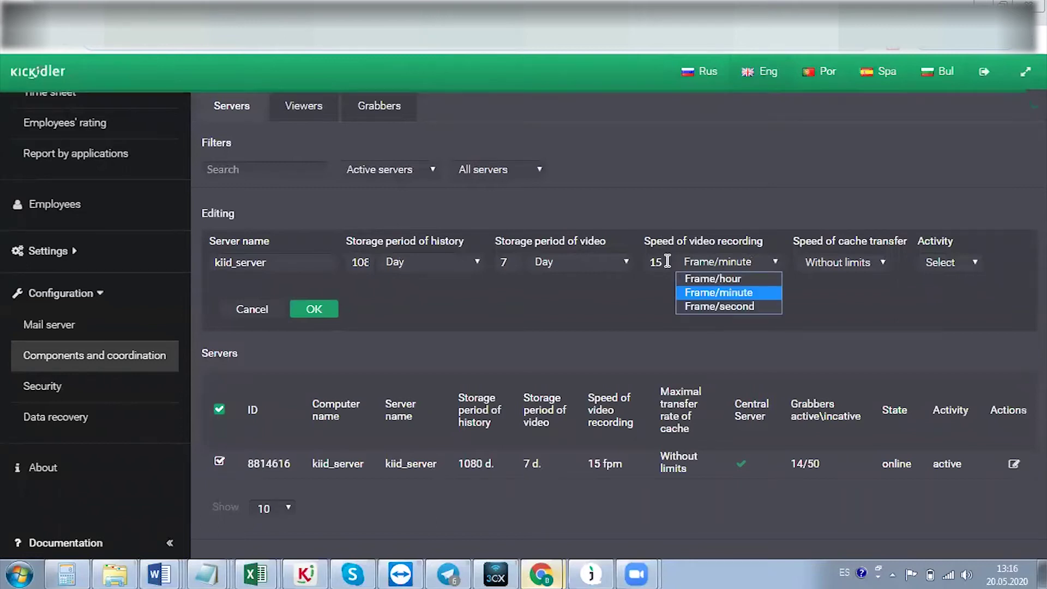
pyautogui.click(666, 259)
pyautogui.click(552, 270)
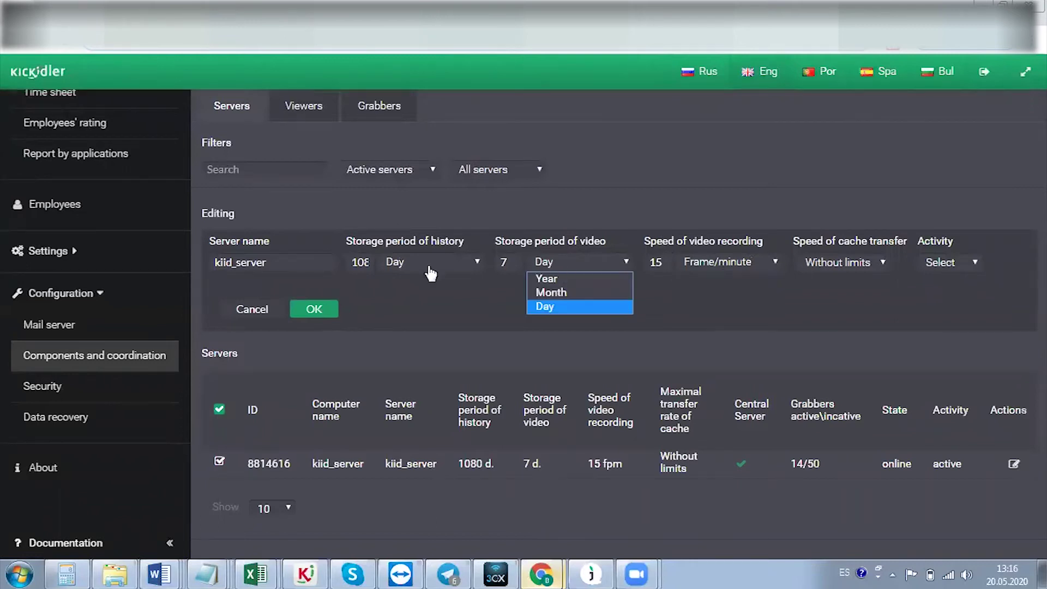
pyautogui.click(551, 305)
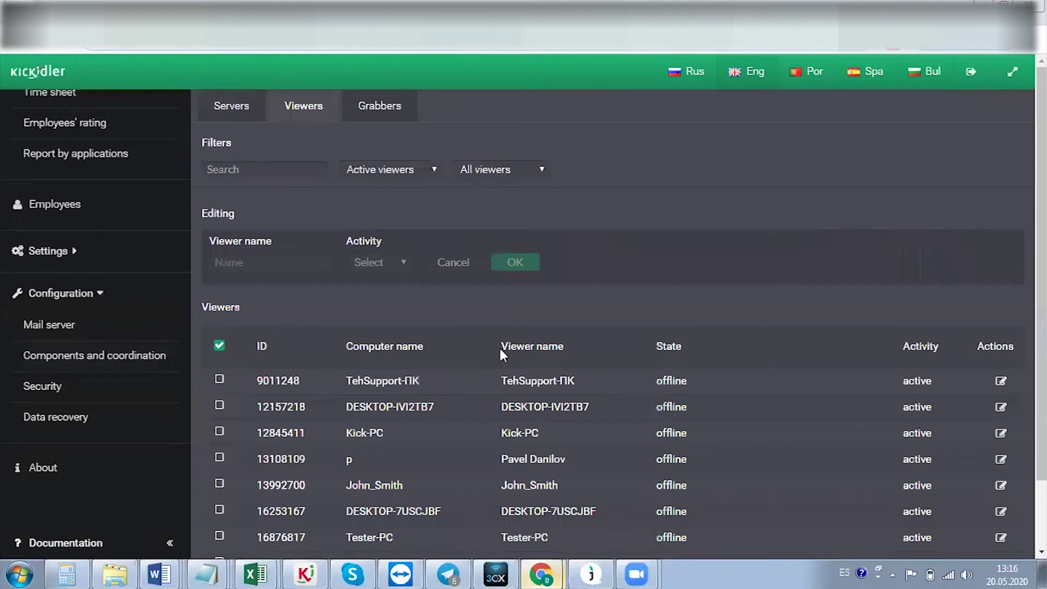
# Look through the list of viewers in Components and coordination
pyautogui.scroll(-1, 525, 405)
pyautogui.scroll(-1, 525, 405)
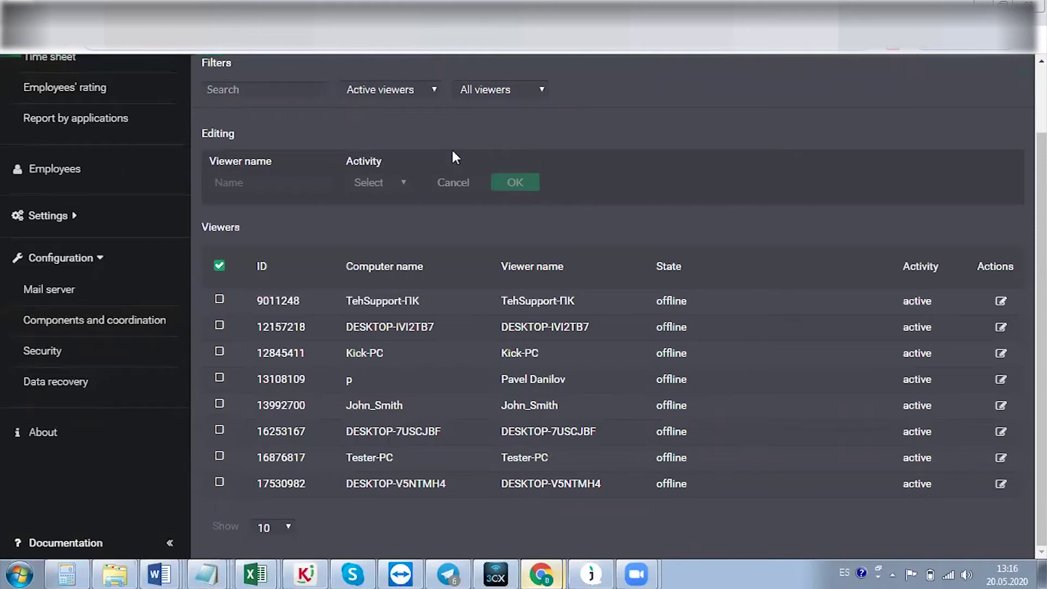
pyautogui.scroll(2, 451, 148)
# Look through the list of grabbers with their state, activity, cache disk space and assigned server
pyautogui.click(380, 107)
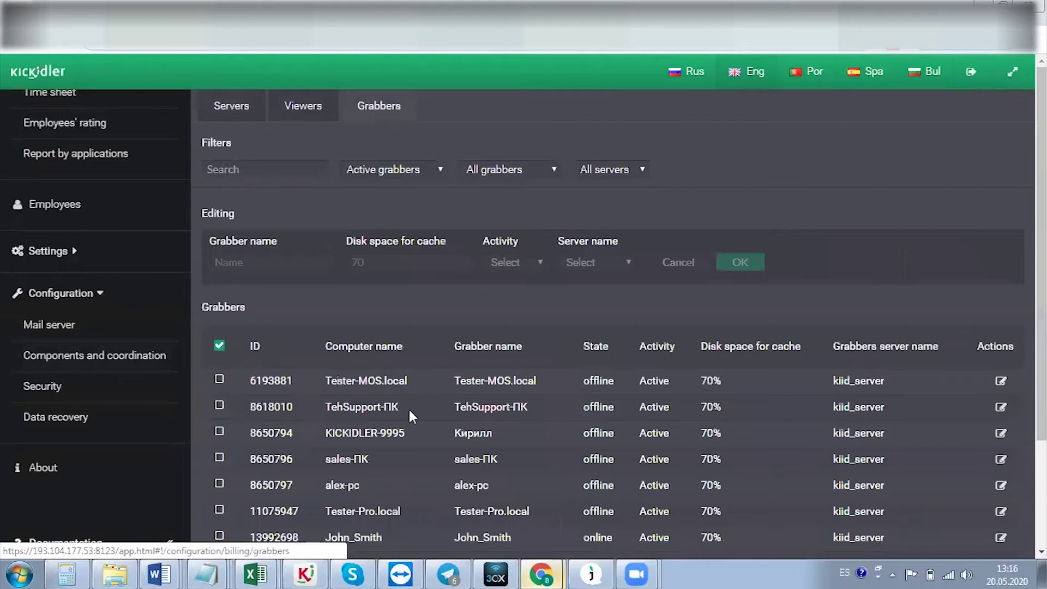
pyautogui.scroll(-2, 409, 416)
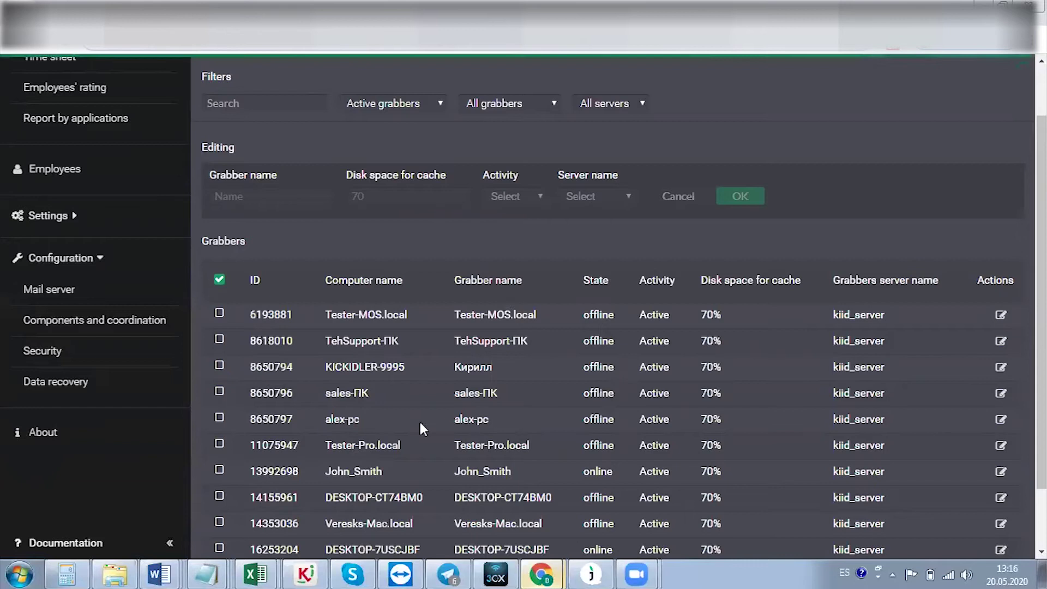
pyautogui.scroll(2, 362, 327)
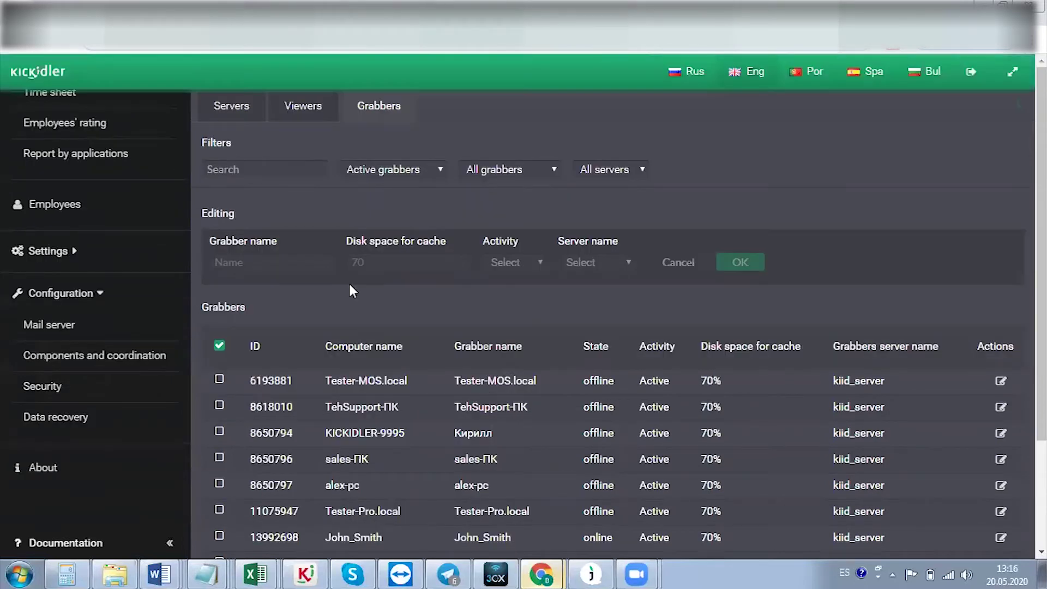
pyautogui.scroll(-2, 351, 290)
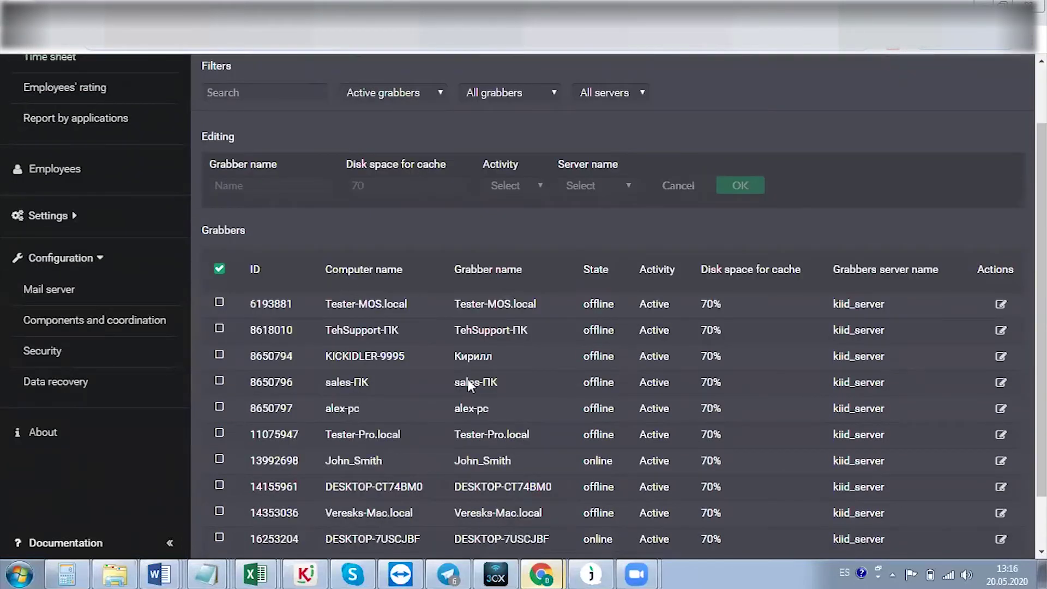
pyautogui.scroll(2, 467, 383)
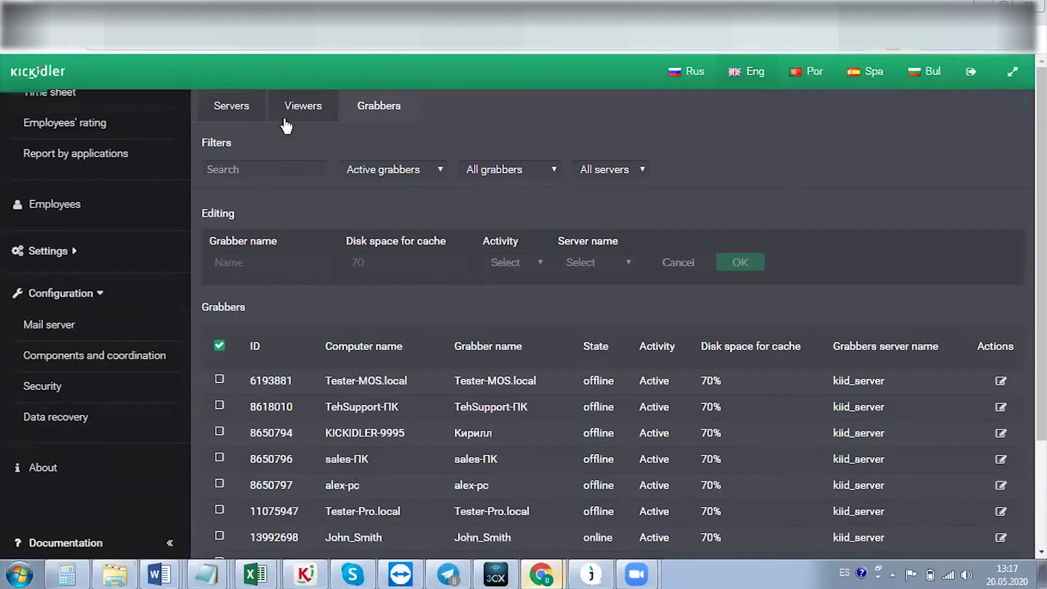
# Select the Tester-MOS.local grabber for editing and view the servers it can be assigned to
pyautogui.click(219, 380)
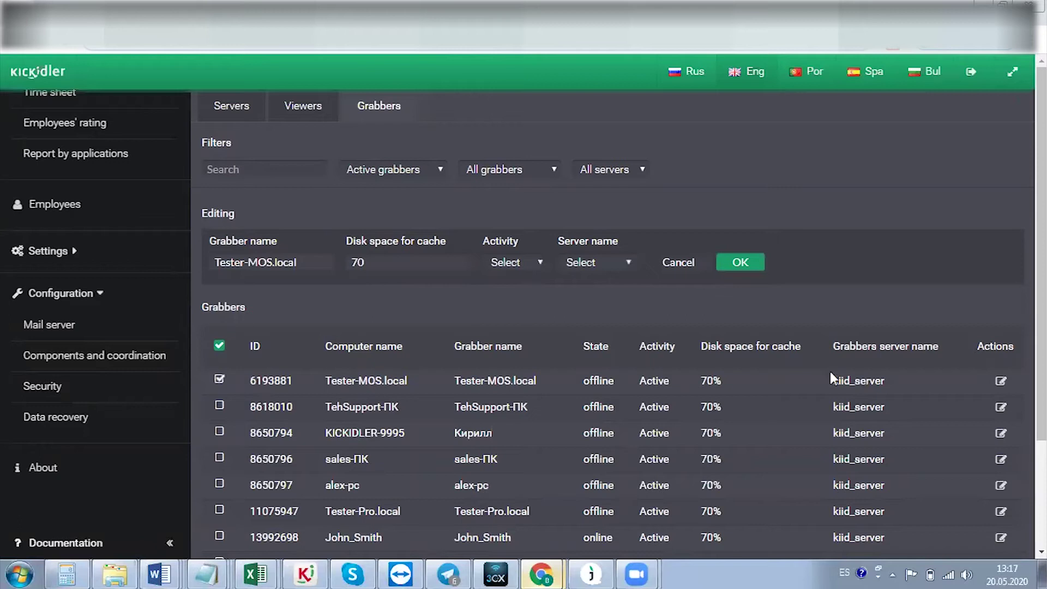
pyautogui.click(585, 270)
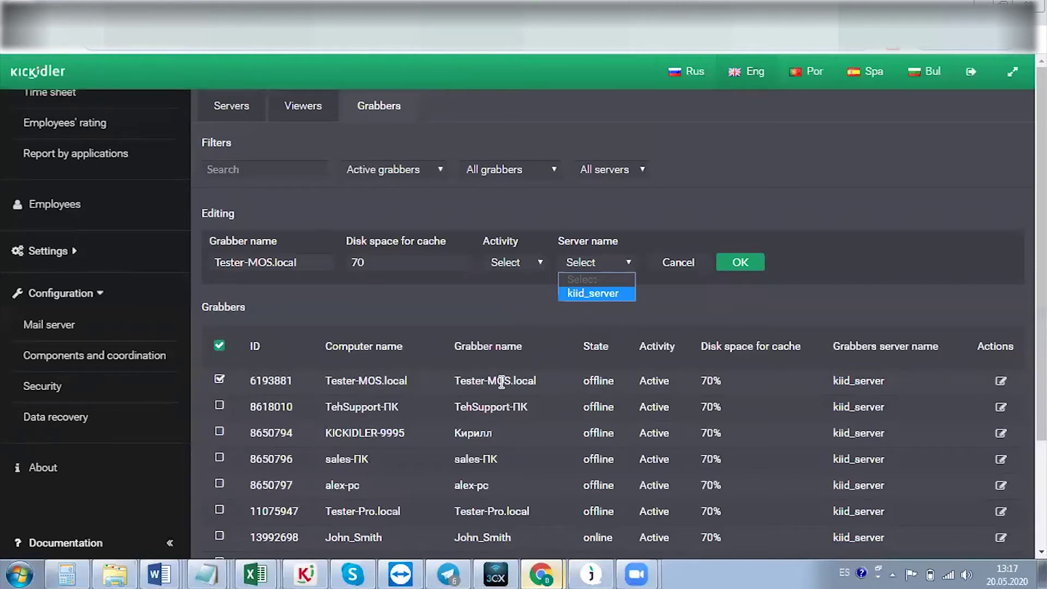
pyautogui.click(225, 227)
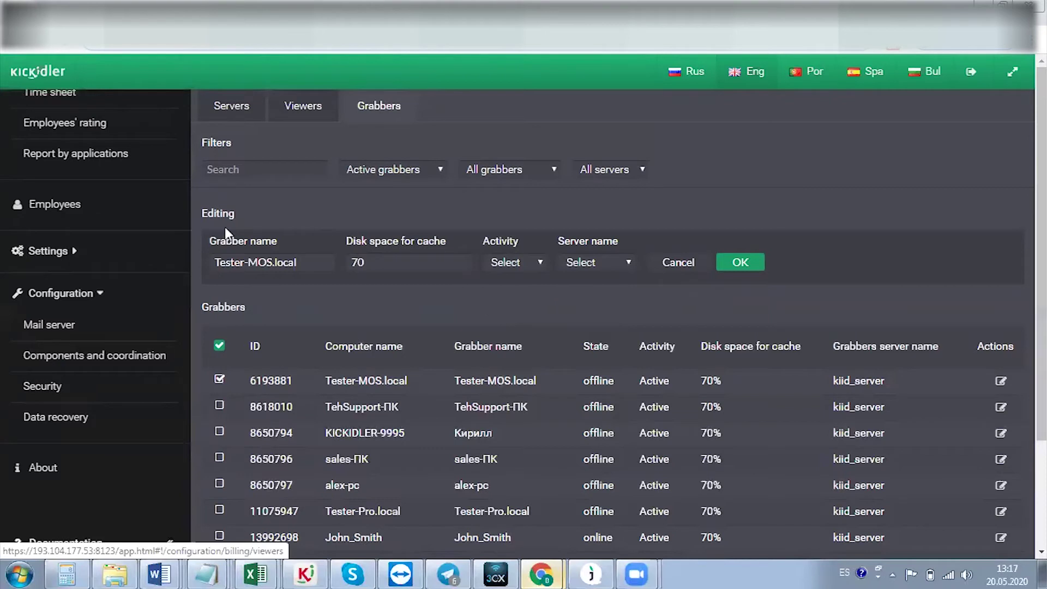
# View the mail server configuration and the security configuration for protocol, port and SSL certificate
pyautogui.click(79, 326)
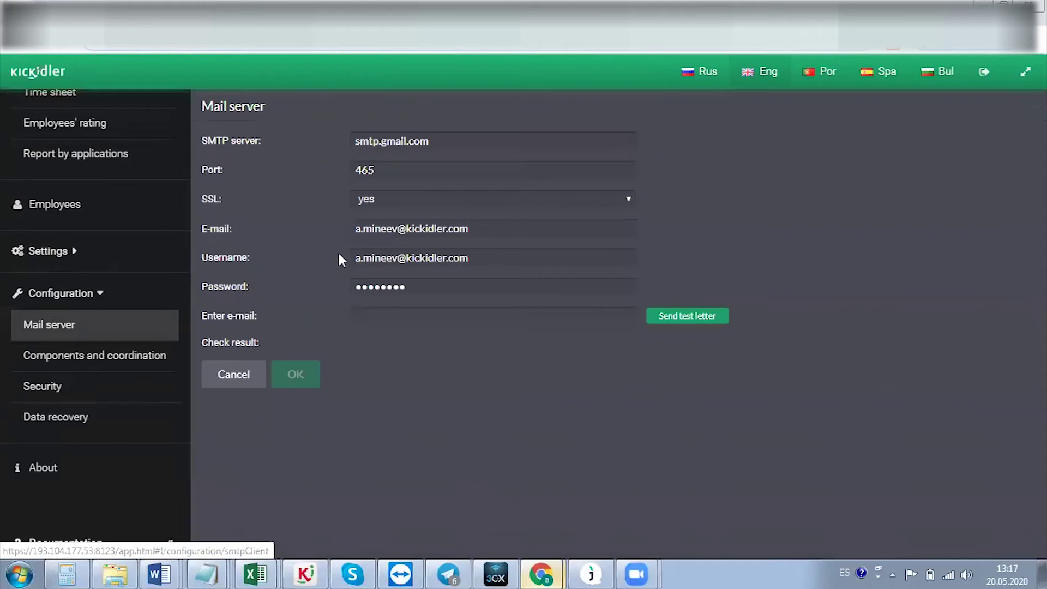
pyautogui.click(79, 391)
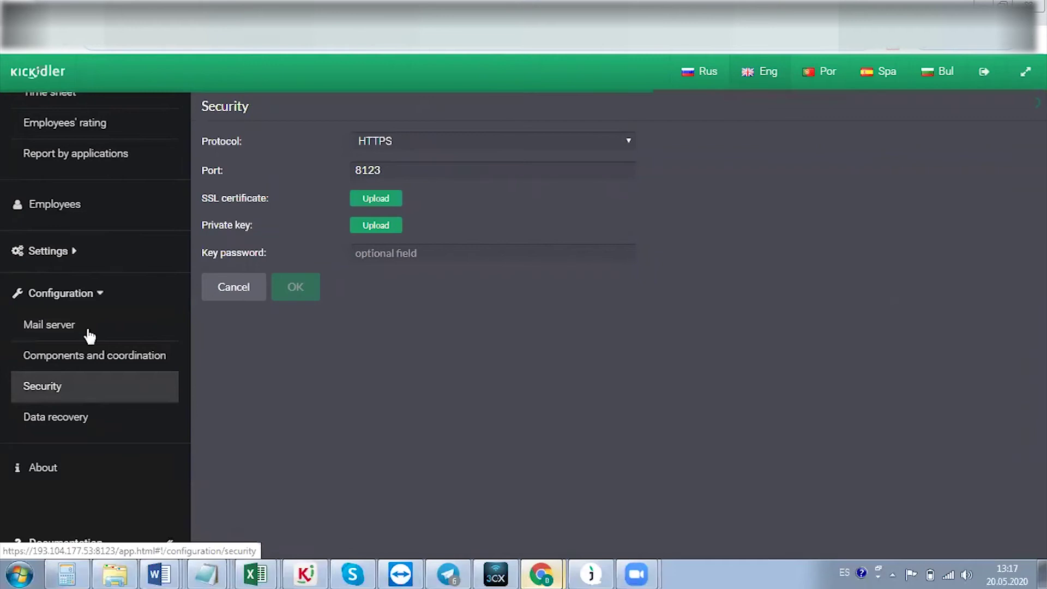
# Open the employees' organization structure, expand the Kickidler department and check the live employee grid in the Kickidler viewer
pyautogui.scroll(3, 89, 334)
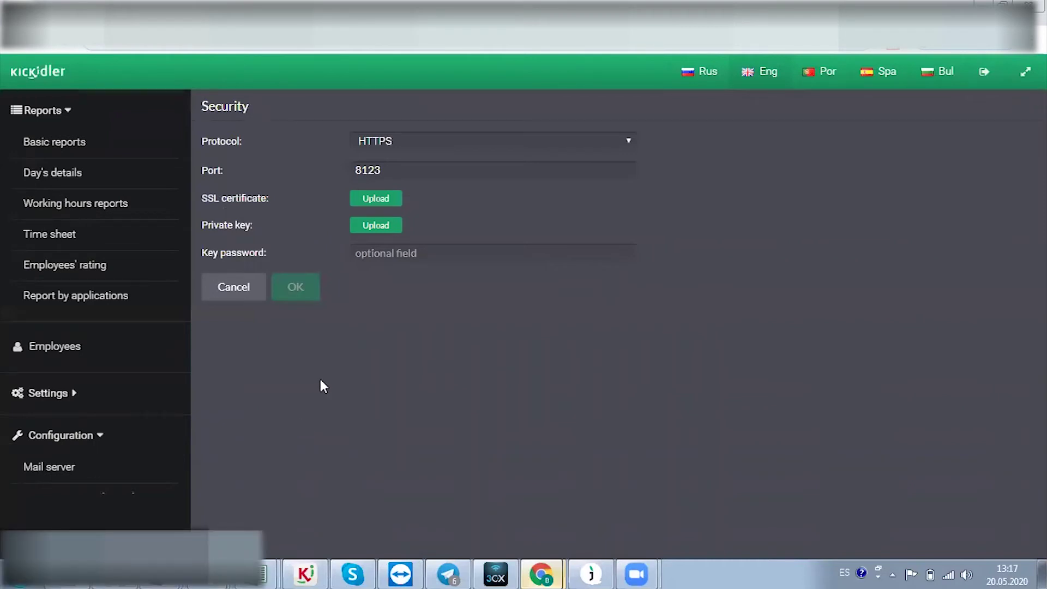
pyautogui.click(83, 347)
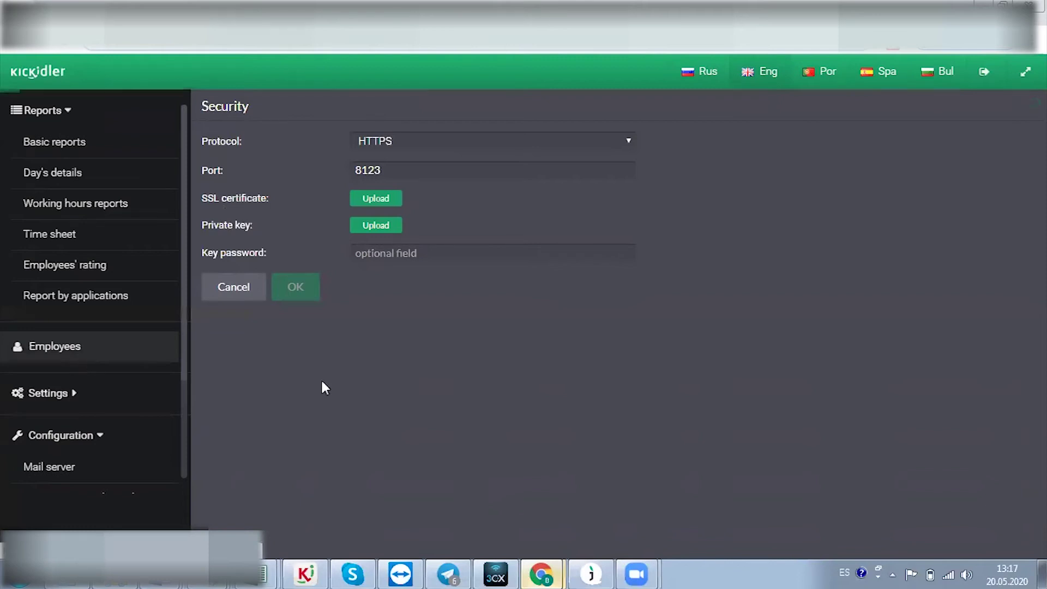
pyautogui.click(77, 356)
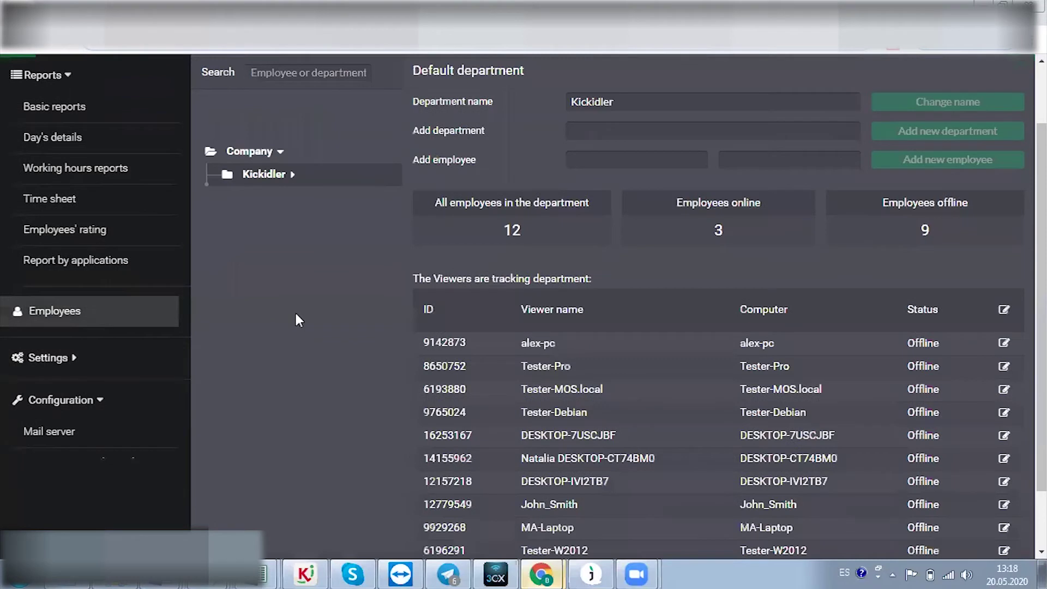
pyautogui.click(296, 251)
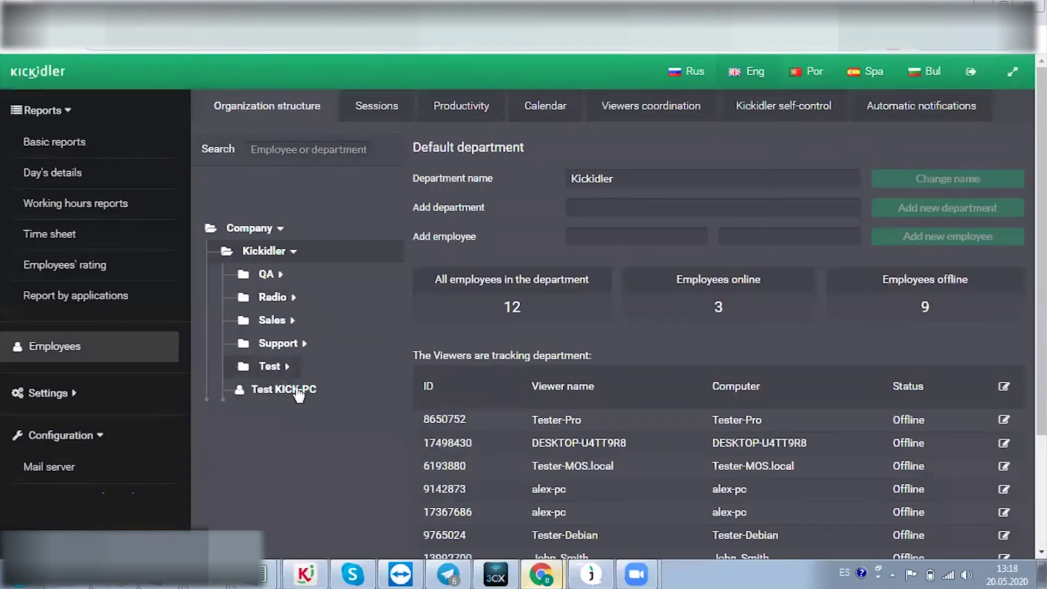
pyautogui.click(307, 573)
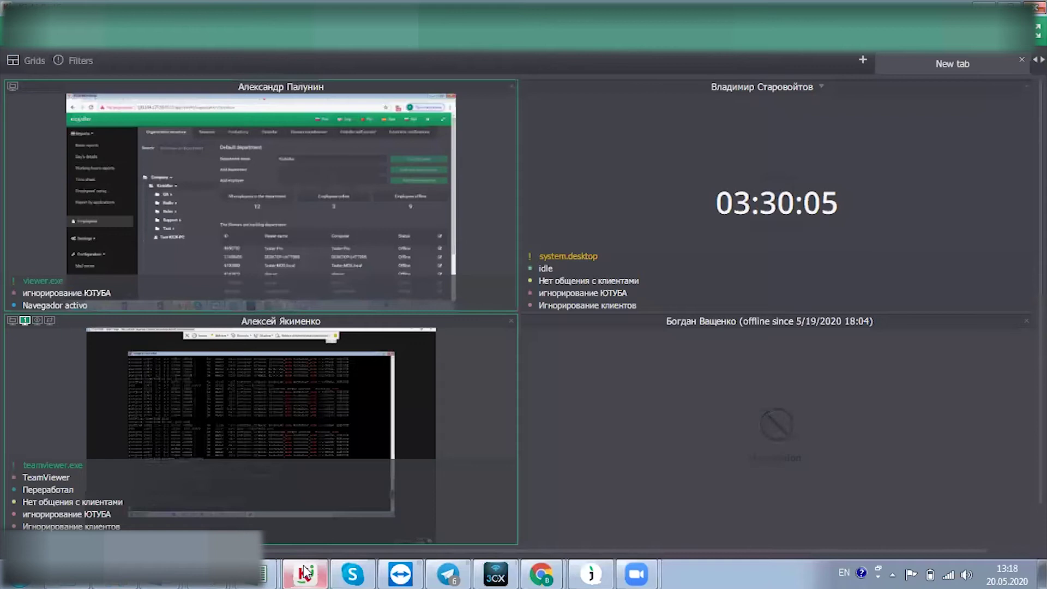
pyautogui.doubleClick(281, 281)
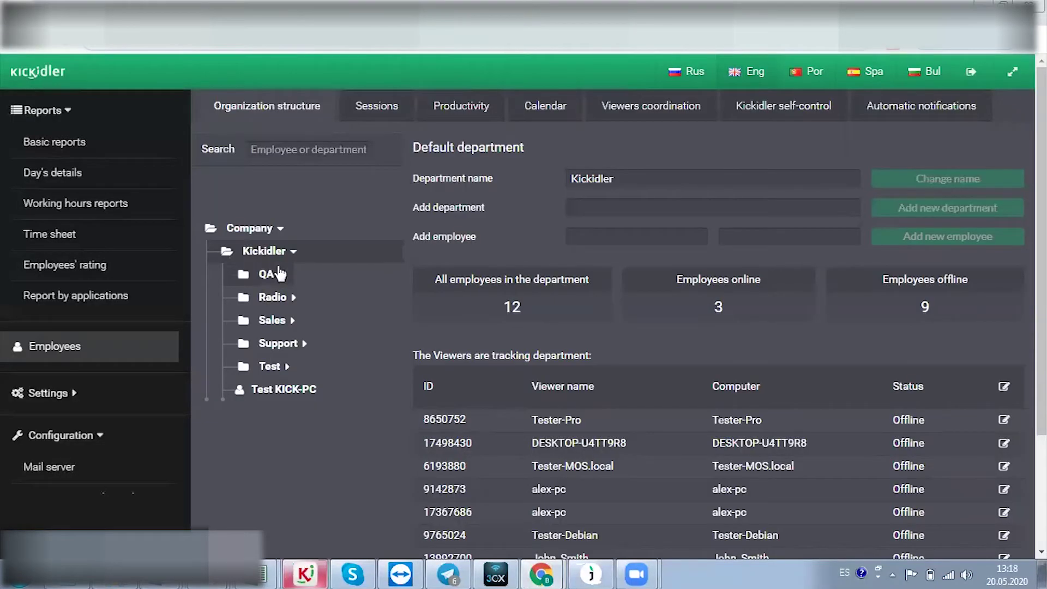
# Expand the QA, Sales and Support departments in the organization structure to view their employees
pyautogui.click(282, 278)
pyautogui.click(294, 347)
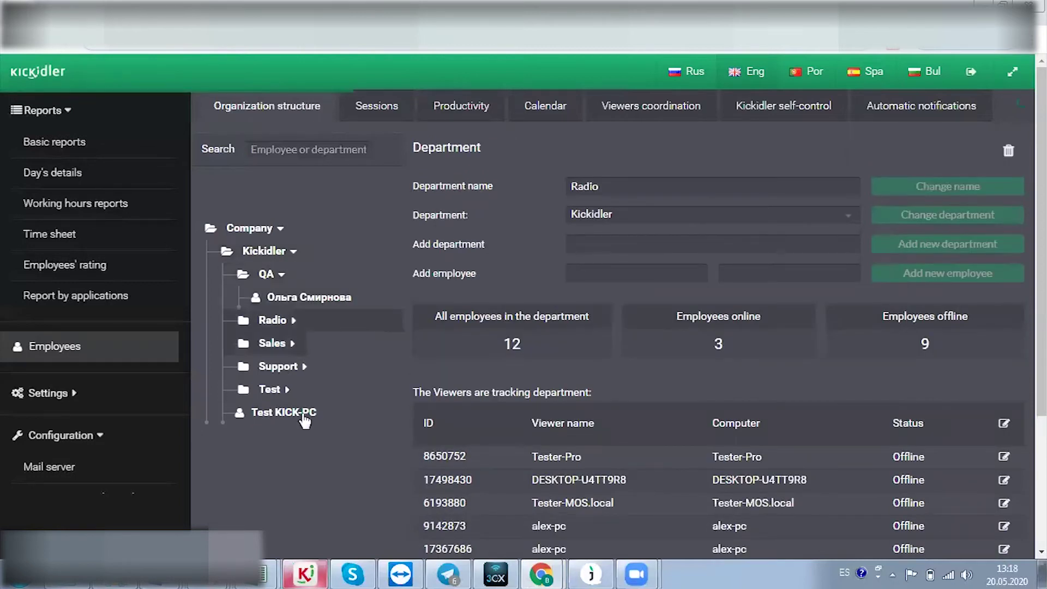
pyautogui.scroll(-3, 305, 334)
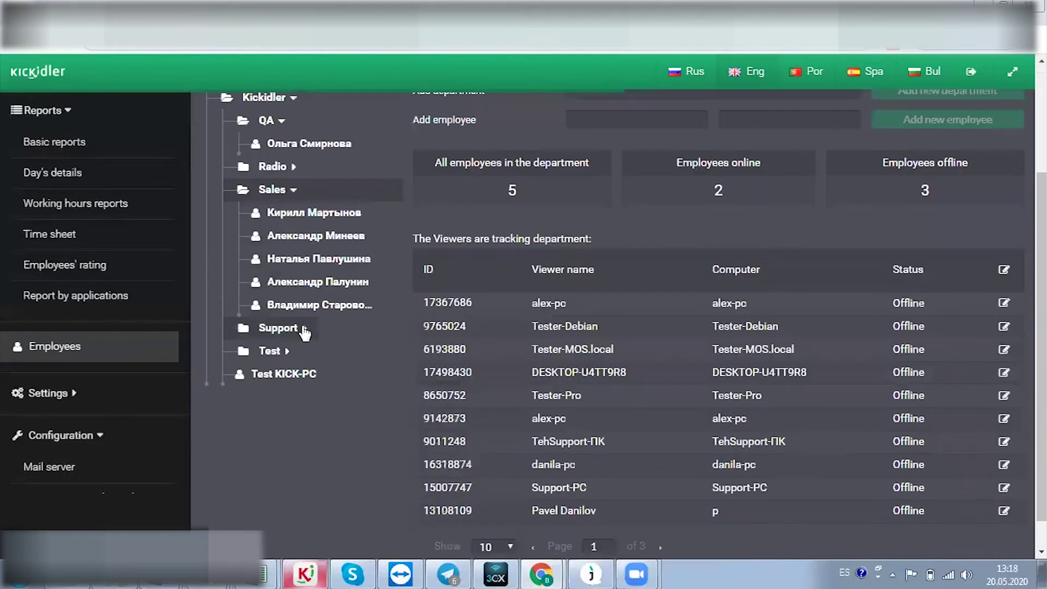
pyautogui.click(279, 329)
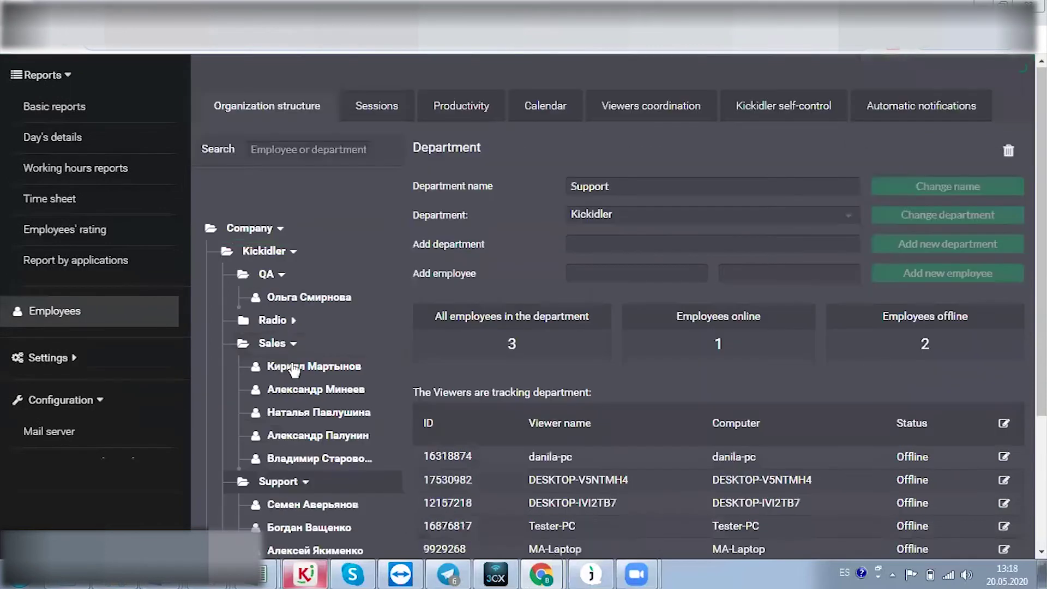
# View the first Sales employee's details, including department, sessions and the viewers tracking that employee
pyautogui.click(295, 368)
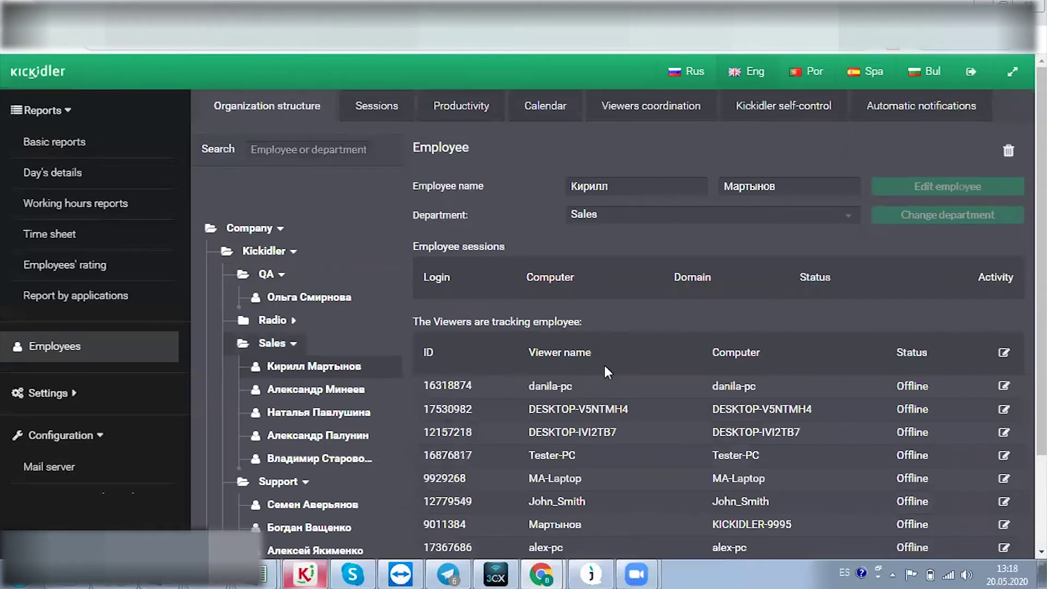
pyautogui.scroll(-2, 408, 317)
pyautogui.scroll(3, 404, 309)
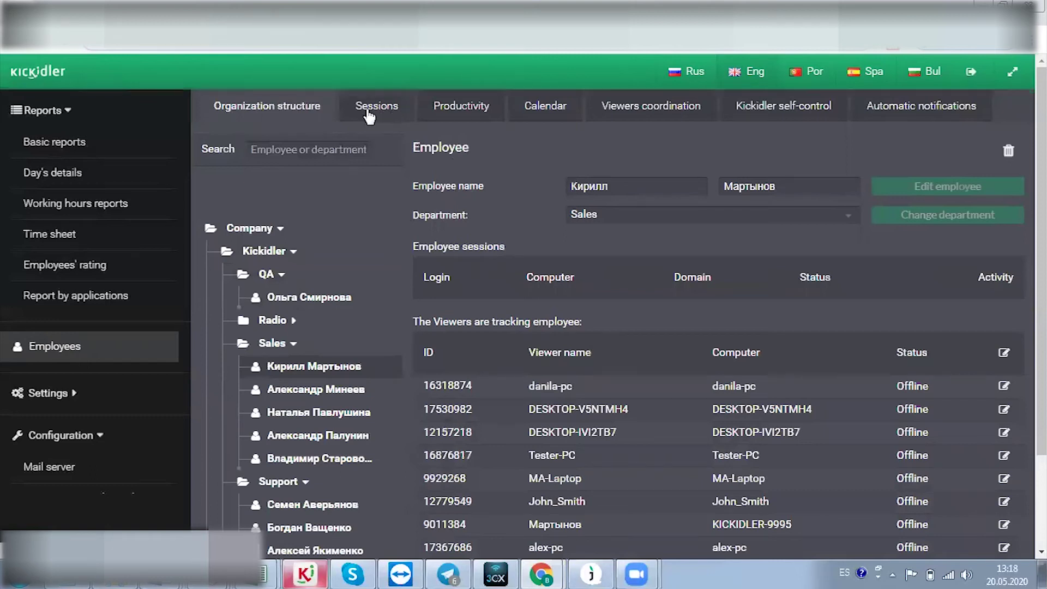
# View the sessions assigned to the second Sales employee and the free sessions, and glance at the viewer's employee grid
pyautogui.click(369, 115)
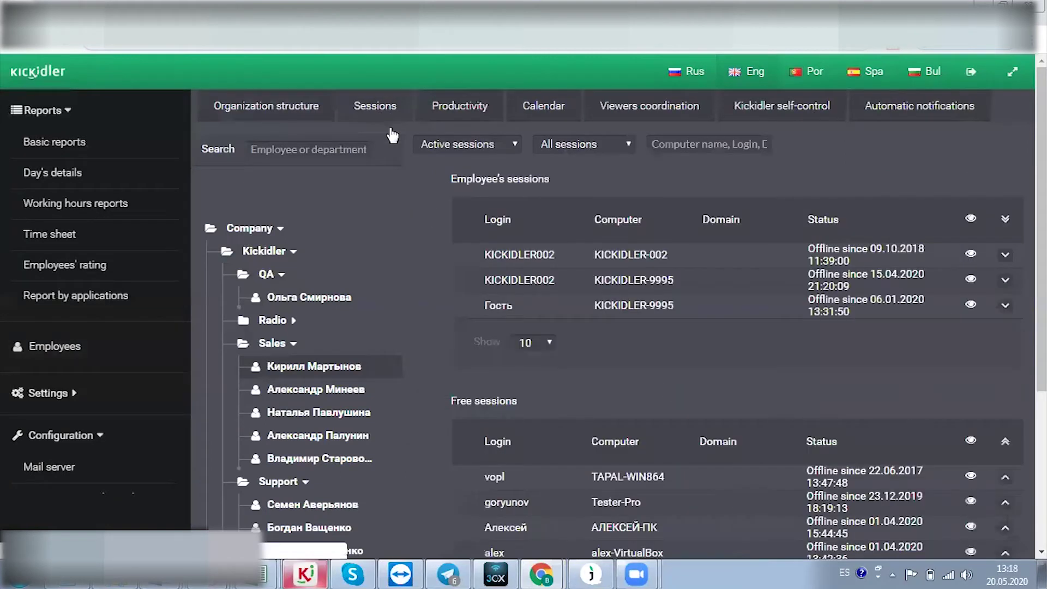
pyautogui.click(301, 298)
pyautogui.click(316, 389)
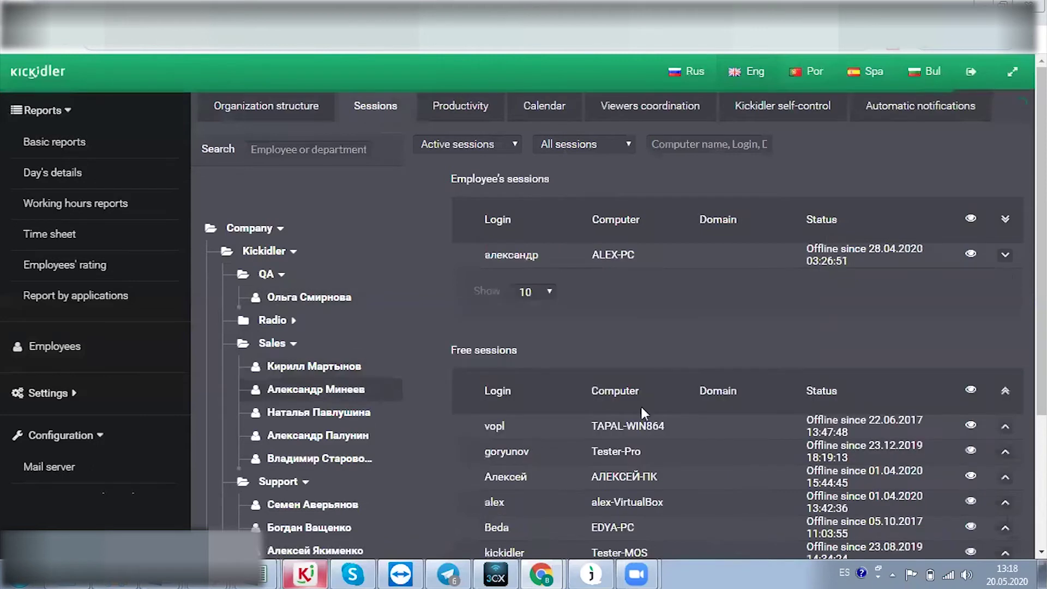
pyautogui.scroll(-3, 642, 407)
pyautogui.scroll(3, 576, 273)
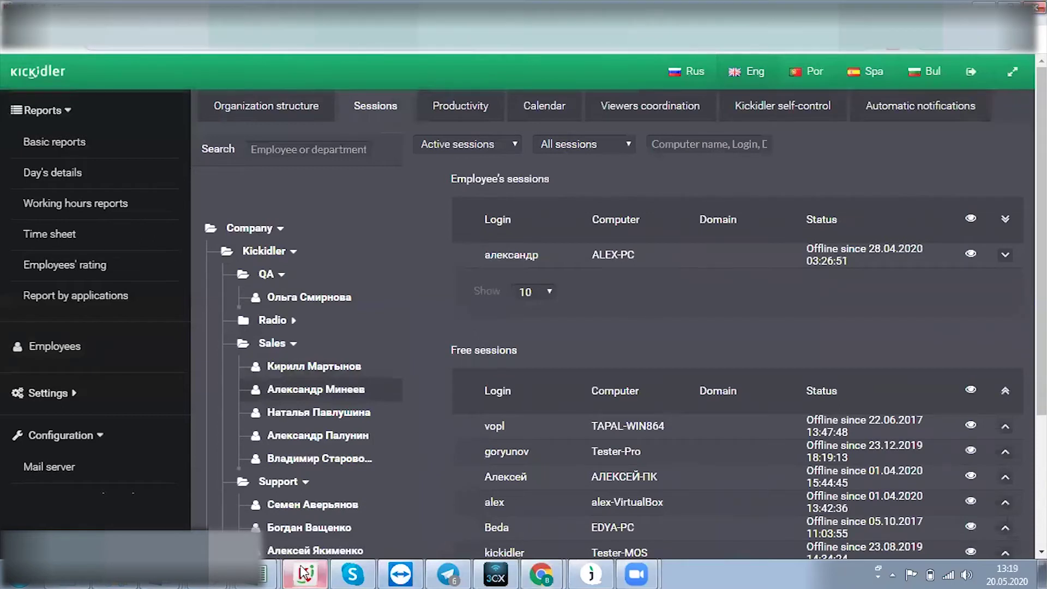
pyautogui.click(304, 572)
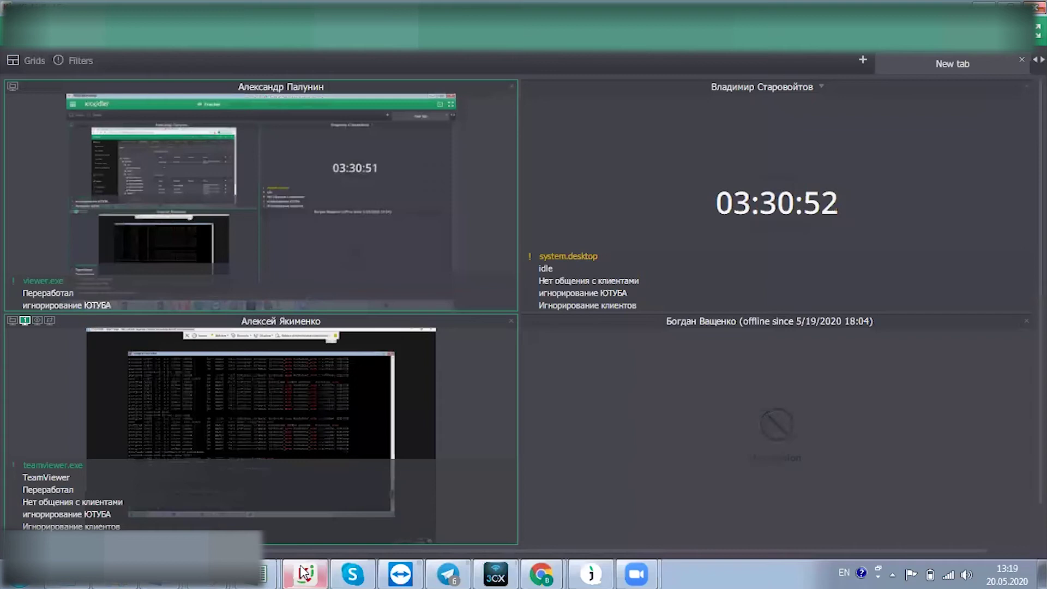
pyautogui.click(306, 572)
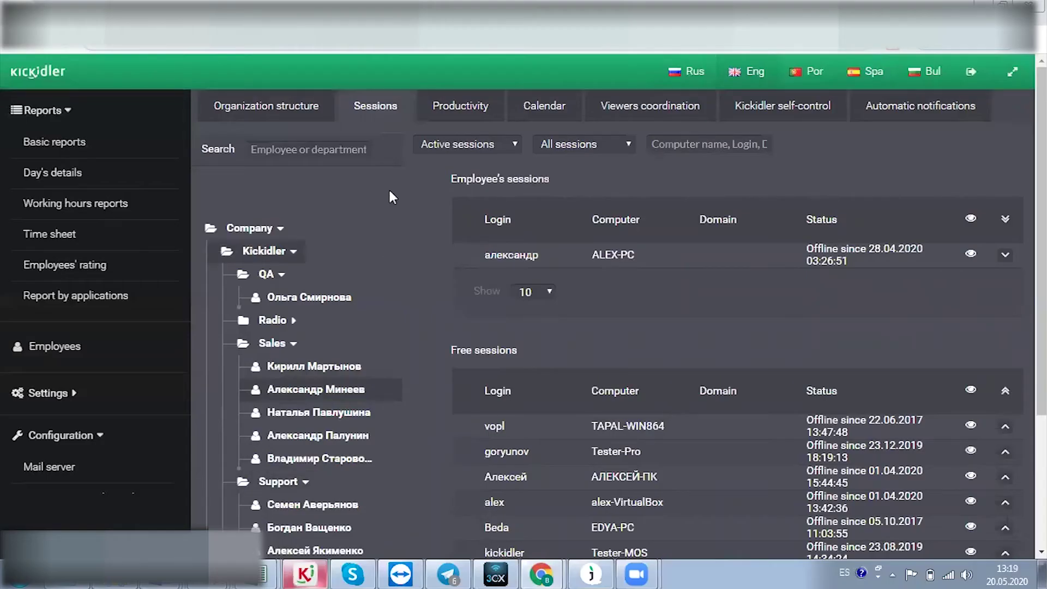
# Look through the productivity ratings of applications and web pages for the selected Sales employee
pyautogui.click(462, 109)
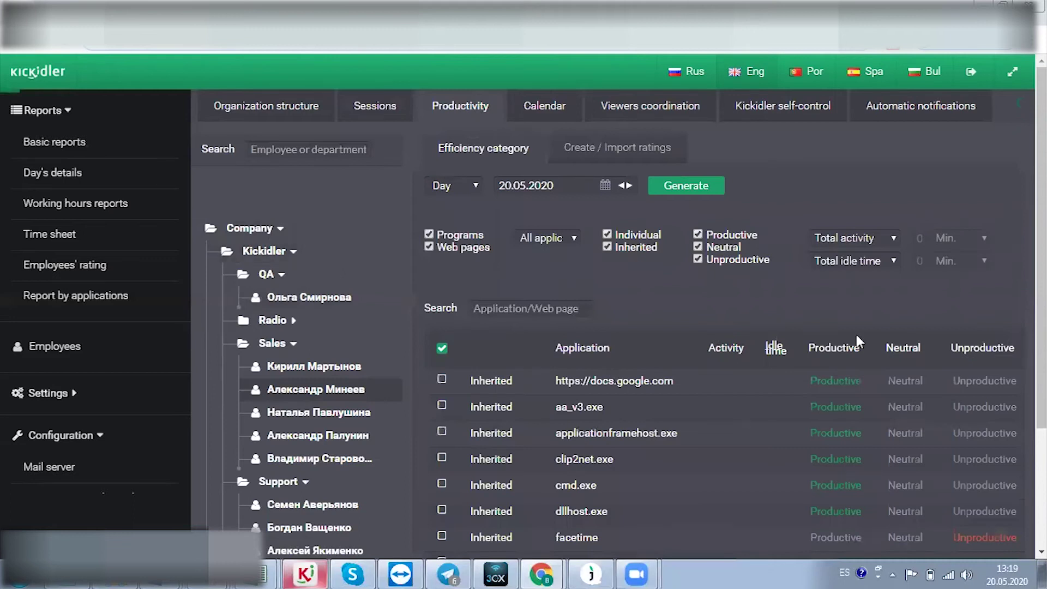
pyautogui.scroll(-3, 867, 272)
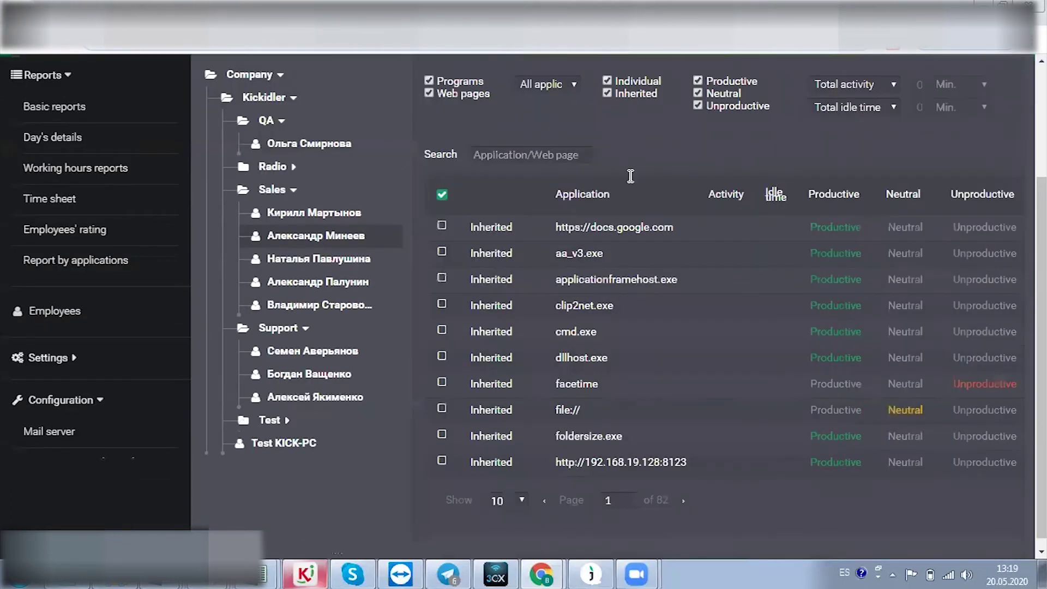
pyautogui.scroll(2, 578, 230)
pyautogui.scroll(2, 578, 230)
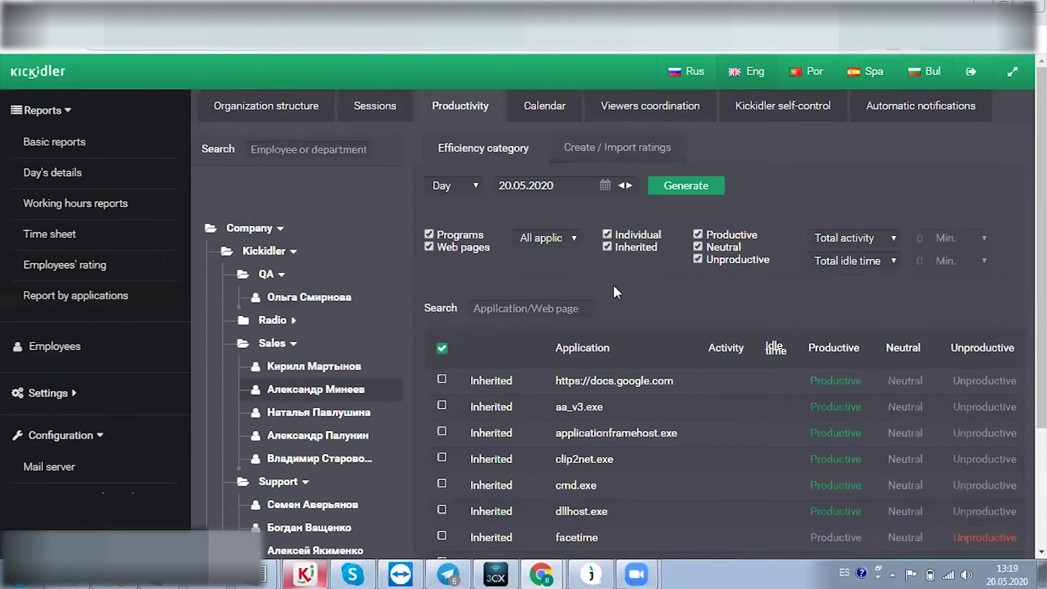
pyautogui.scroll(-3, 509, 331)
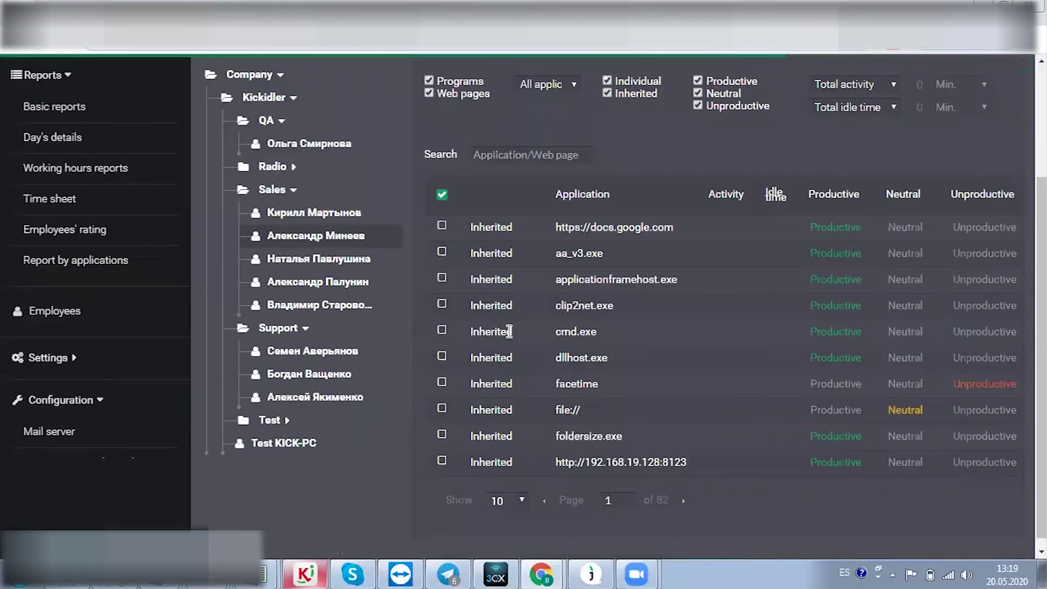
pyautogui.scroll(-1, 583, 437)
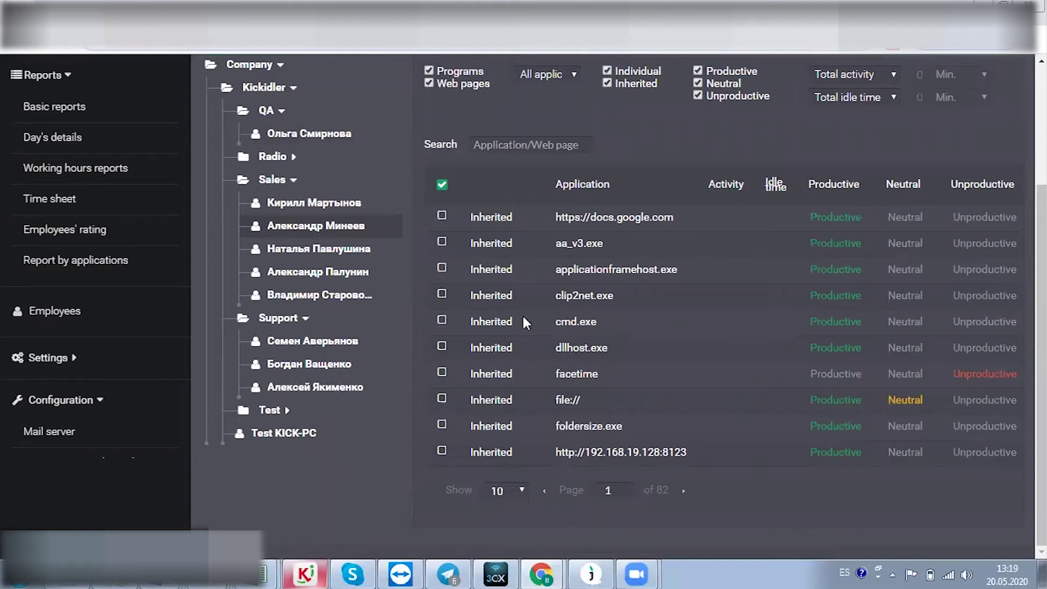
pyautogui.scroll(3, 659, 387)
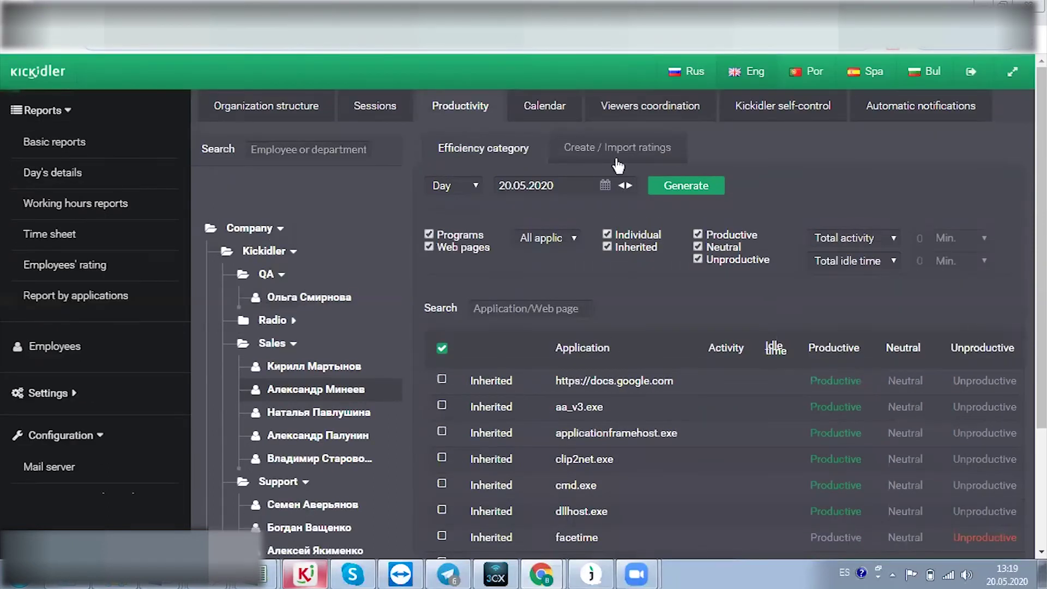
# View the selected employee's May 2020 work calendar and try out selecting days by calendar week
pyautogui.click(528, 109)
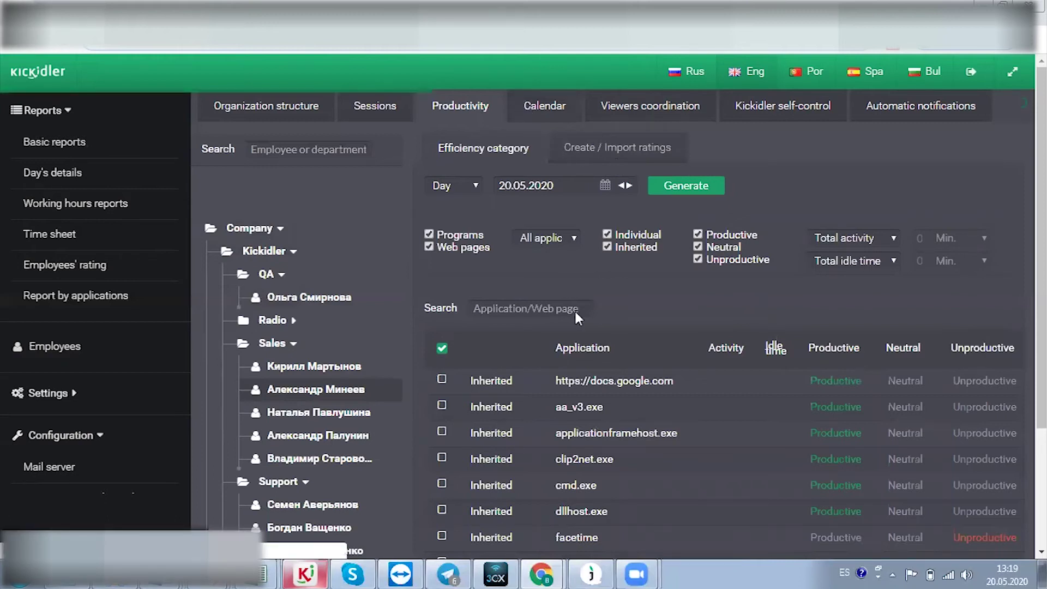
pyautogui.scroll(-2, 679, 319)
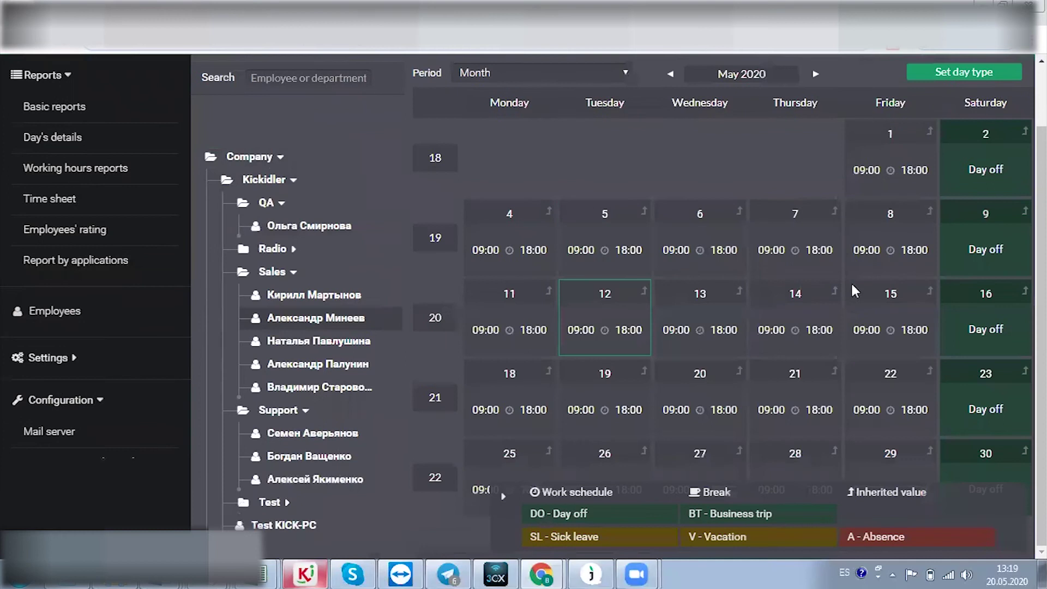
pyautogui.scroll(2, 855, 291)
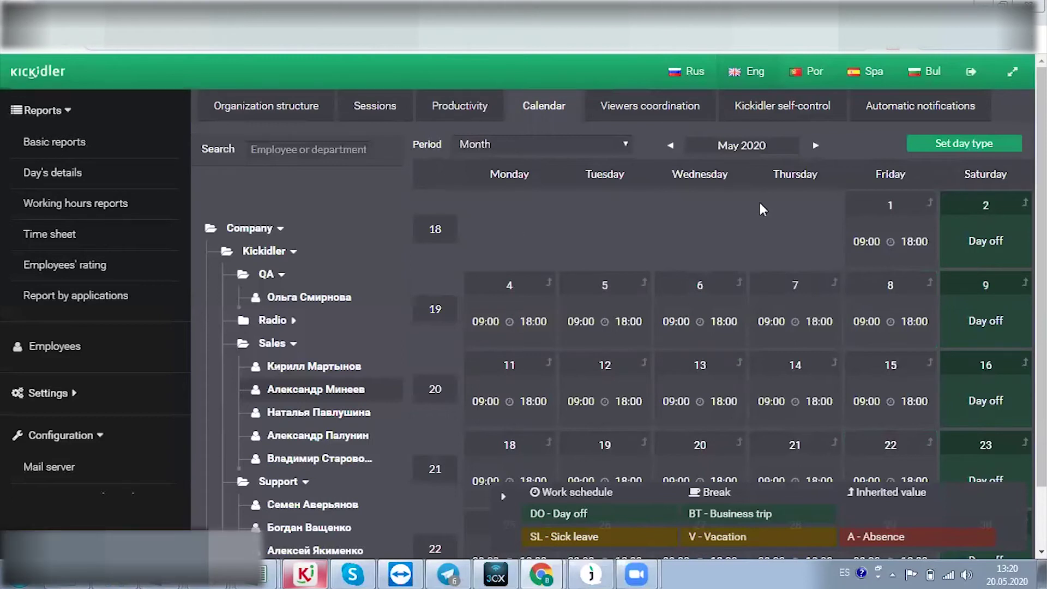
pyautogui.scroll(-2, 718, 336)
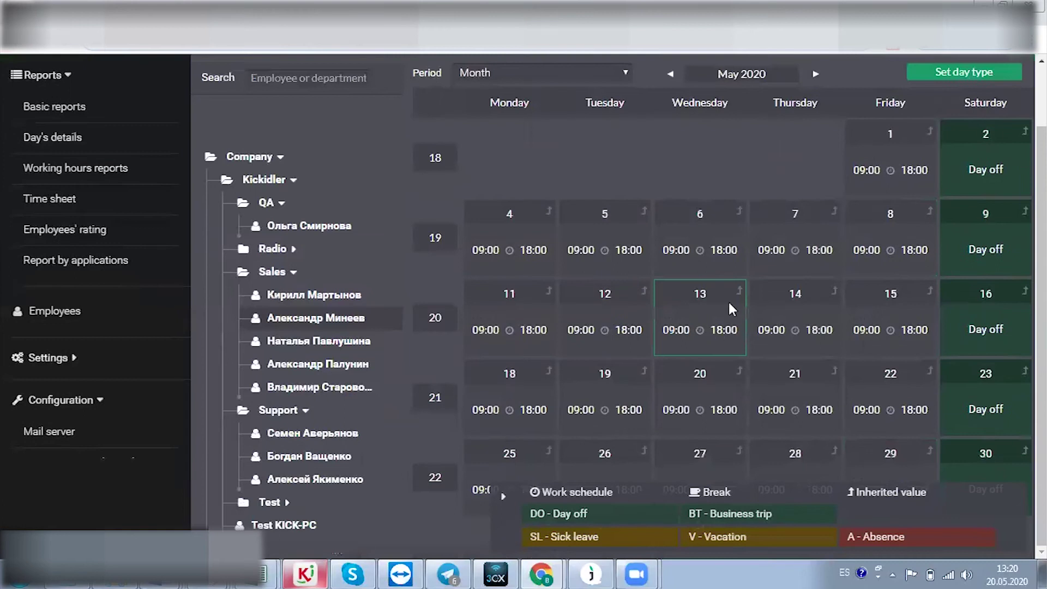
pyautogui.scroll(2, 461, 206)
pyautogui.moveTo(435, 229); pyautogui.dragTo(436, 474)
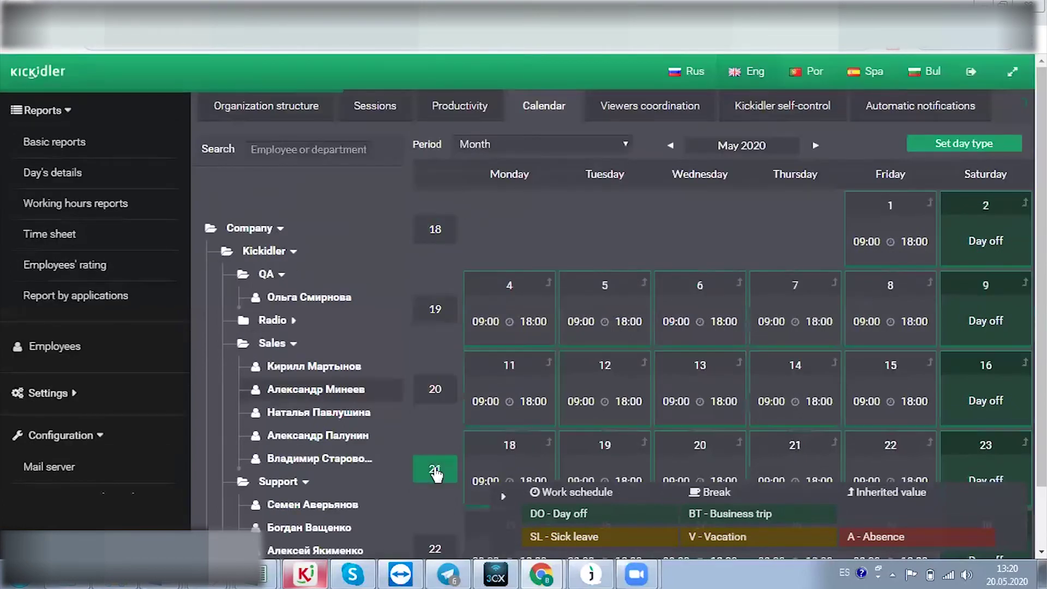
pyautogui.click(435, 310)
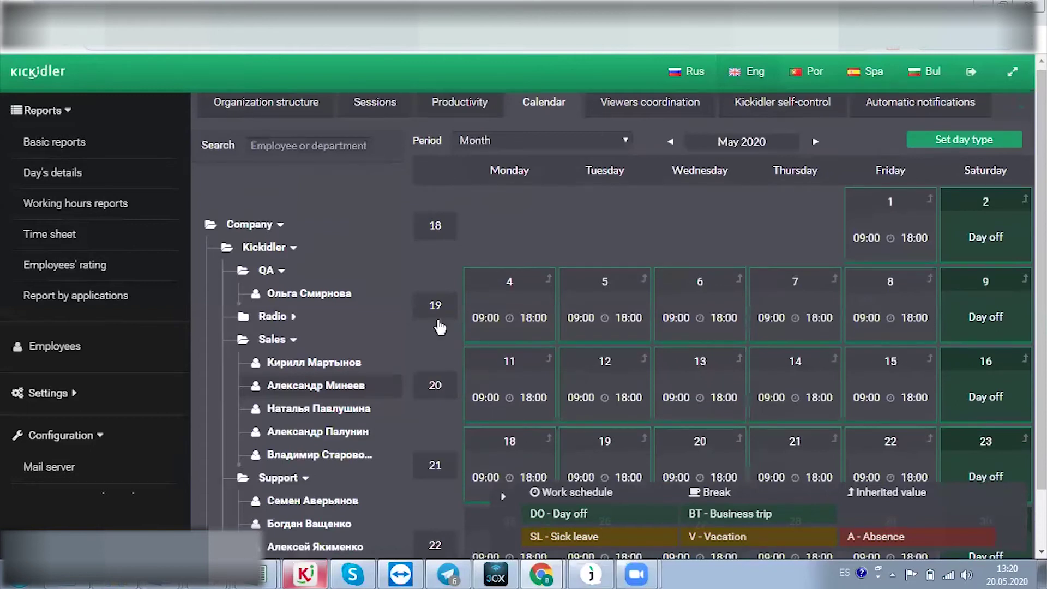
# Switch the calendar period to Year and select January's days and a weekday column in February 2020
pyautogui.click(513, 145)
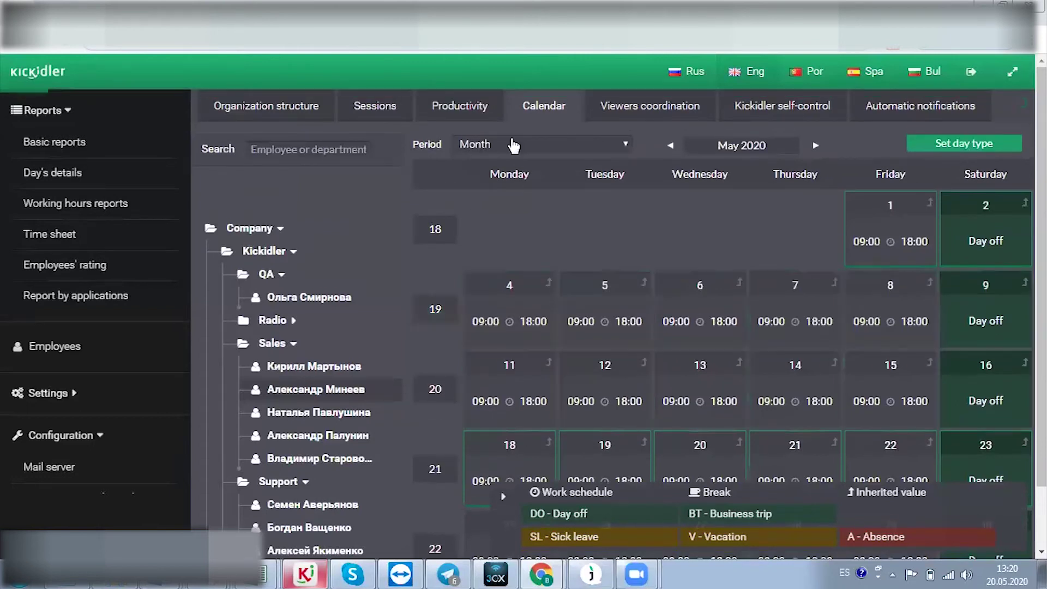
pyautogui.scroll(-1, 689, 299)
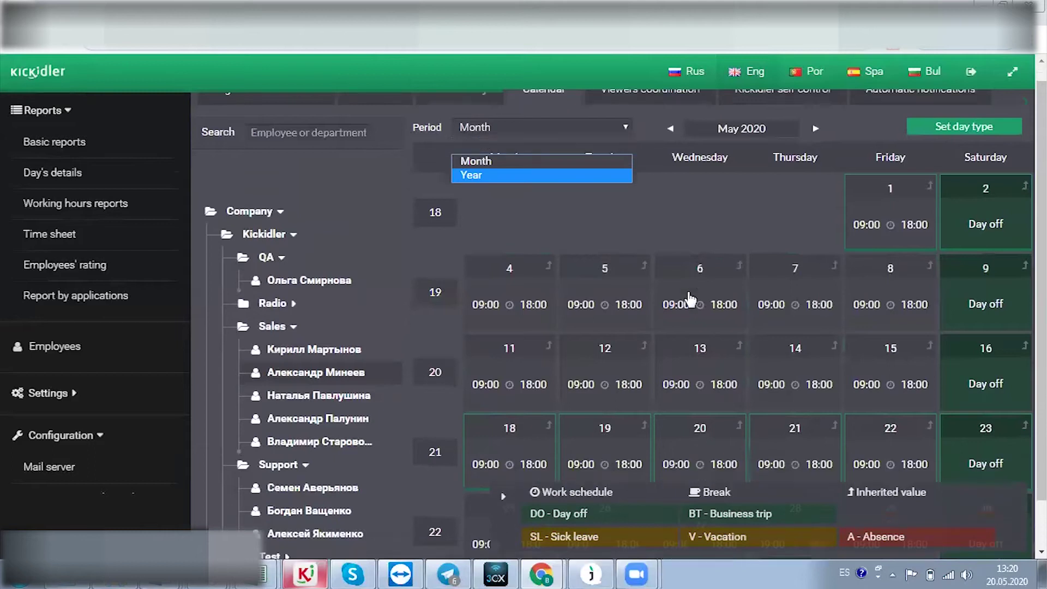
pyautogui.press('Return')
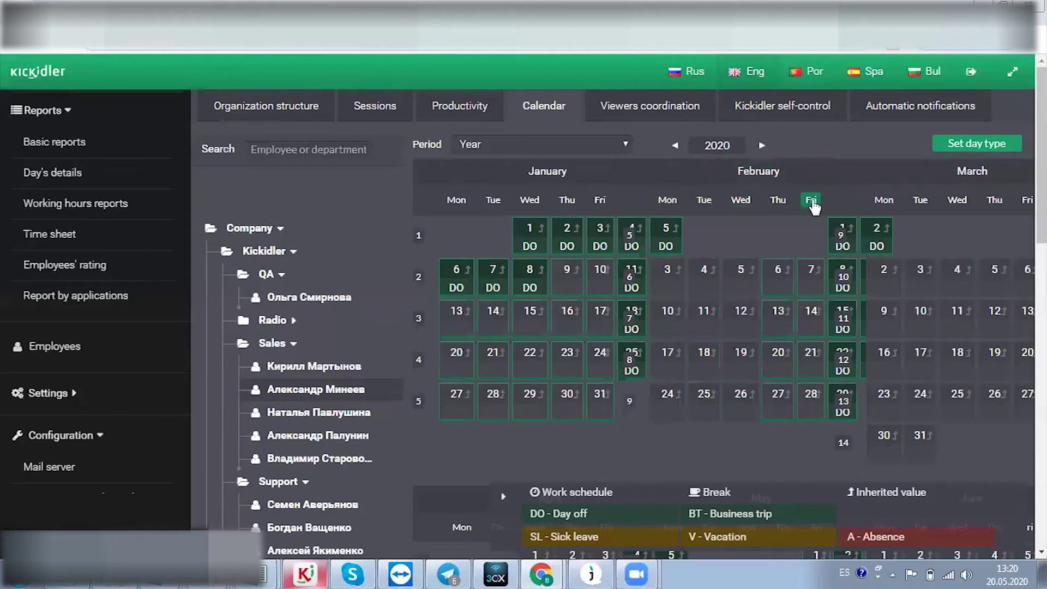
pyautogui.click(778, 203)
# Try adding a 13:00–14:00 break to the 09:00–18:00 workday in the day type settings for the selected days
pyautogui.click(974, 144)
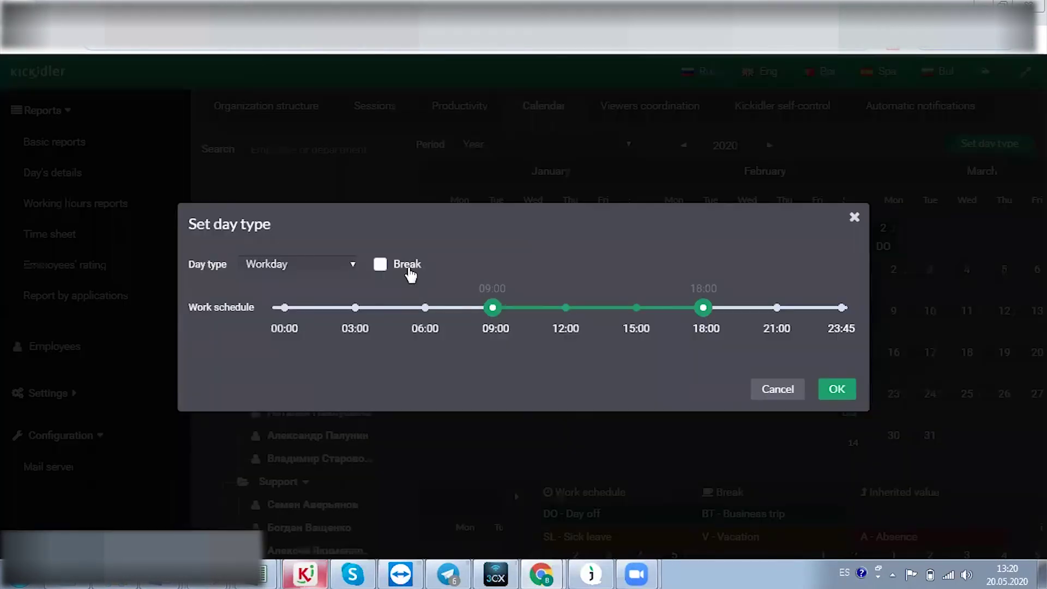
pyautogui.click(380, 265)
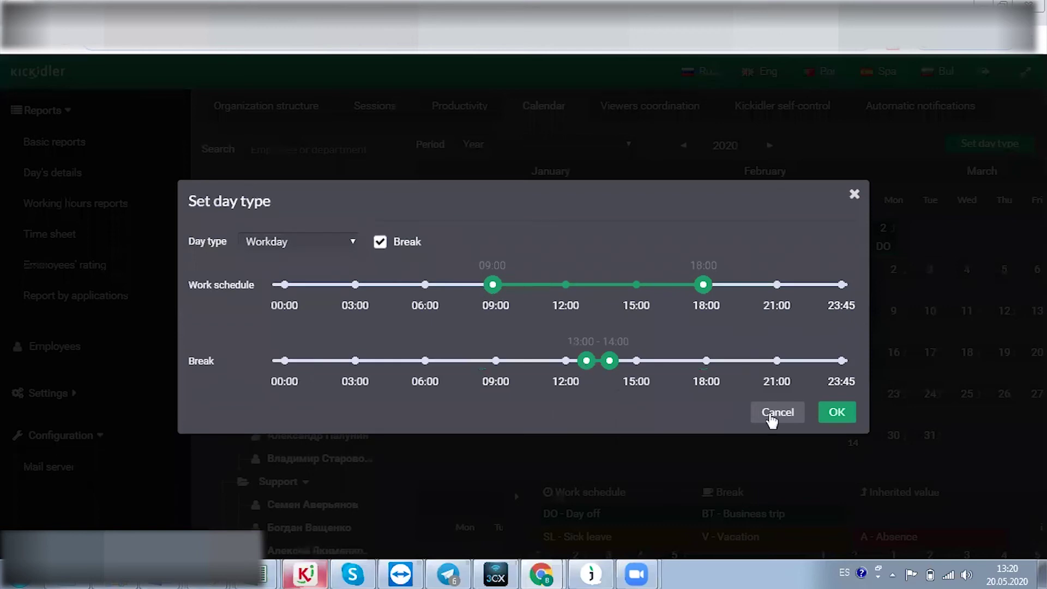
pyautogui.press('Escape')
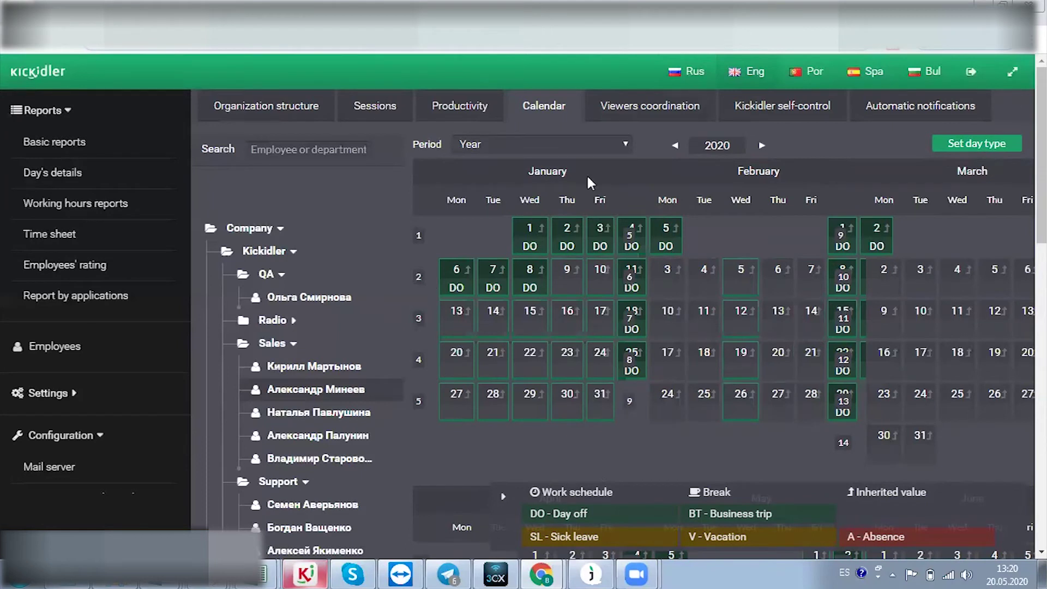
# Examine the Viewers coordination matrix of viewers and employees, and briefly check the employee screens in the Kickidler viewer
pyautogui.click(636, 111)
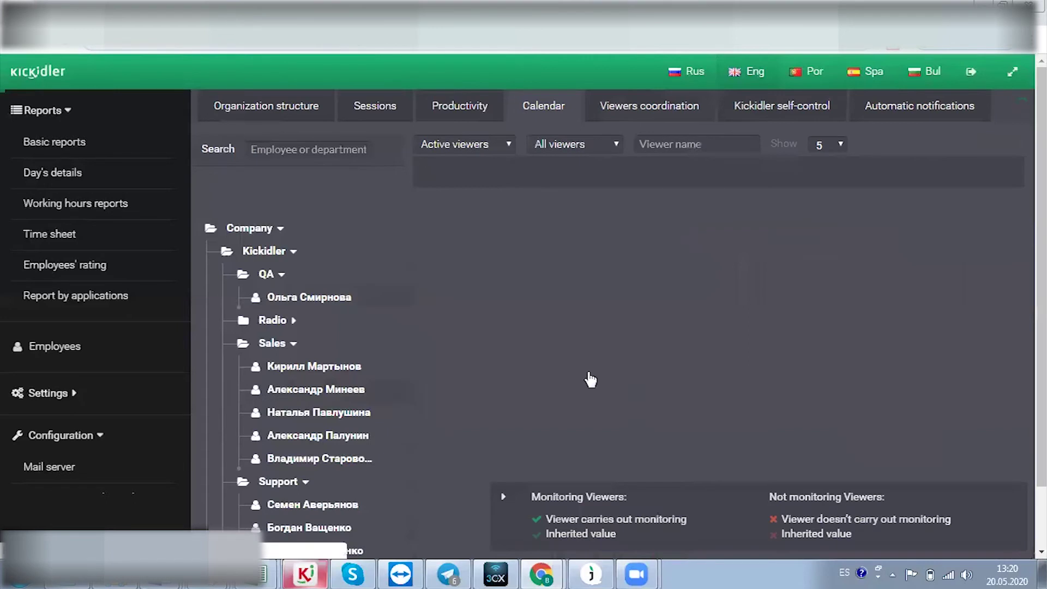
pyautogui.scroll(-1, 546, 370)
pyautogui.scroll(1, 536, 382)
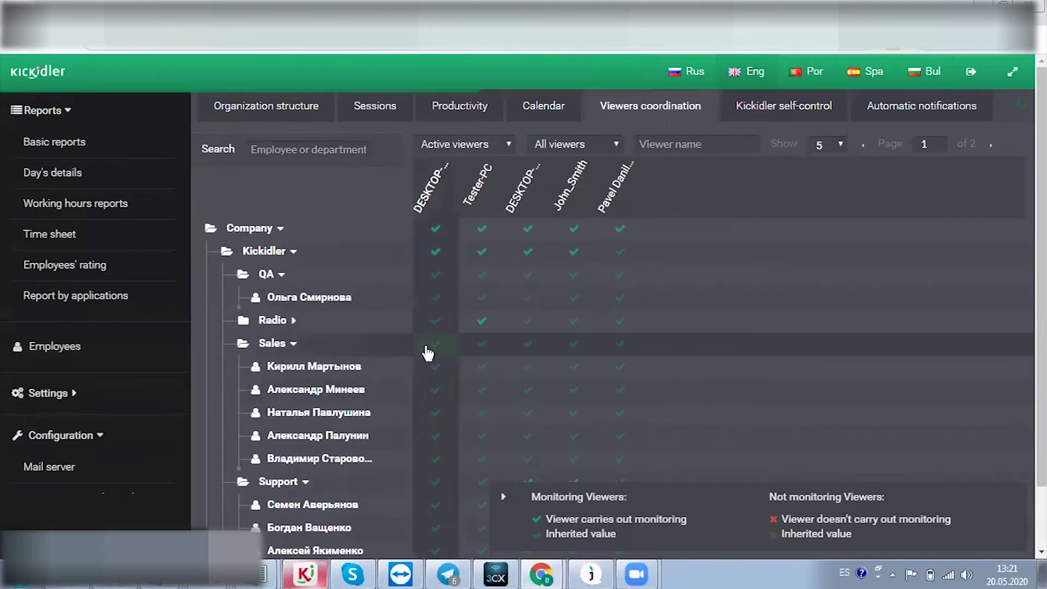
pyautogui.click(321, 572)
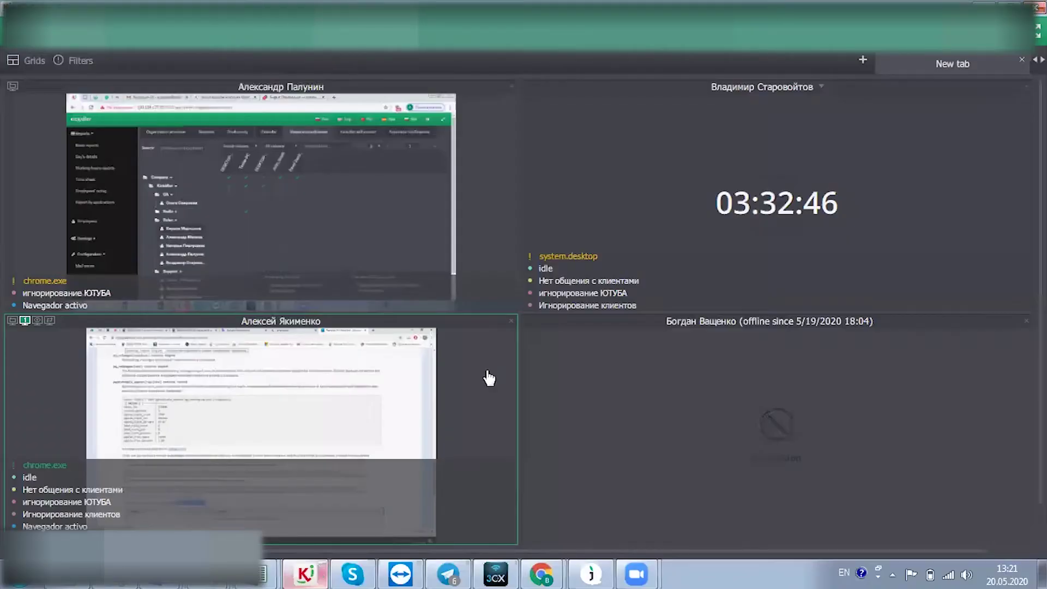
pyautogui.hotkey('alt', 'Tab')
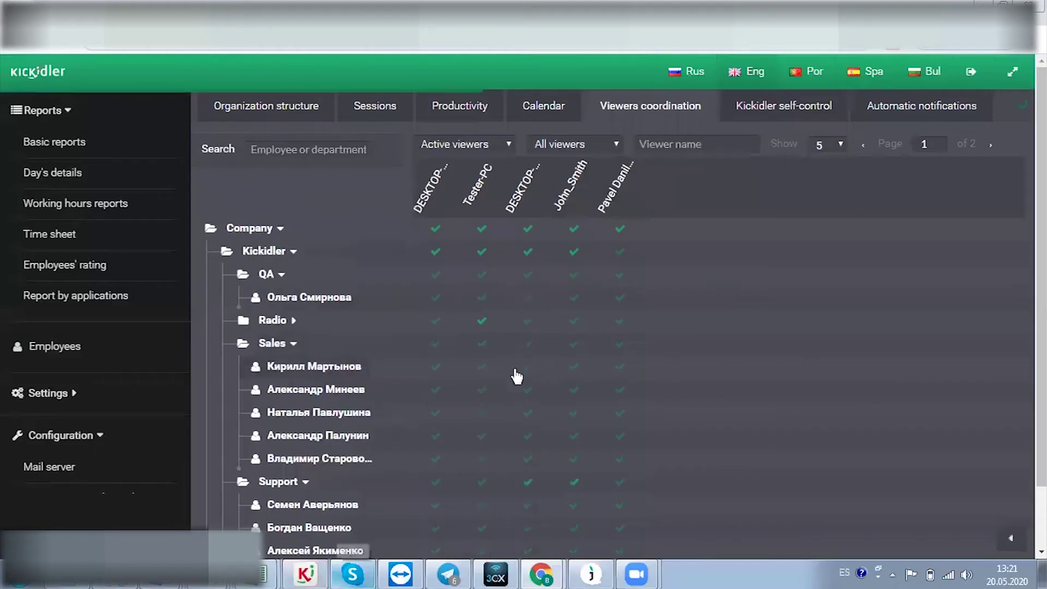
# Set the first viewer's monitoring of the Kickidler department to the inherited value and try disabling it for the first Sales employee
pyautogui.click(267, 231)
pyautogui.click(437, 253)
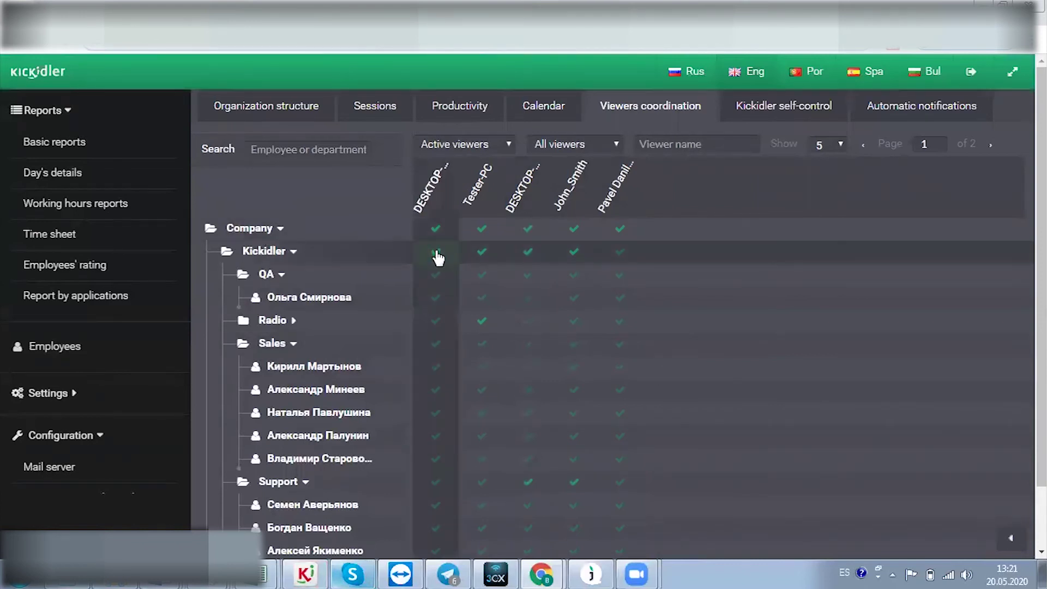
pyautogui.click(436, 254)
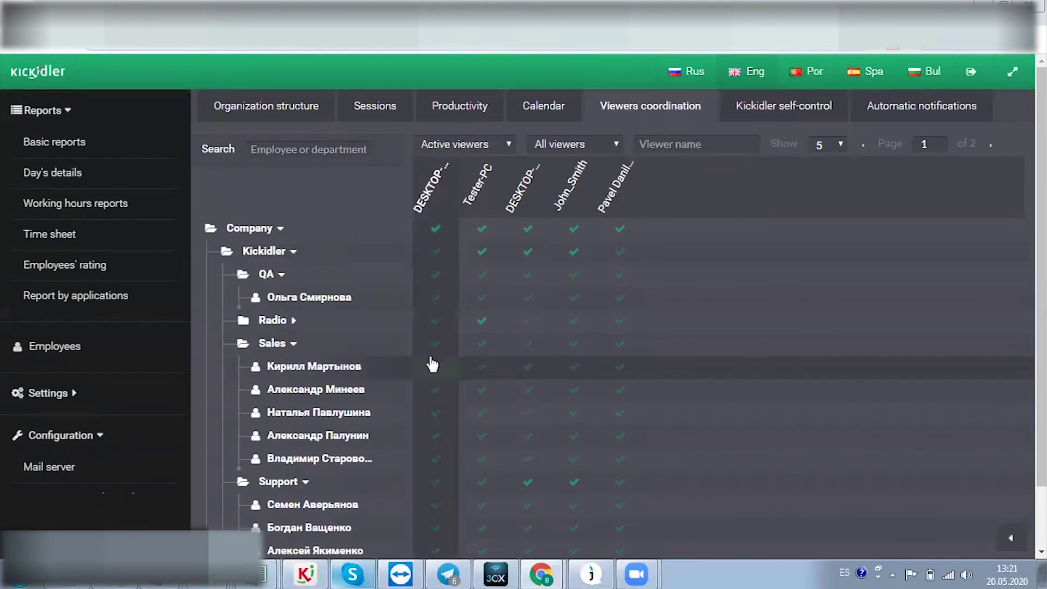
pyautogui.click(437, 367)
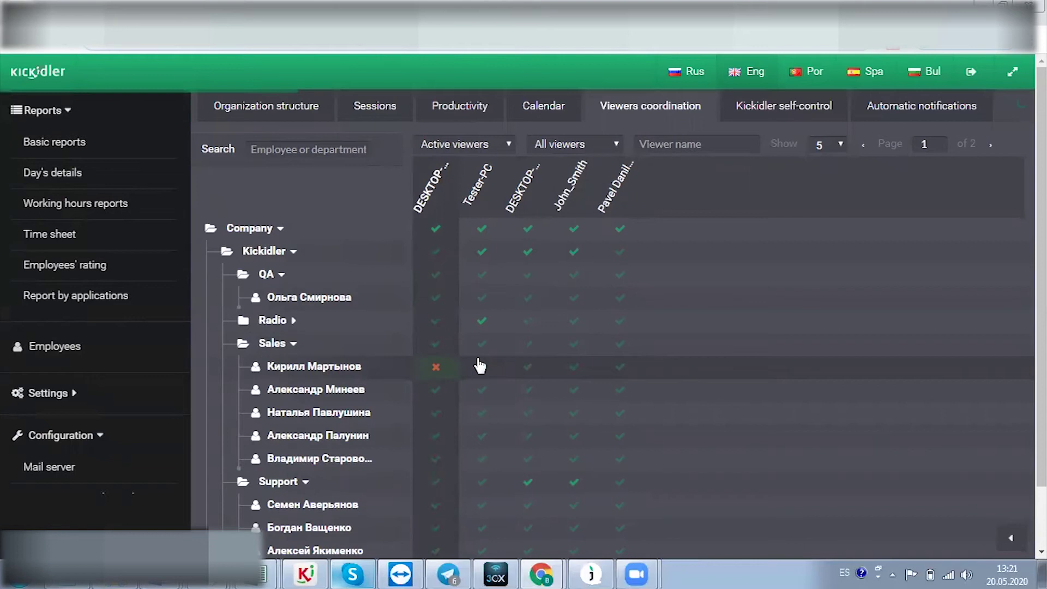
pyautogui.click(437, 371)
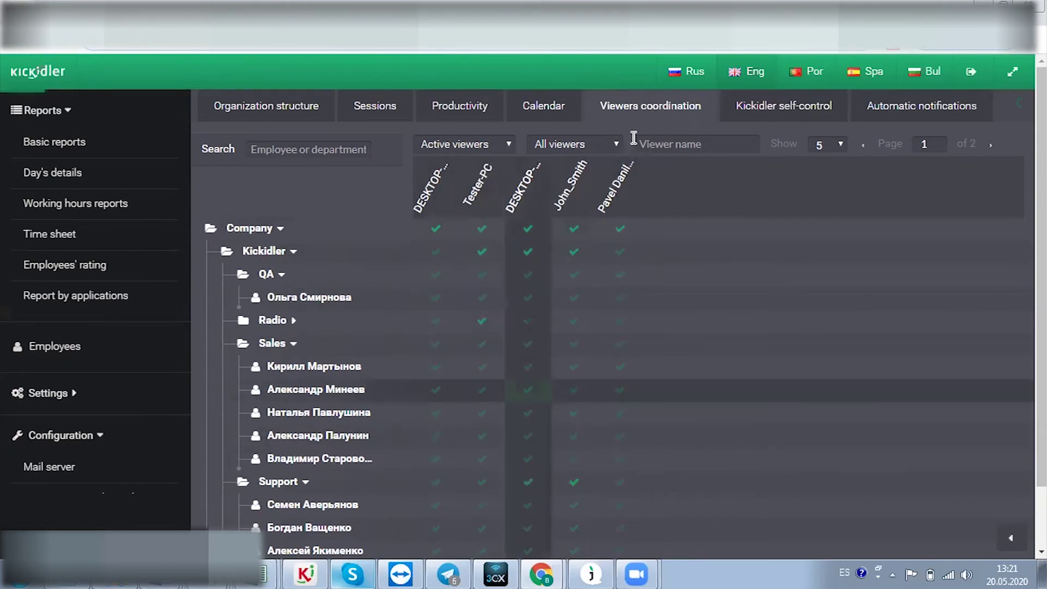
# View the Kickidler self-control settings of the selected Sales employee and the self-control interface from the system tray
pyautogui.click(769, 109)
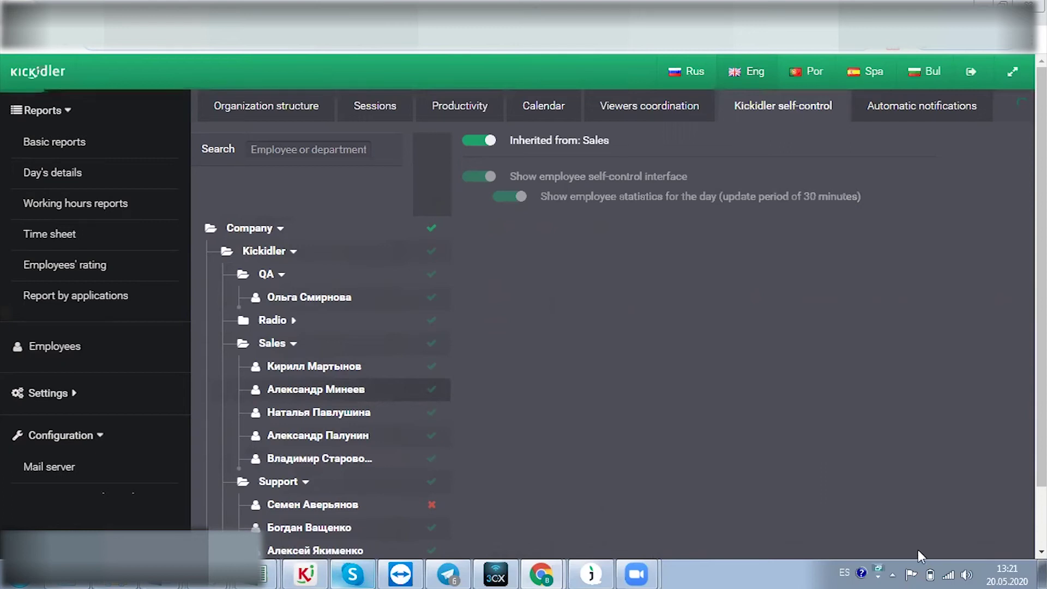
pyautogui.click(893, 574)
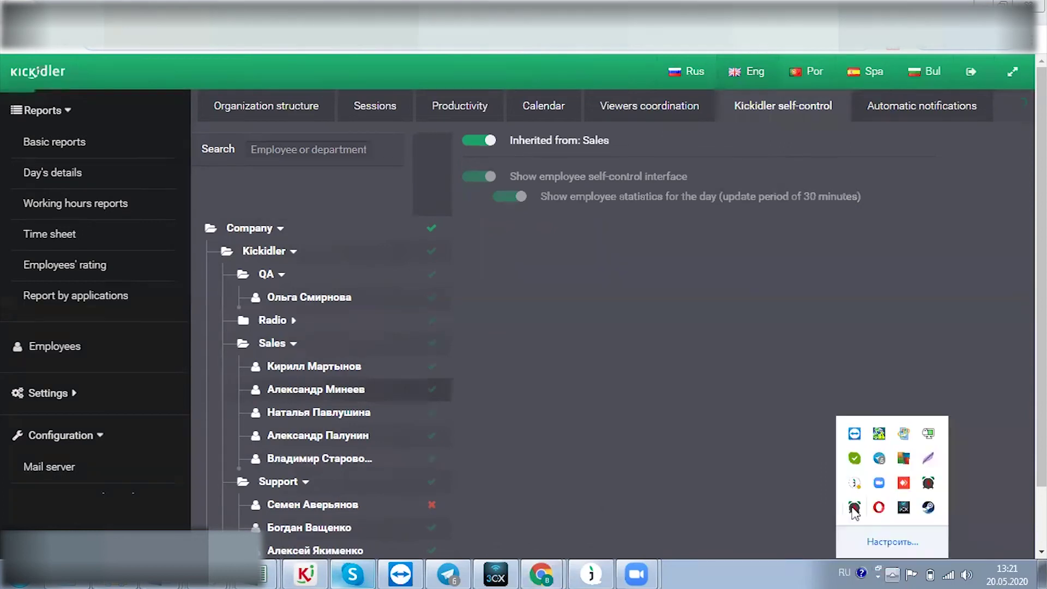
pyautogui.click(929, 484)
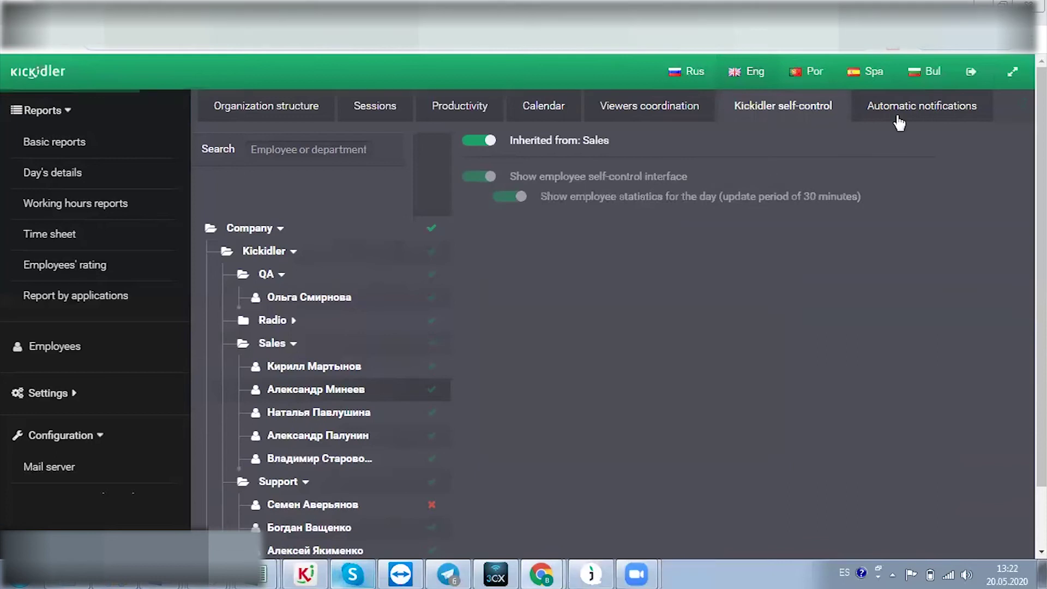
# Look through the list of automatic notifications for the selected Sales employee
pyautogui.click(903, 117)
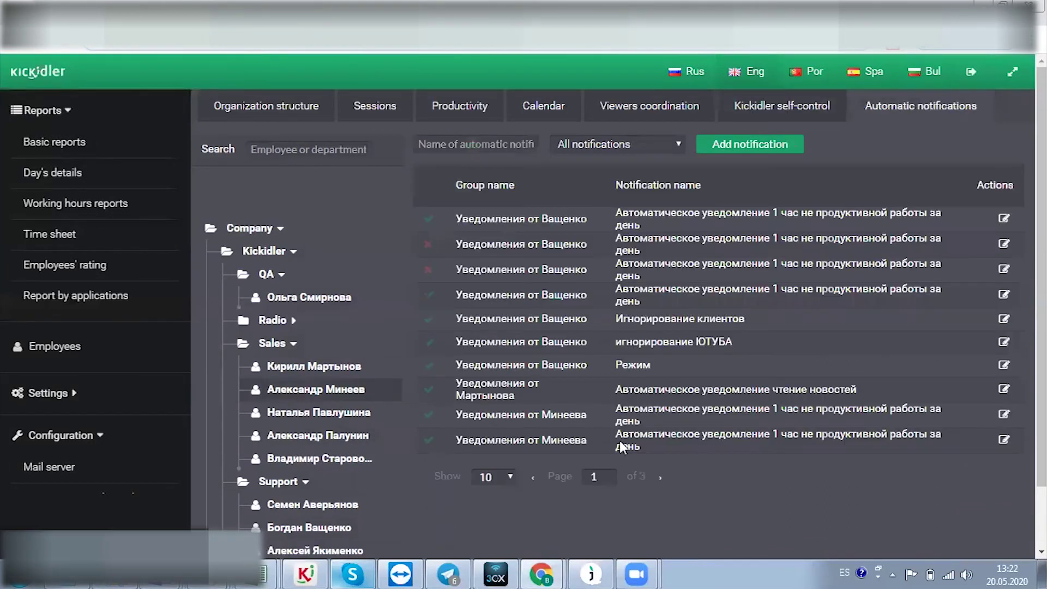
pyautogui.scroll(-1, 496, 299)
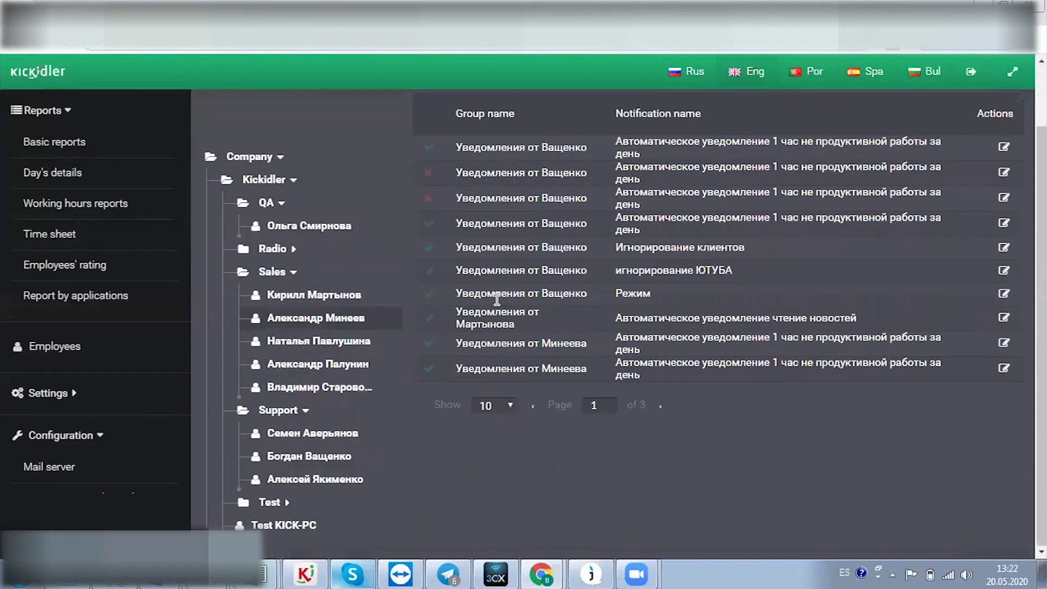
pyautogui.scroll(1, 496, 299)
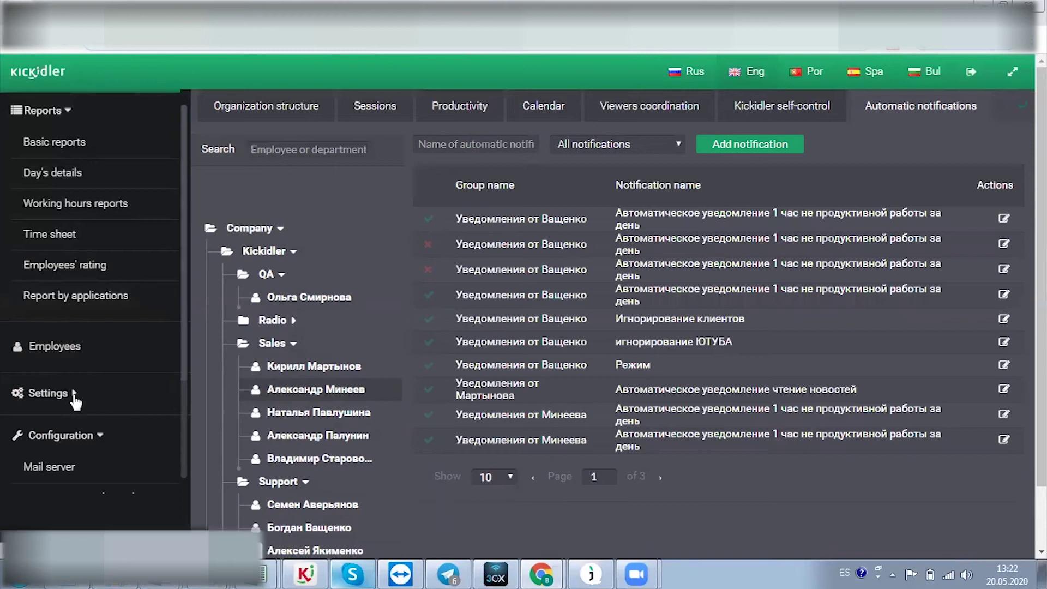
# Open the "Работает в AnyDesk" violation filter in the Violations and notifications settings
pyautogui.click(48, 393)
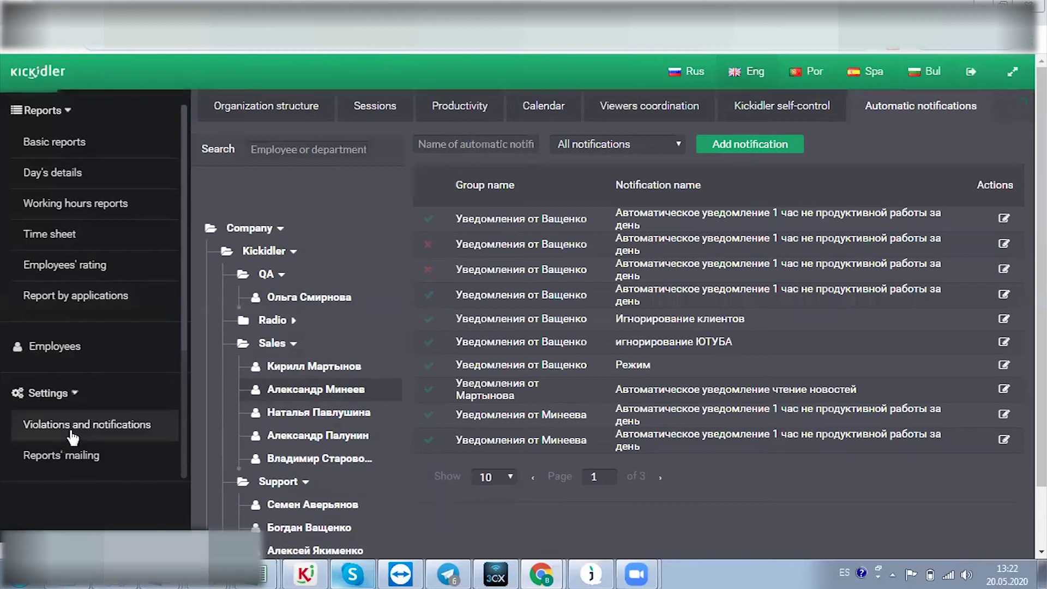
pyautogui.click(73, 435)
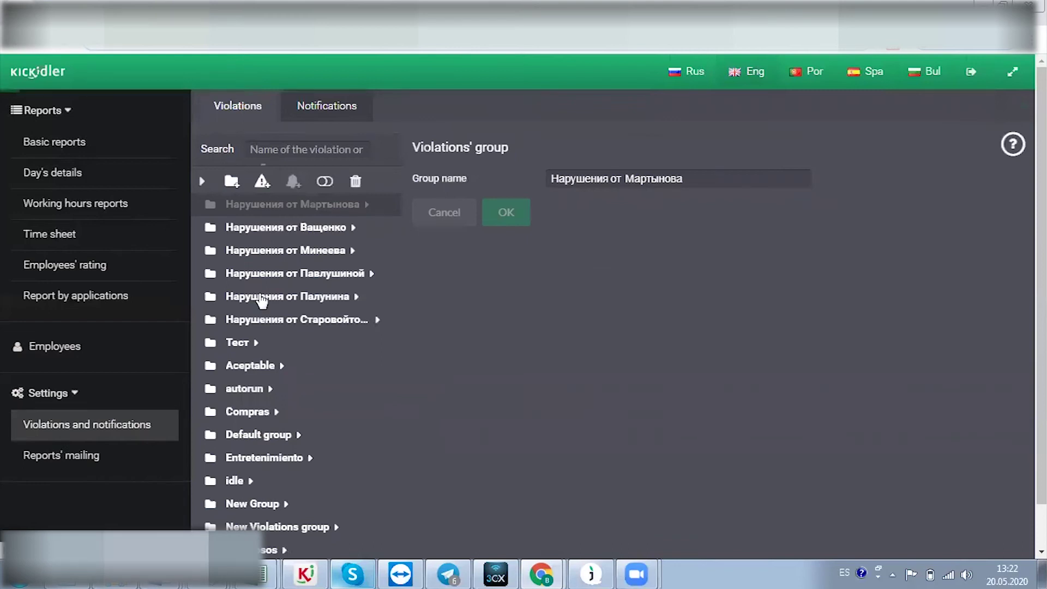
pyautogui.click(263, 296)
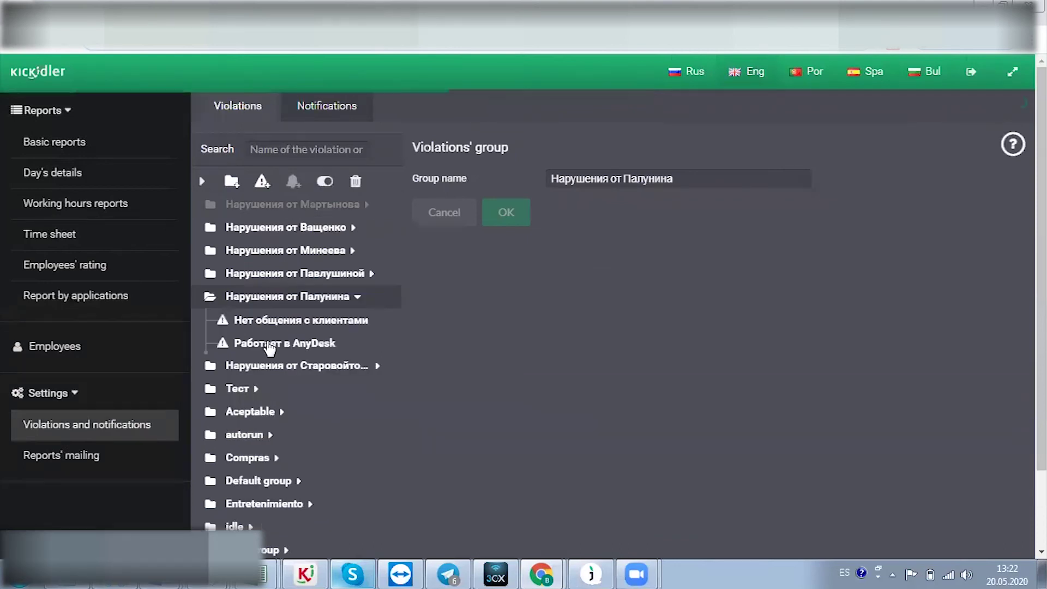
pyautogui.click(279, 347)
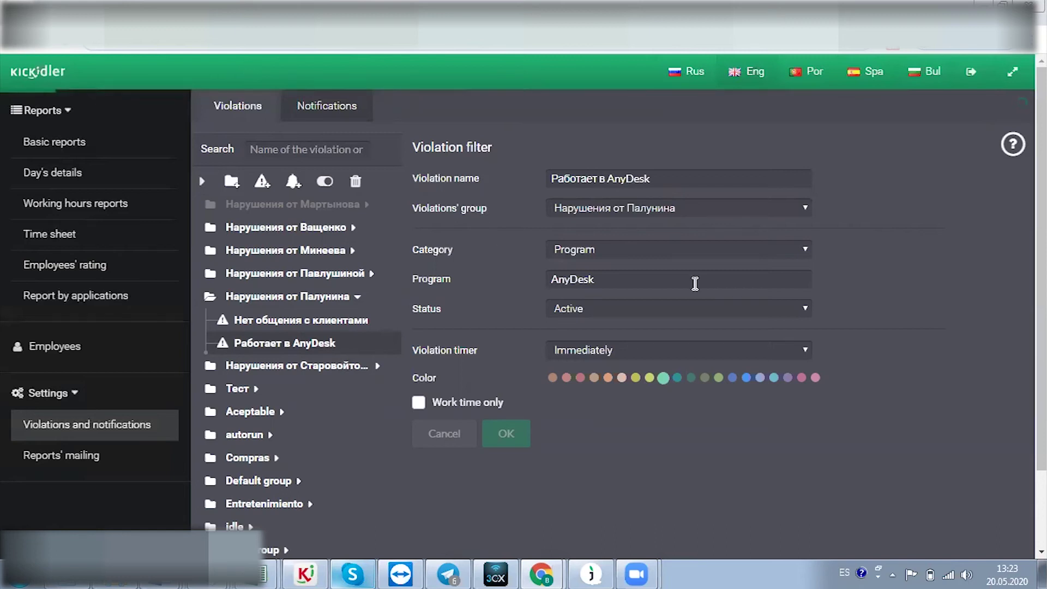
# Examine the Program field and the Active and Not active status options of the AnyDesk violation filter
pyautogui.click(608, 279)
pyautogui.click(594, 310)
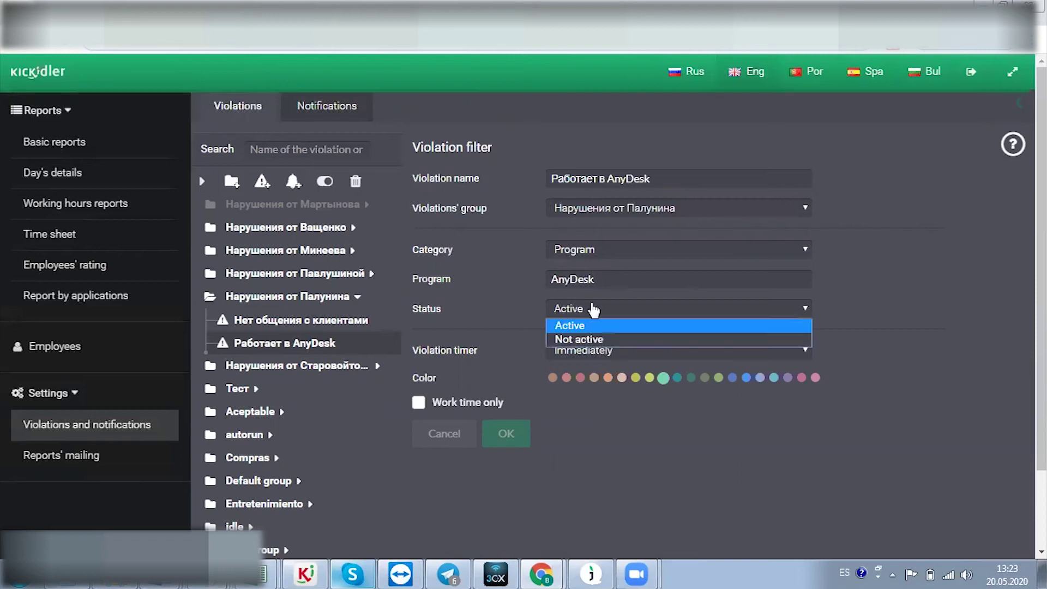
pyautogui.click(594, 314)
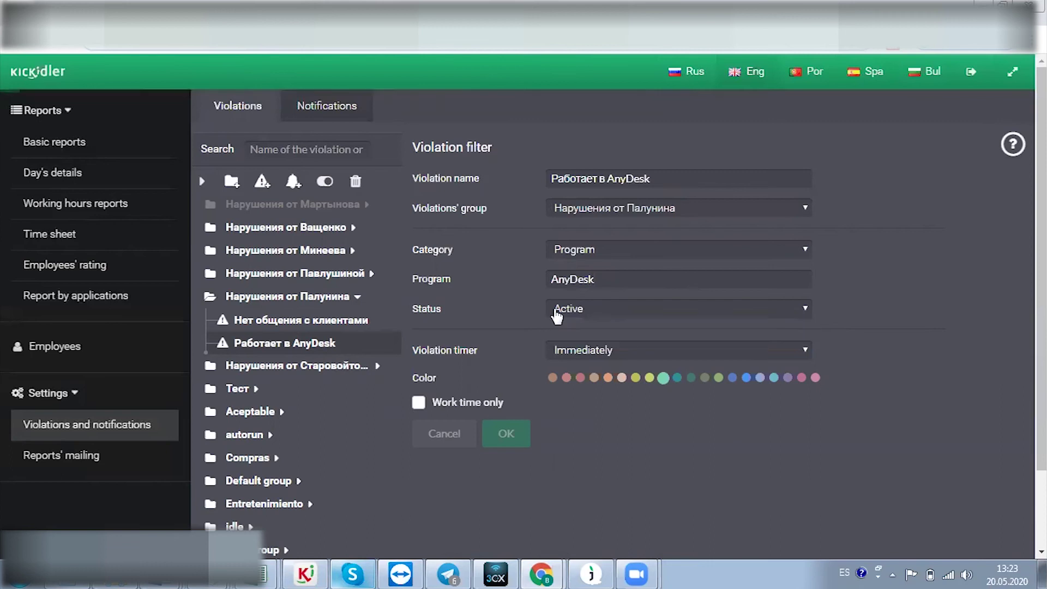
pyautogui.click(597, 280)
pyautogui.click(584, 318)
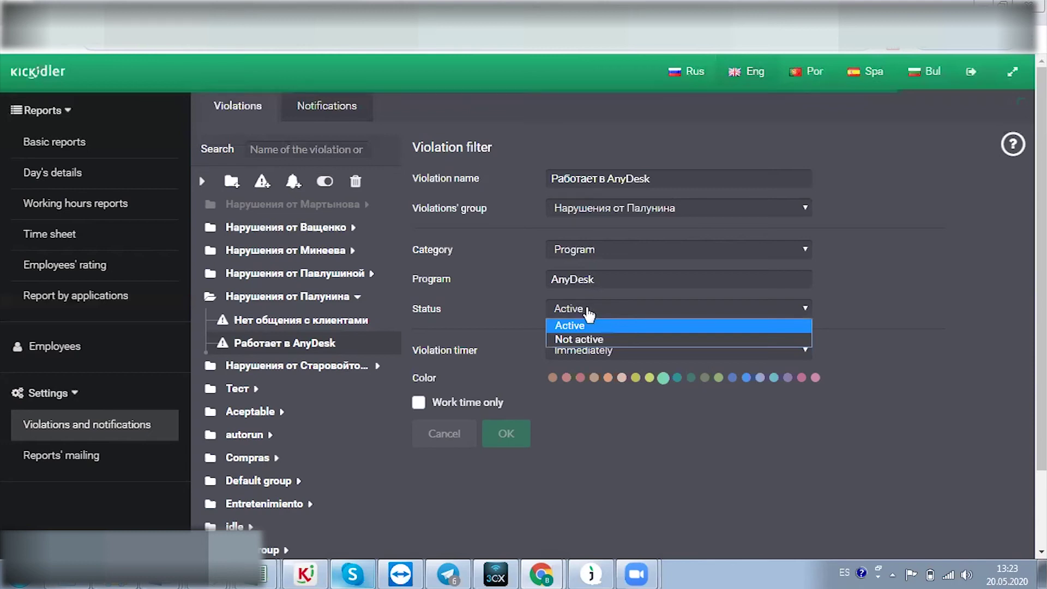
pyautogui.click(589, 314)
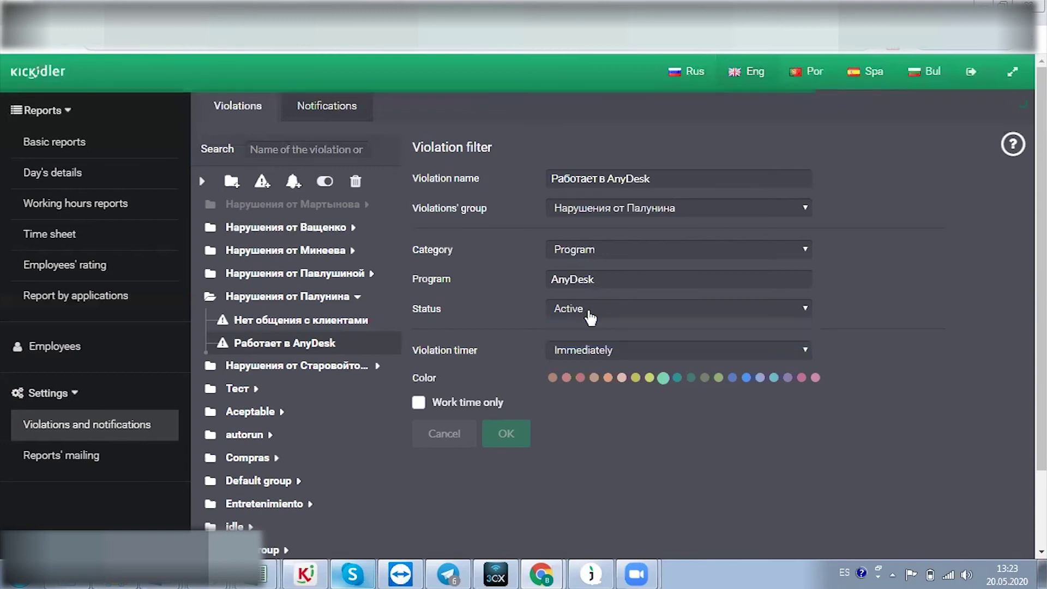
pyautogui.click(586, 310)
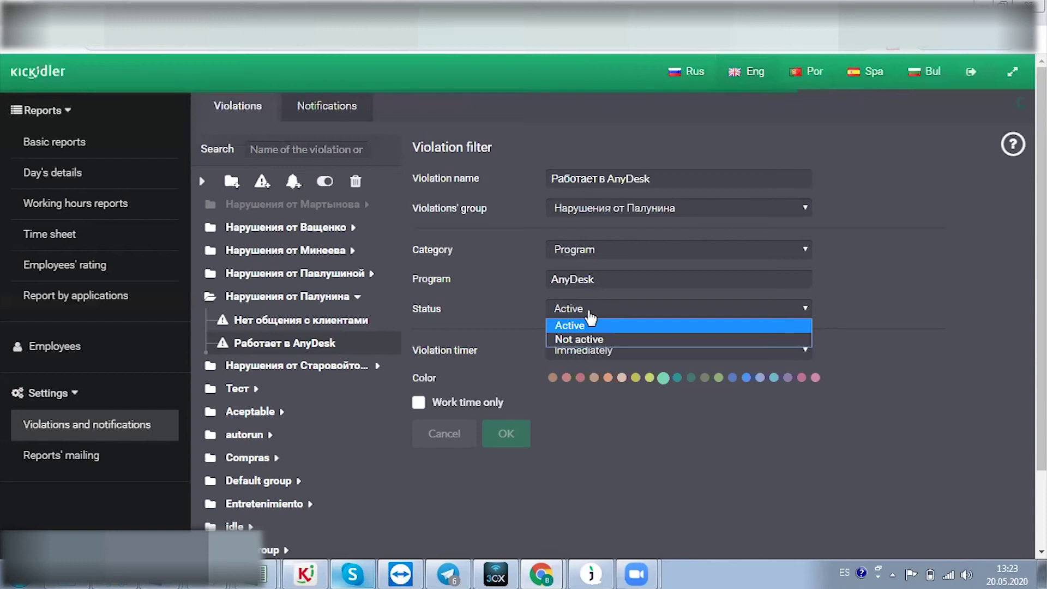
pyautogui.click(533, 317)
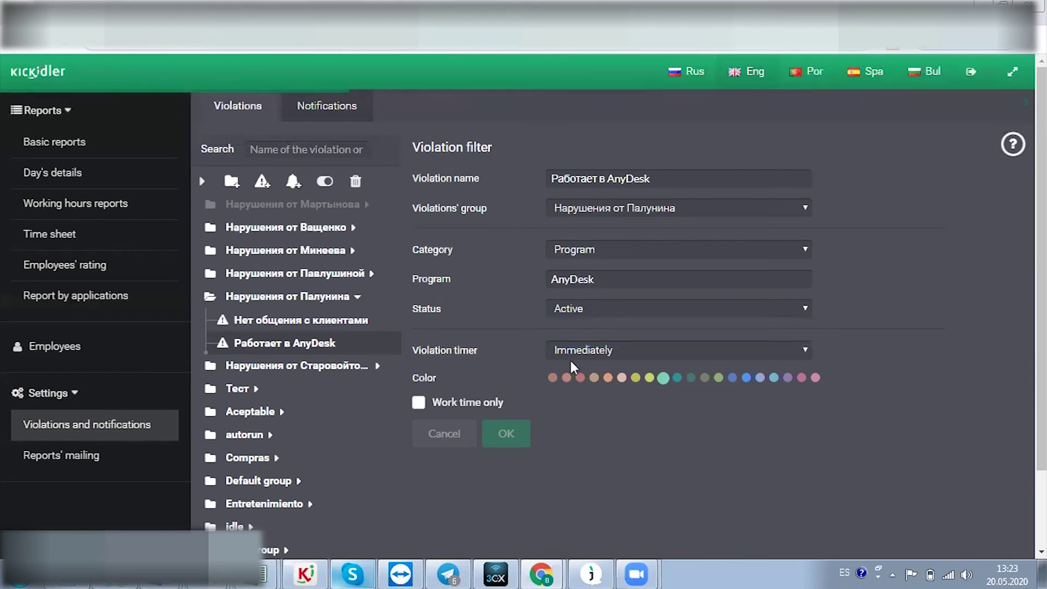
# Examine the violation timer options and the Work time only setting of the AnyDesk violation filter
pyautogui.click(632, 354)
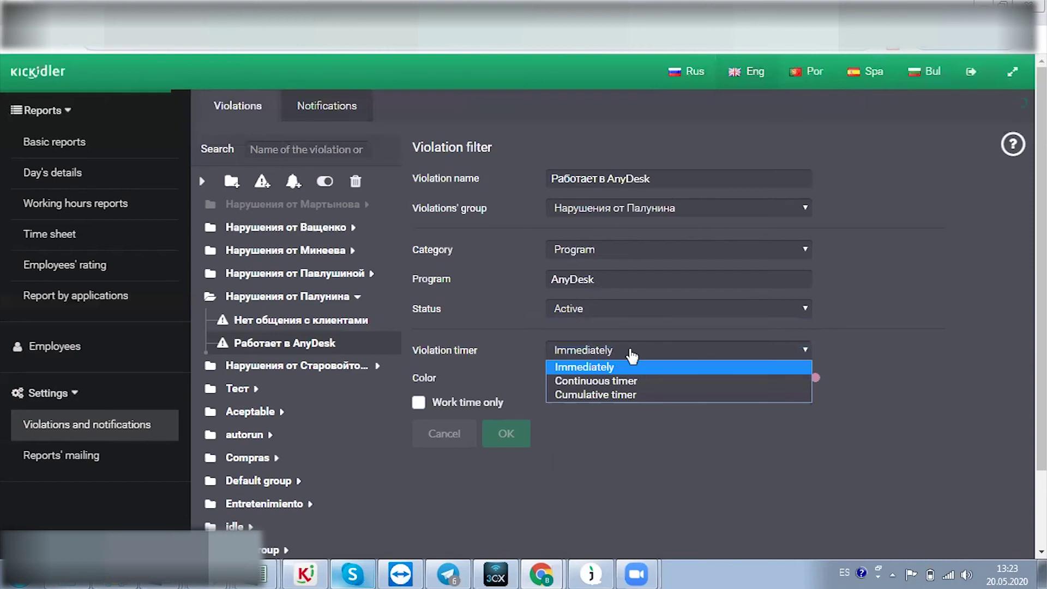
pyautogui.click(632, 355)
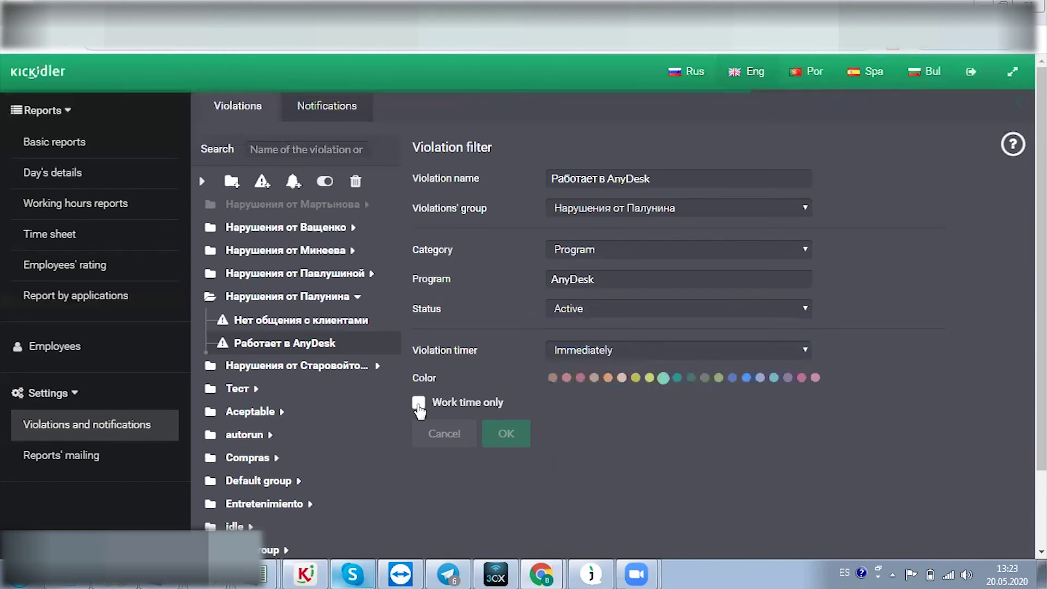
pyautogui.click(418, 406)
pyautogui.click(506, 433)
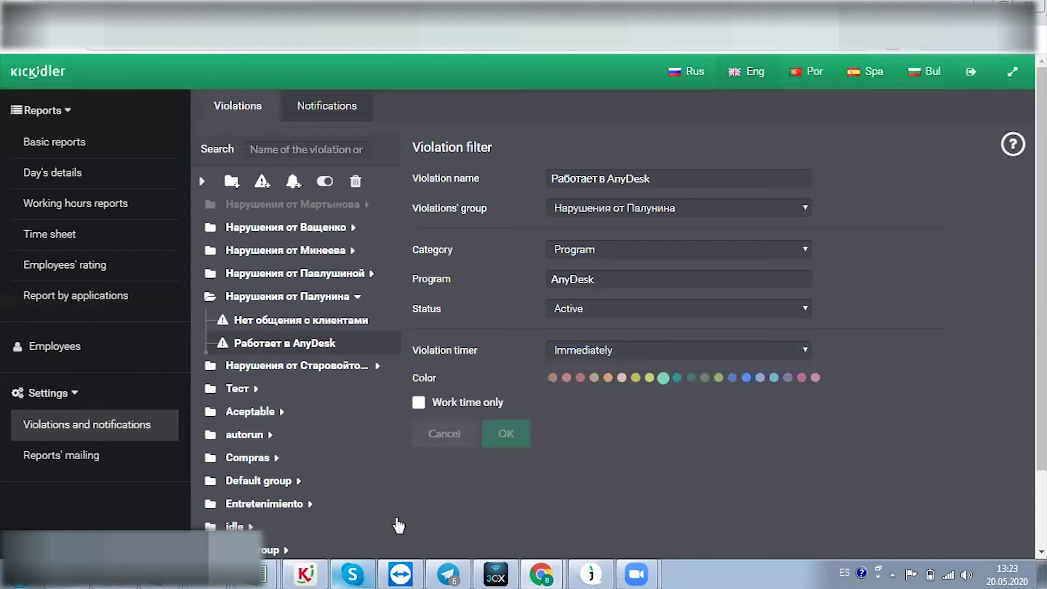
pyautogui.hotkey('alt', 'Tab')
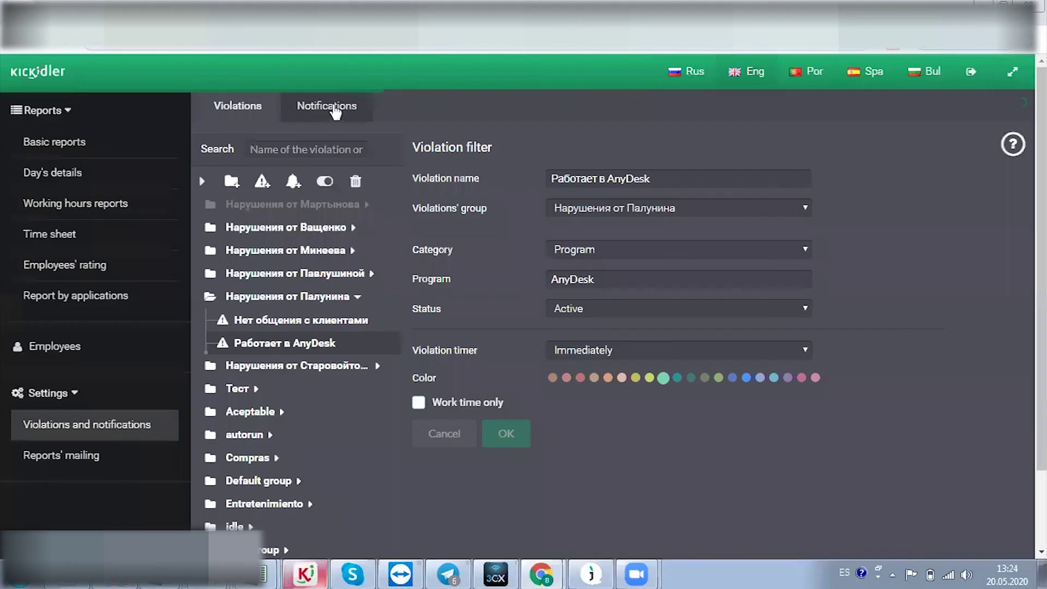
# Open the automatic notification "Непродуктивно работали в течение 1 часа" in the notification groups
pyautogui.click(327, 105)
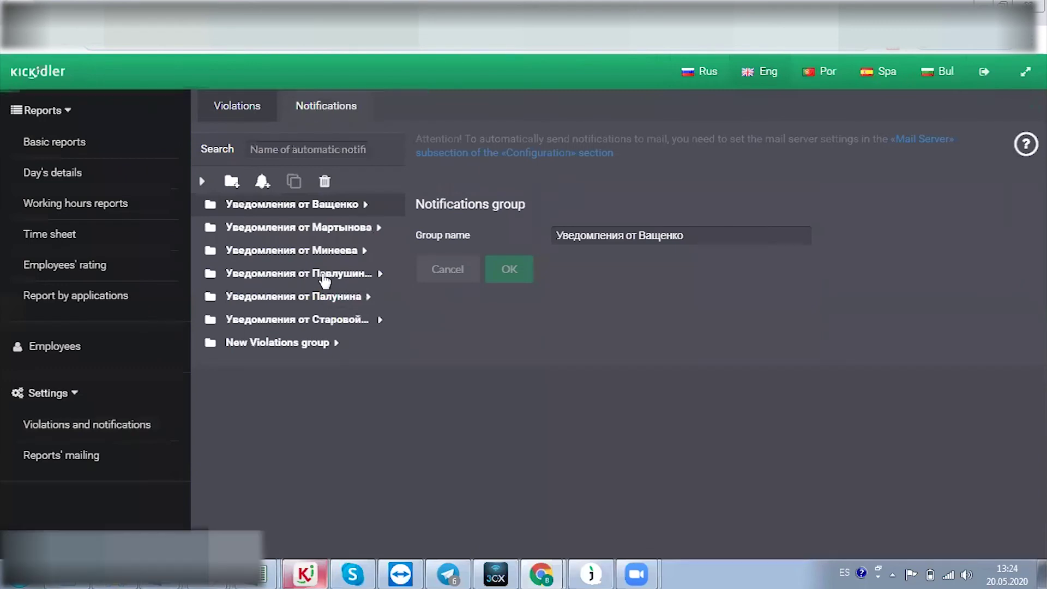
pyautogui.click(325, 277)
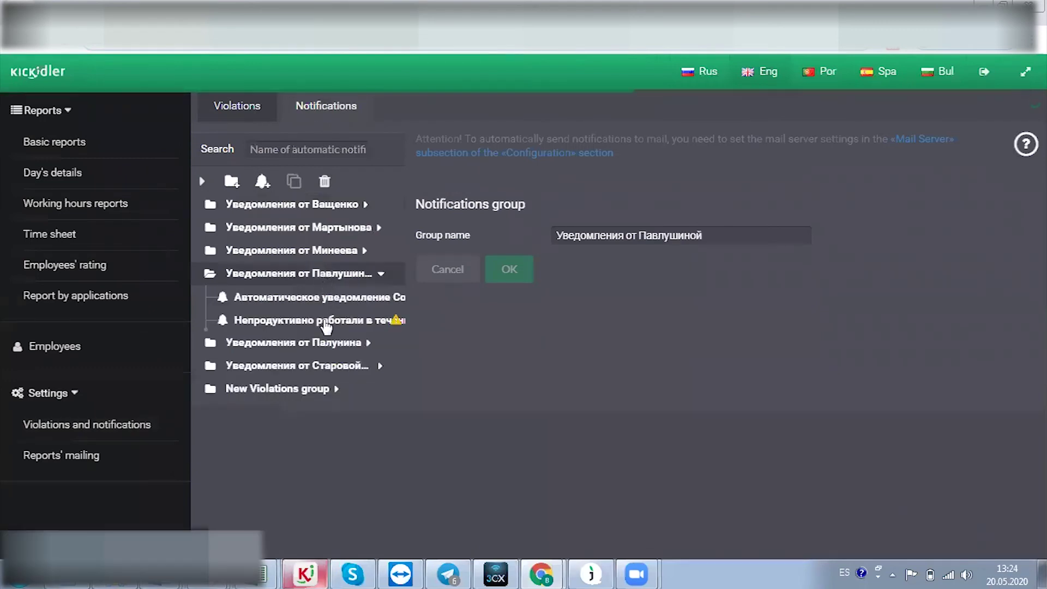
pyautogui.click(325, 323)
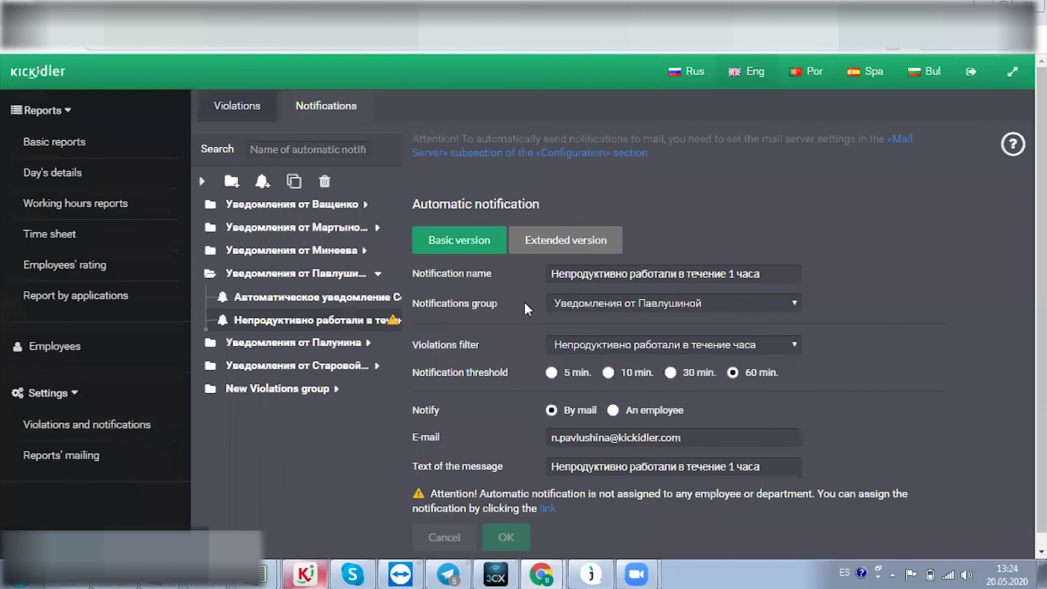
# Try notifying an employee in this automatic notification and switch the notify method back to By mail
pyautogui.scroll(-1, 527, 307)
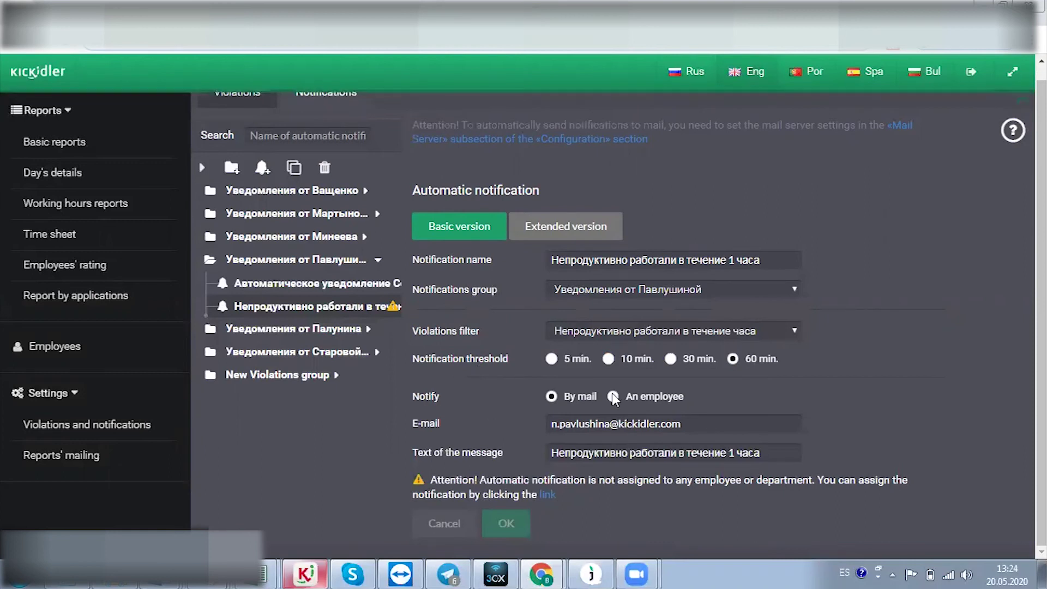
pyautogui.click(618, 397)
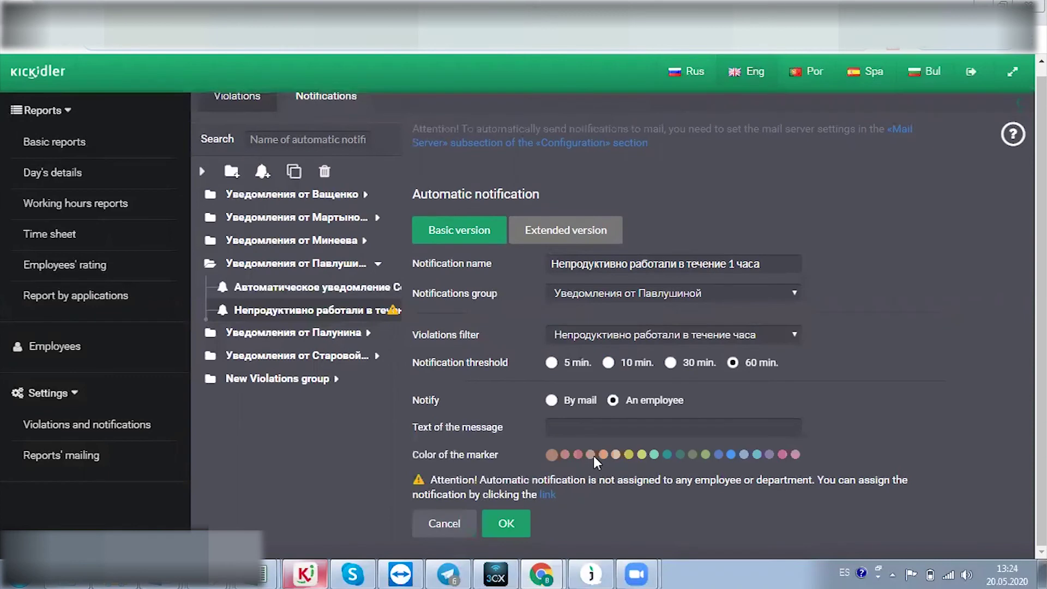
pyautogui.click(551, 400)
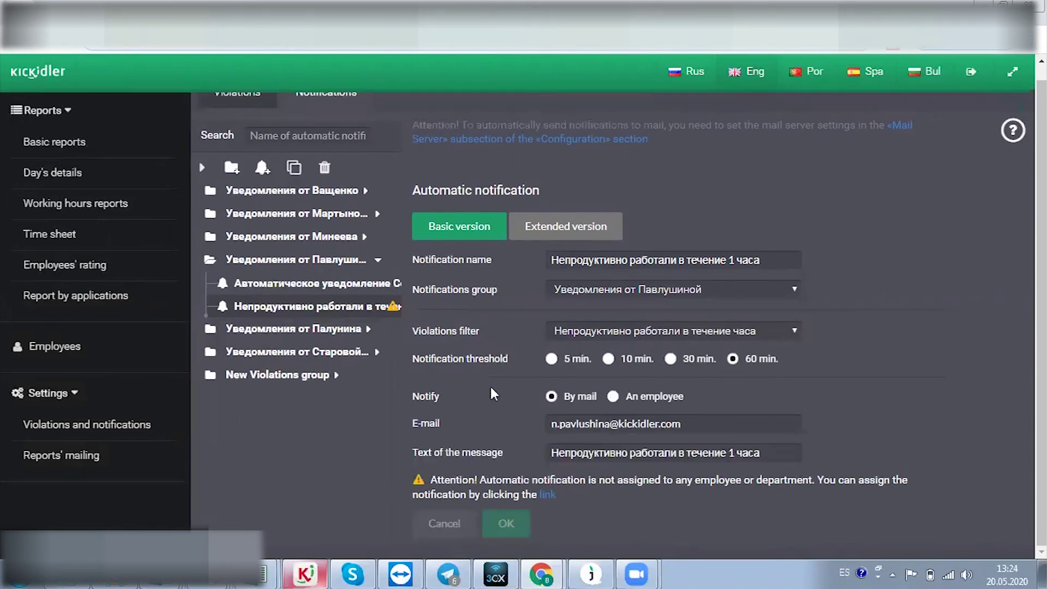
pyautogui.scroll(1, 491, 388)
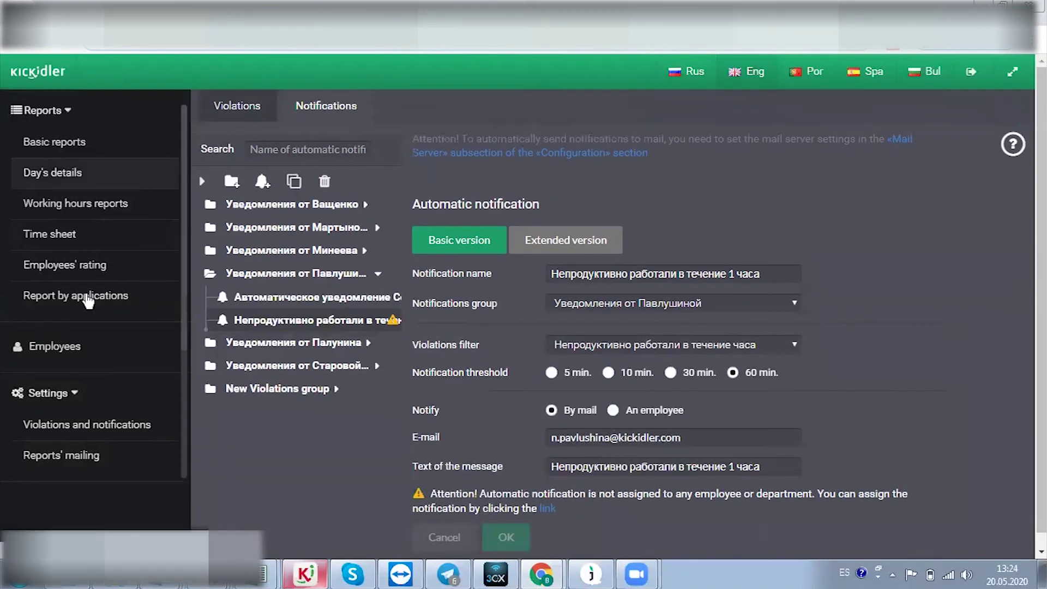
# Generate the Day's details report for the whole company with the period set to Week, 05/18/2020 - 05/20/2020
pyautogui.click(69, 142)
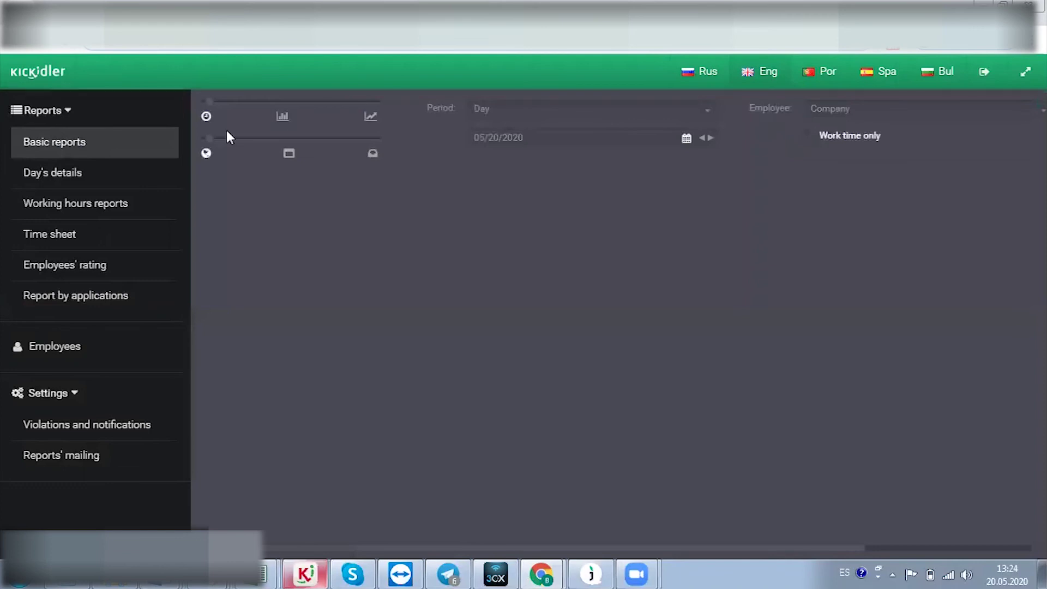
pyautogui.click(75, 174)
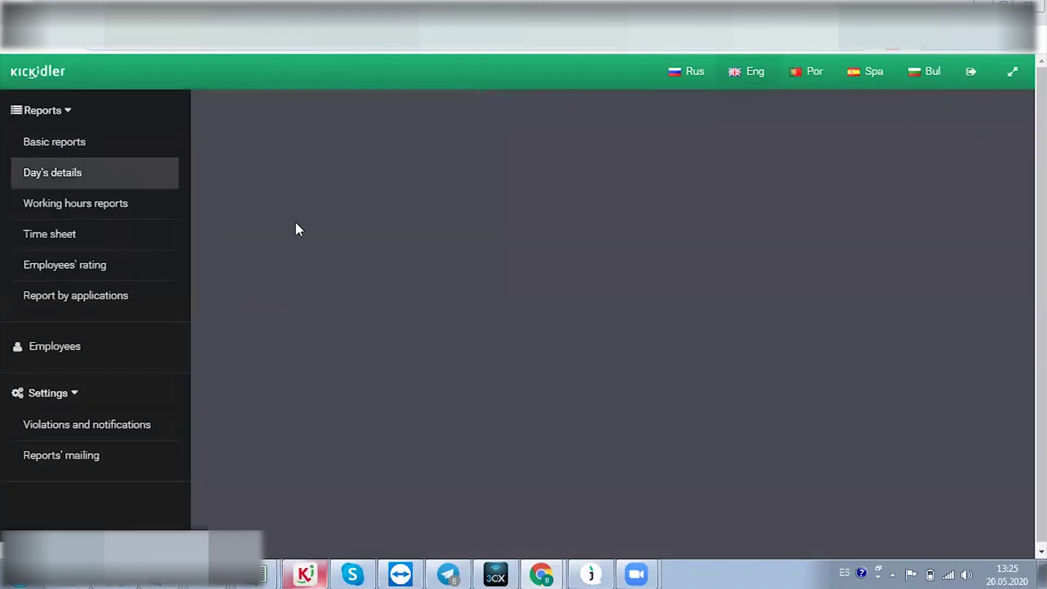
pyautogui.click(57, 175)
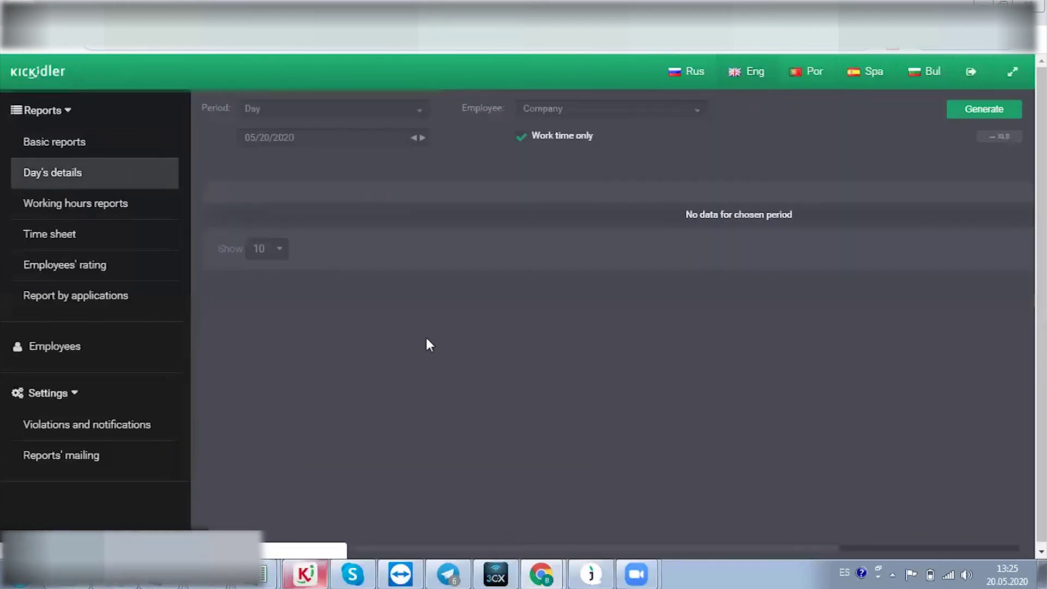
pyautogui.click(278, 110)
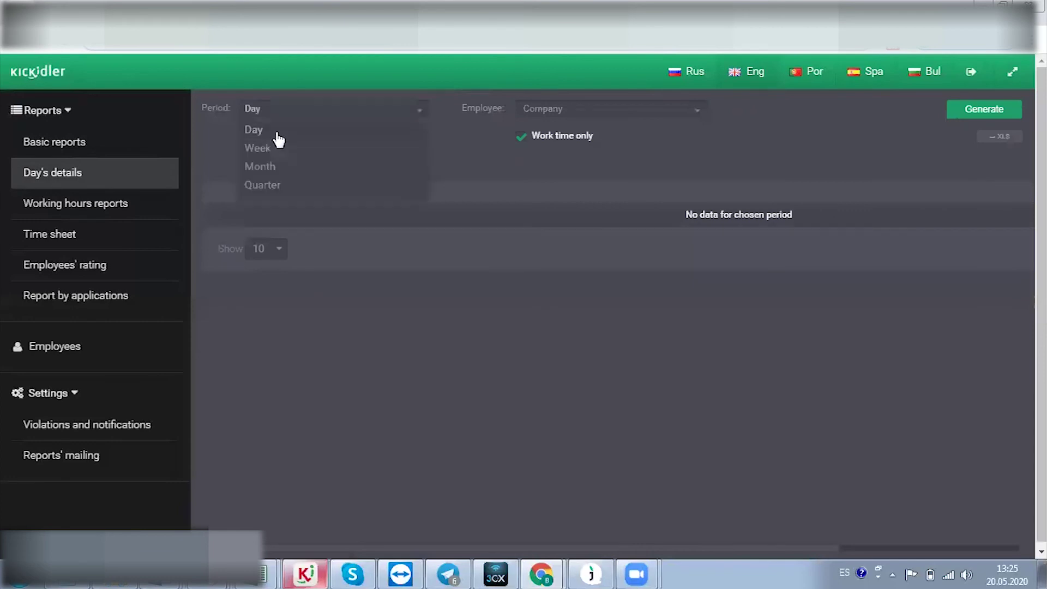
pyautogui.click(402, 143)
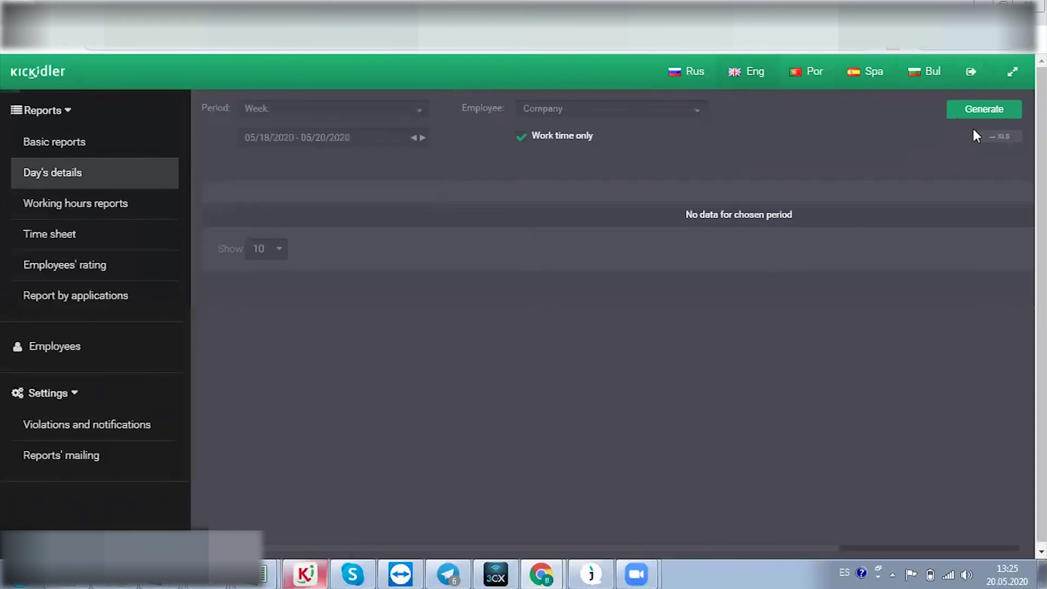
pyautogui.click(980, 112)
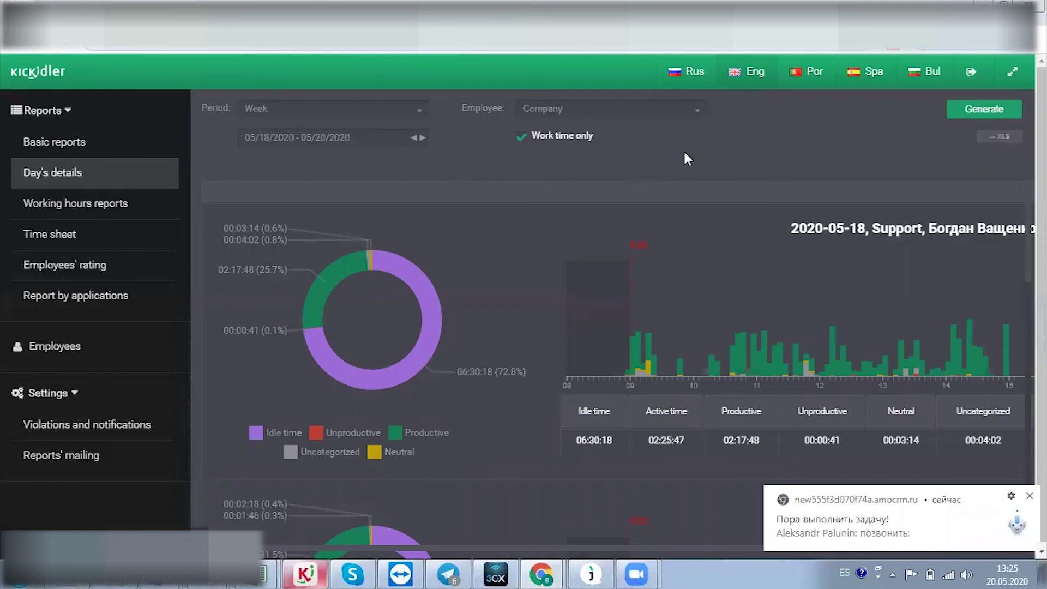
# Examine the activity charts and time breakdowns per employee and day in the generated Day's details report
pyautogui.scroll(-1, 476, 325)
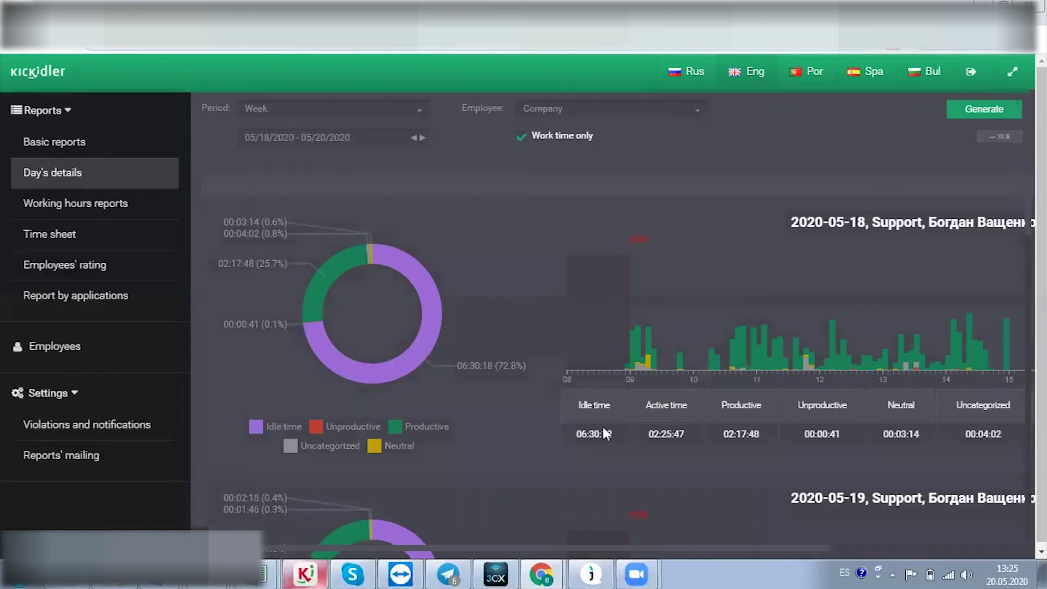
pyautogui.scroll(-4, 603, 427)
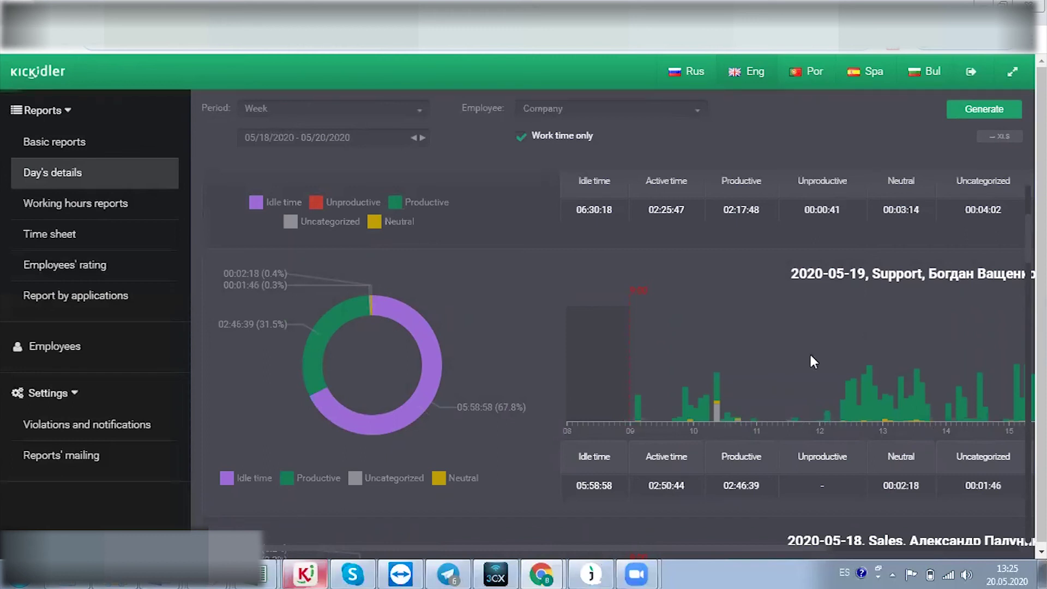
pyautogui.scroll(-4, 809, 352)
pyautogui.scroll(-5, 702, 390)
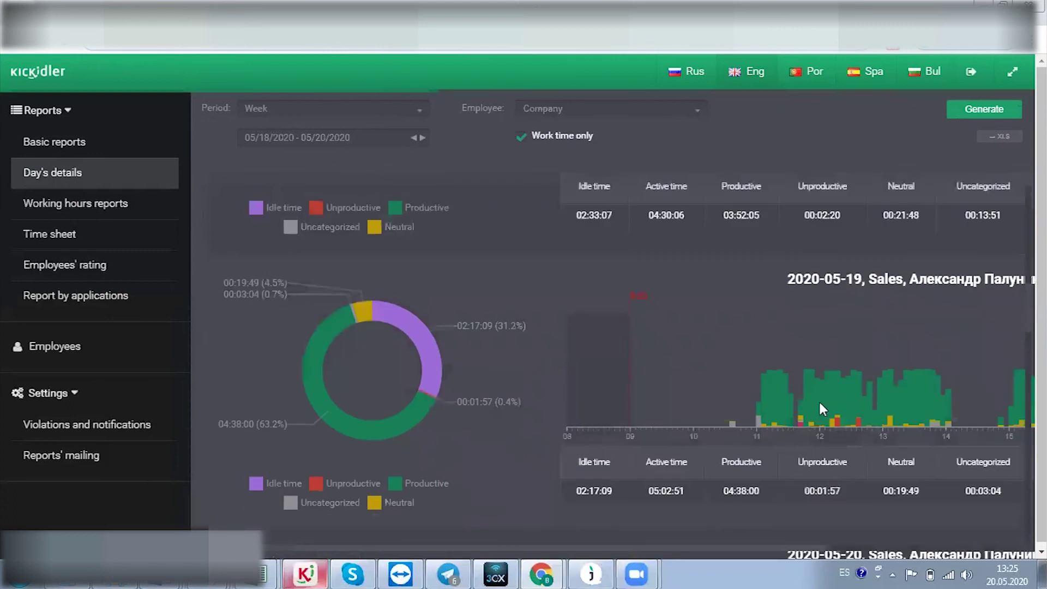
pyautogui.scroll(-2, 852, 354)
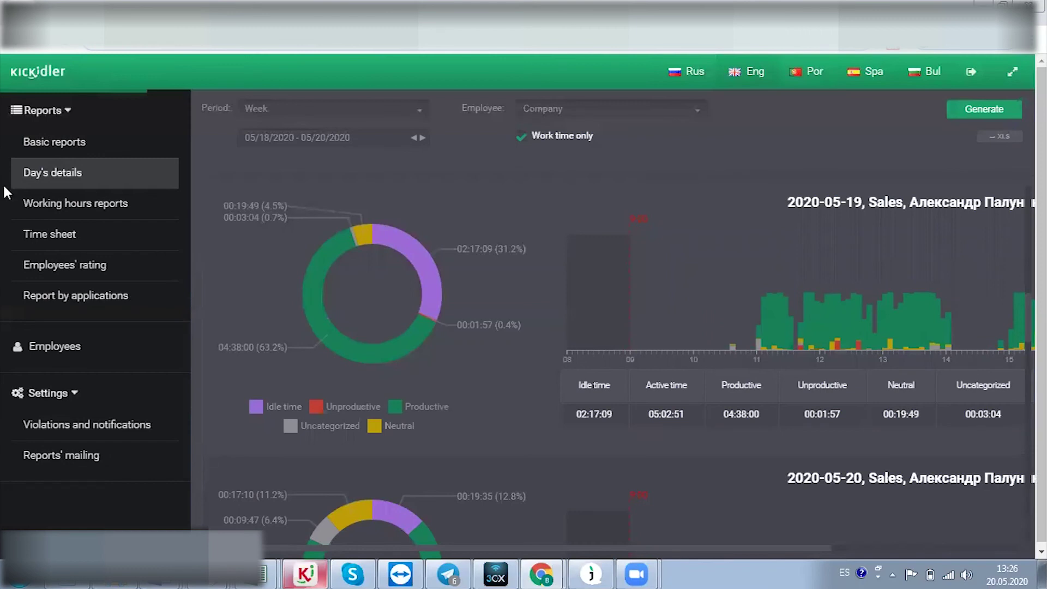
pyautogui.scroll(8, 36, 206)
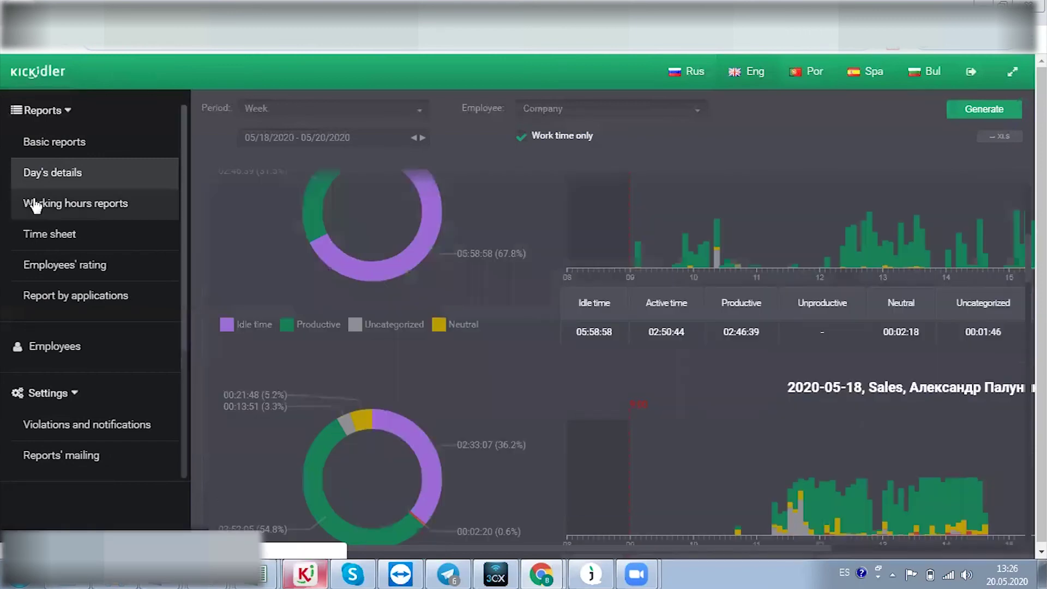
# Generate the company's Working hours report for 05/20/2020 and again for 05/19/2020, and review all its columns
pyautogui.click(34, 207)
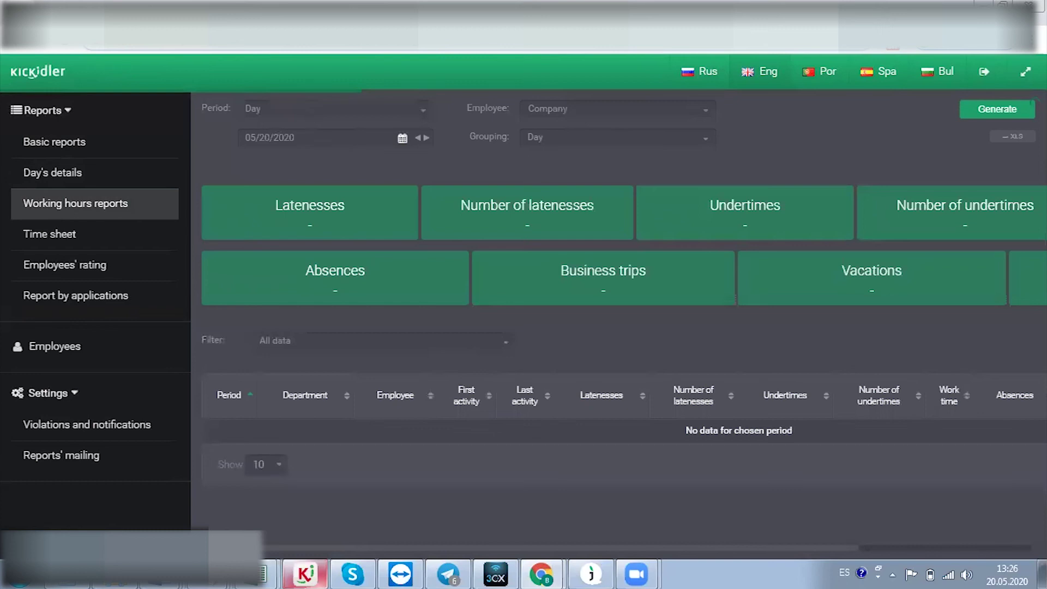
pyautogui.click(980, 114)
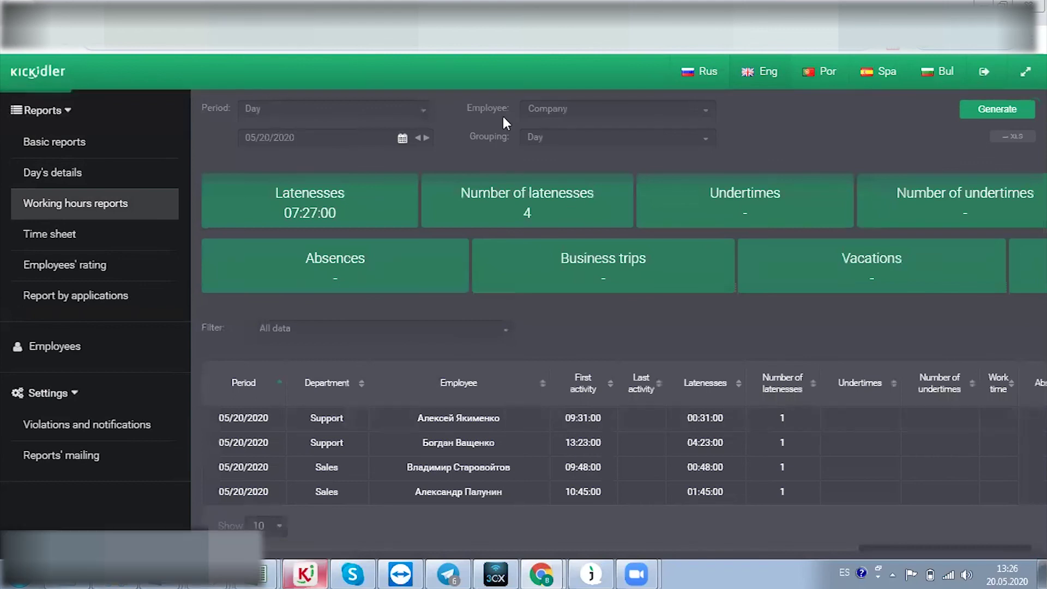
pyautogui.click(419, 139)
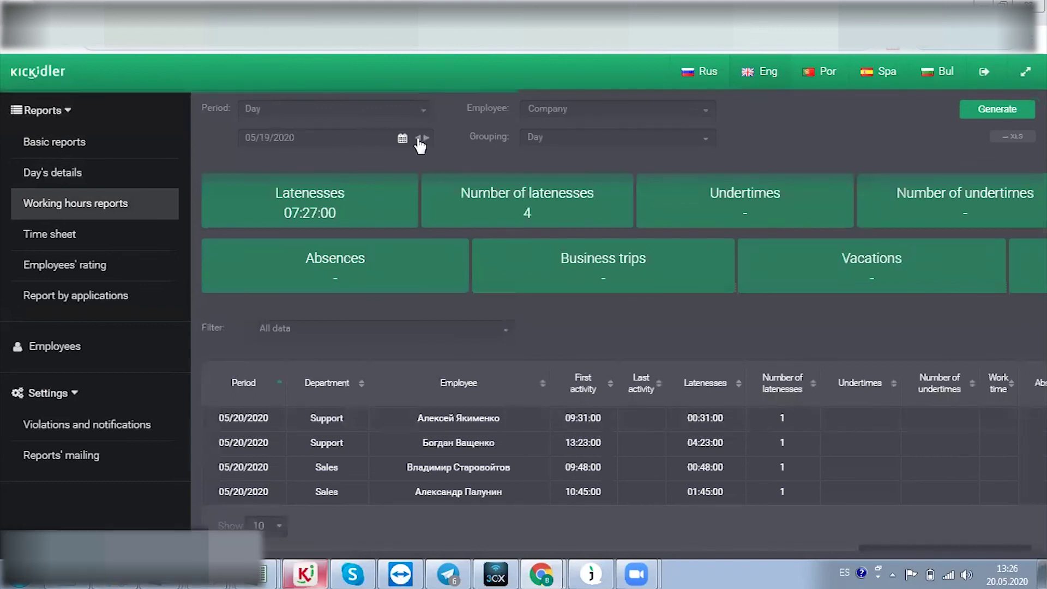
pyautogui.click(983, 112)
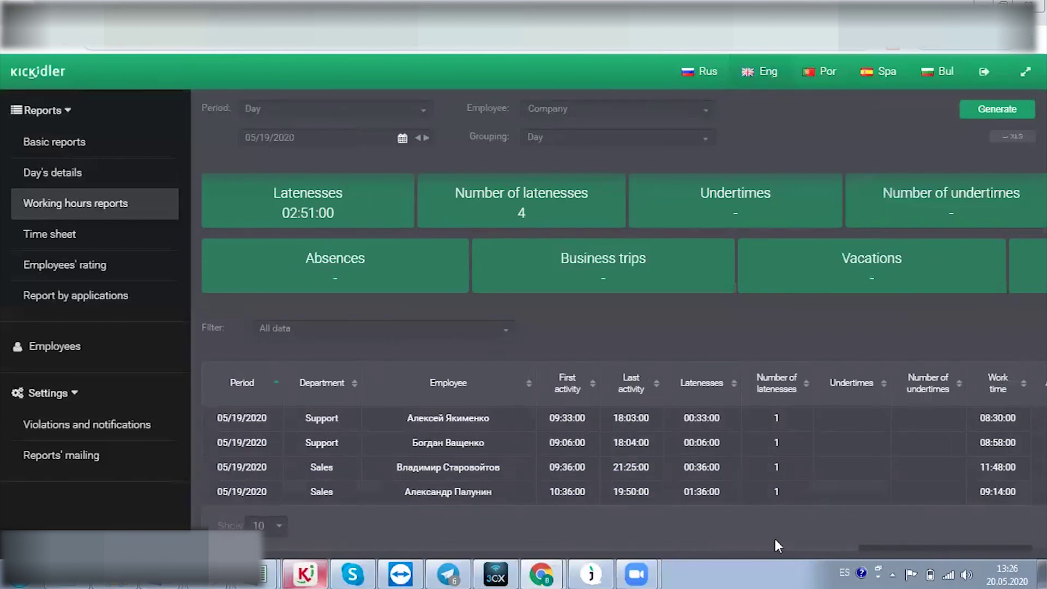
pyautogui.hscroll(5, 973, 555)
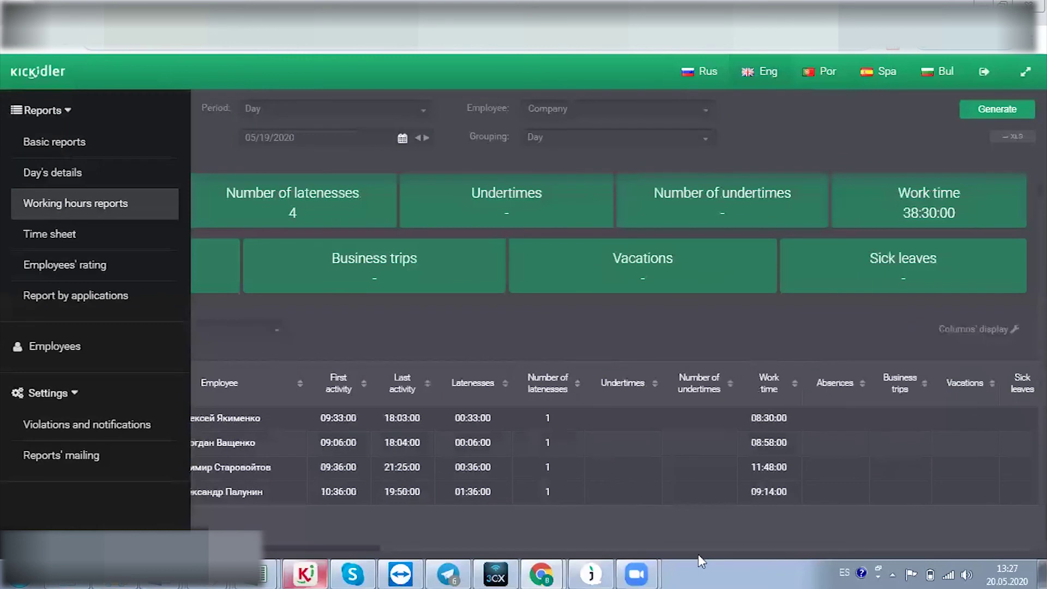
pyautogui.hscroll(-5, 453, 529)
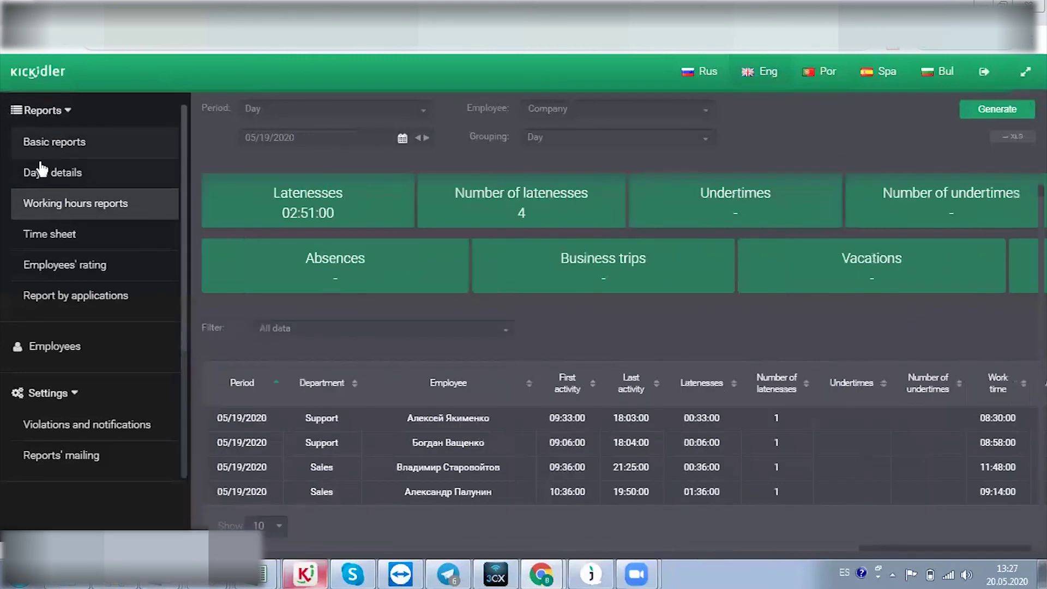
# Generate the Time sheet for the whole company for the week 05/18/2020 - 05/20/2020
pyautogui.click(72, 248)
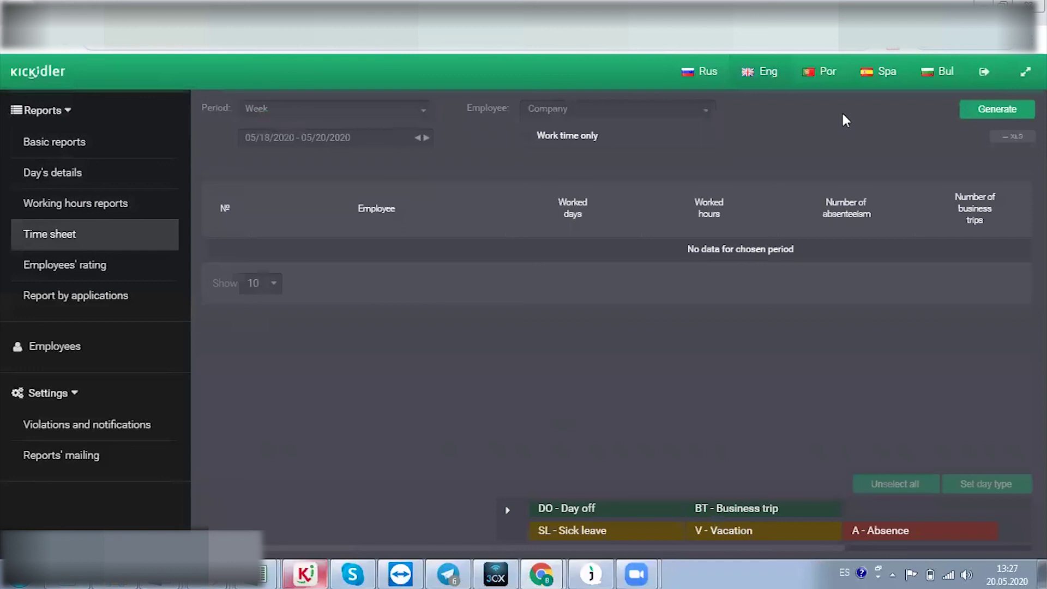
pyautogui.click(964, 111)
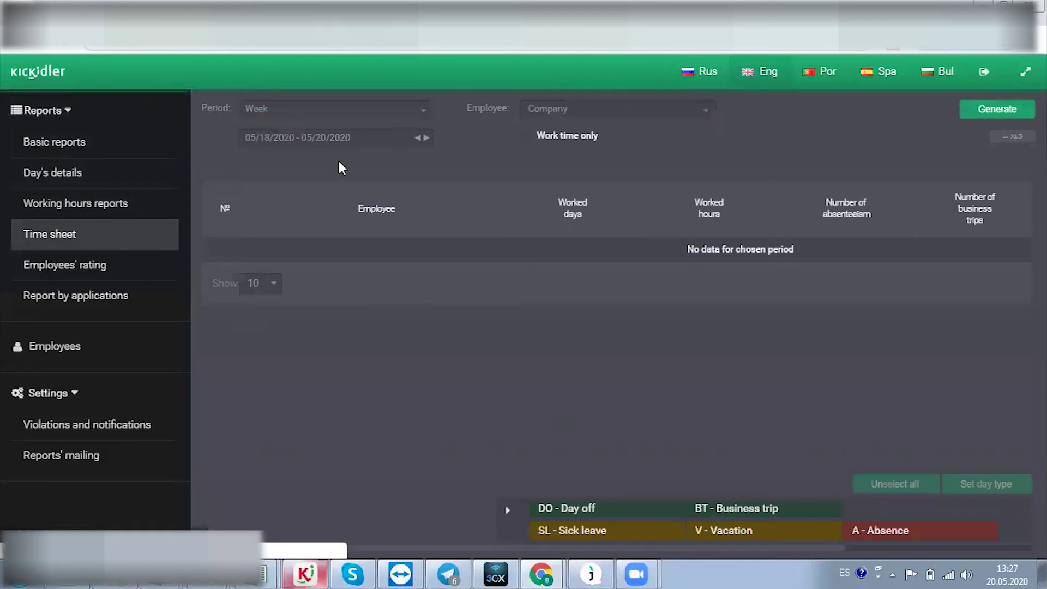
pyautogui.click(29, 239)
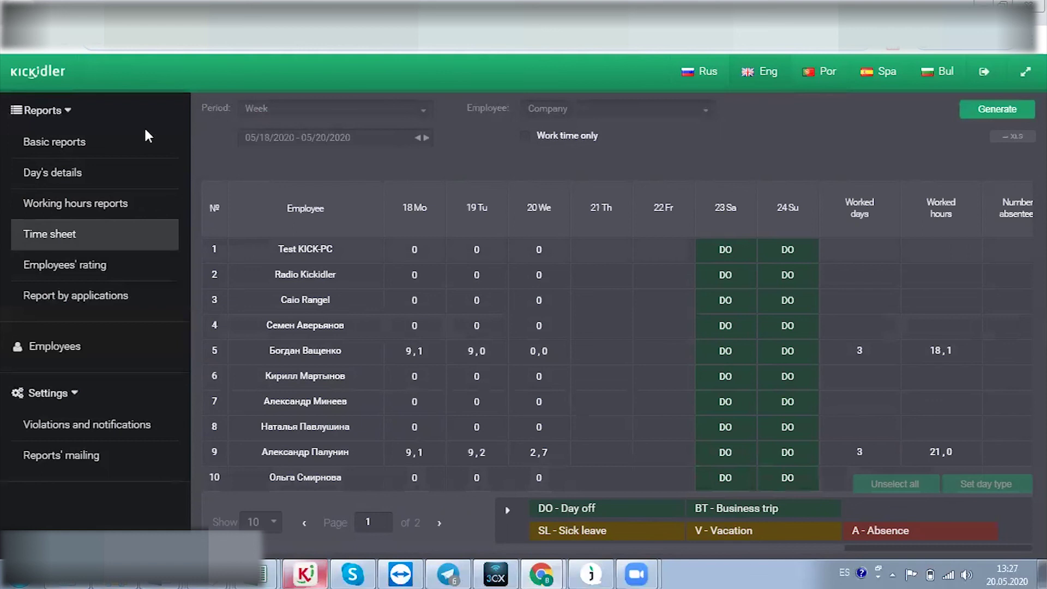
# Generate the Employees' rating by productive activity for the Sales department over the month 05/01/2020 - 05/20/2020, and review the rating criteria
pyautogui.click(69, 278)
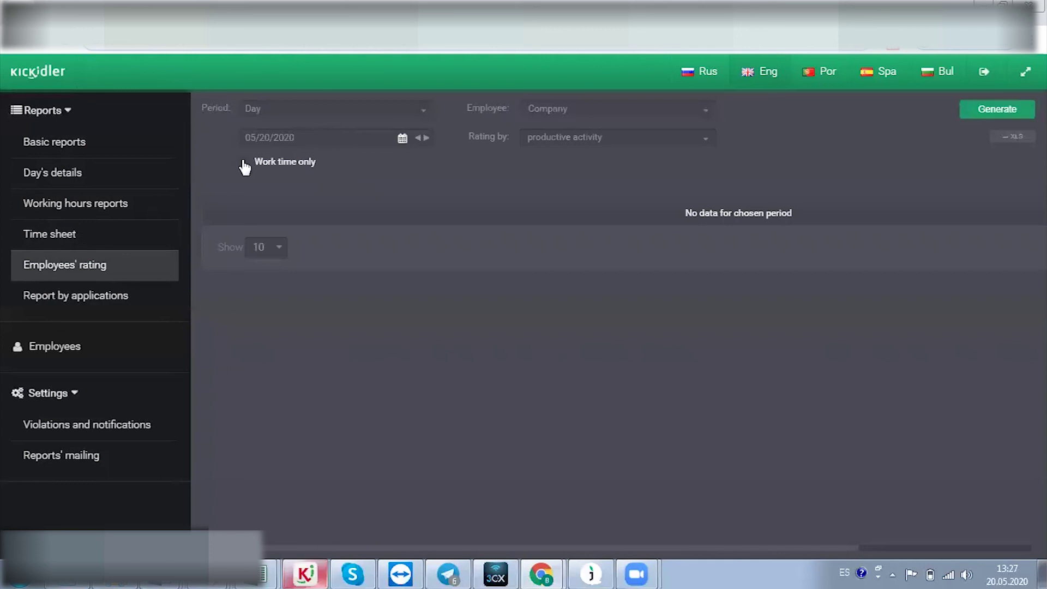
pyautogui.click(424, 111)
pyautogui.click(276, 170)
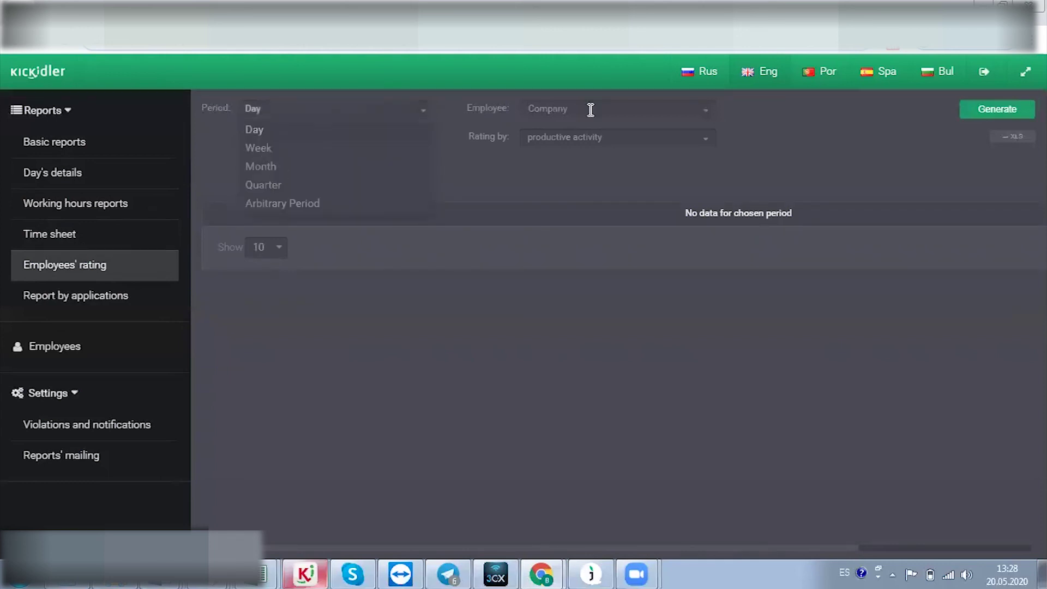
pyautogui.click(589, 109)
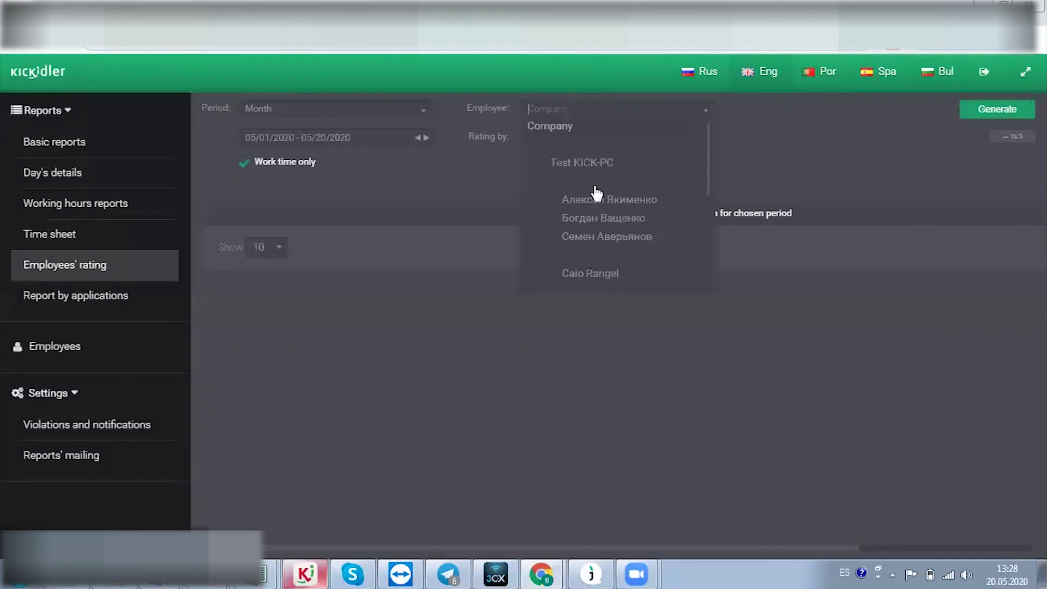
pyautogui.scroll(-3, 598, 192)
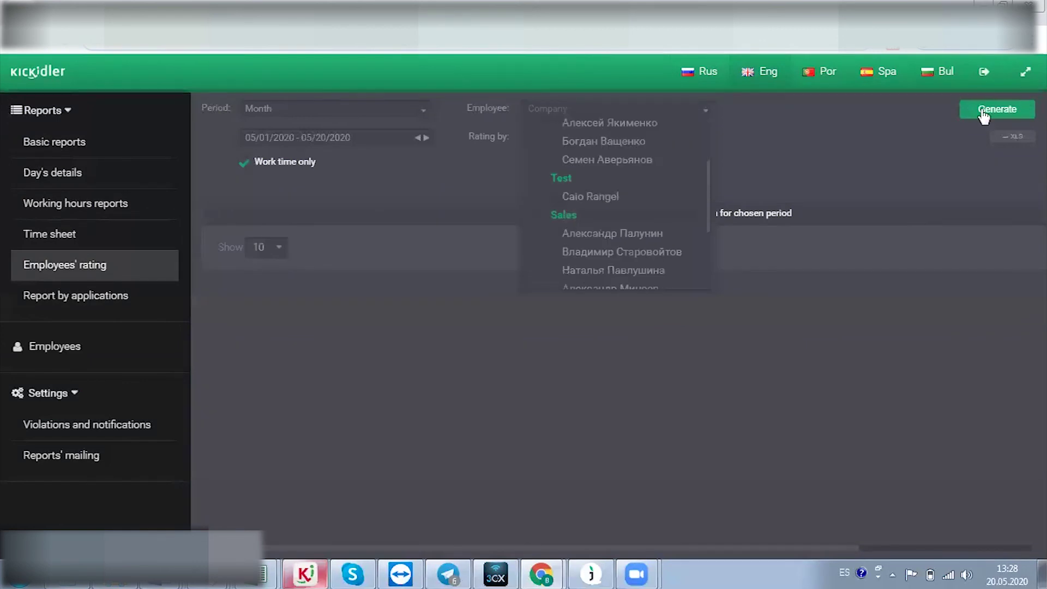
pyautogui.click(567, 218)
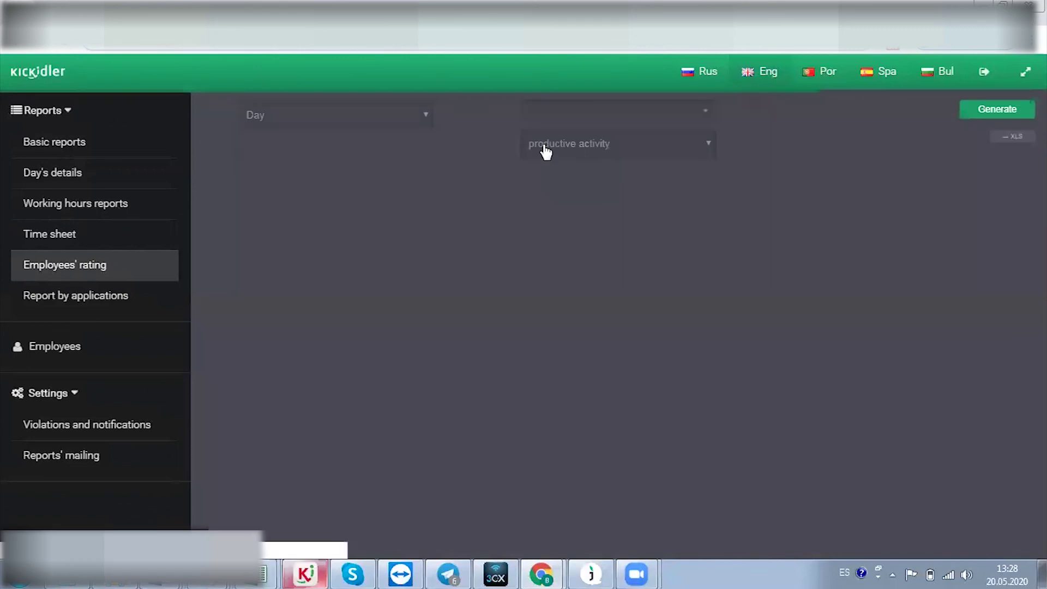
pyautogui.click(585, 140)
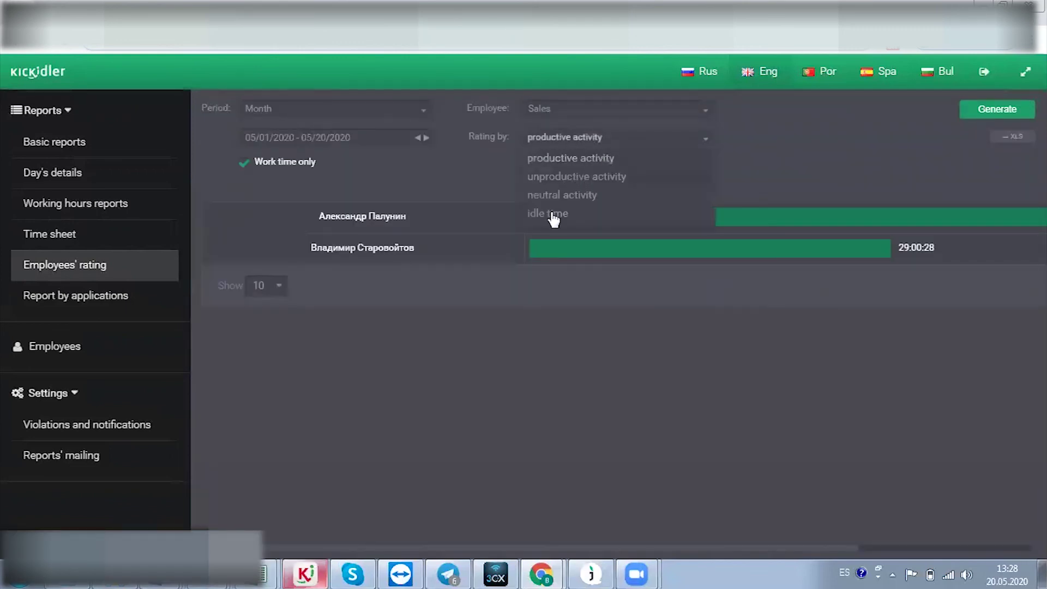
pyautogui.click(386, 333)
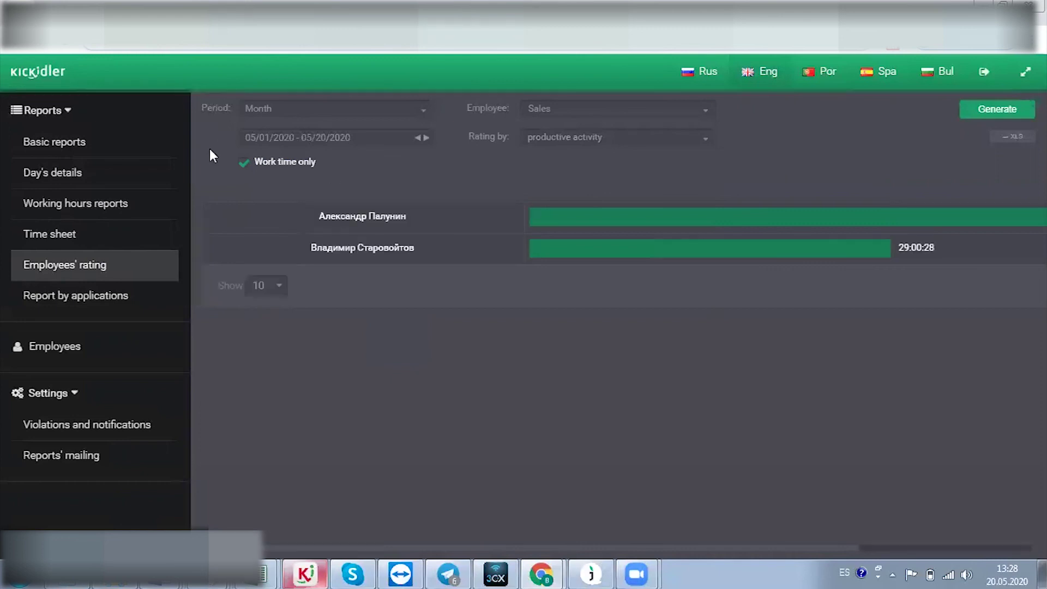
# Generate the Report by applications for the whole company for 05/20/2020 and look through its application activity table
pyautogui.click(92, 308)
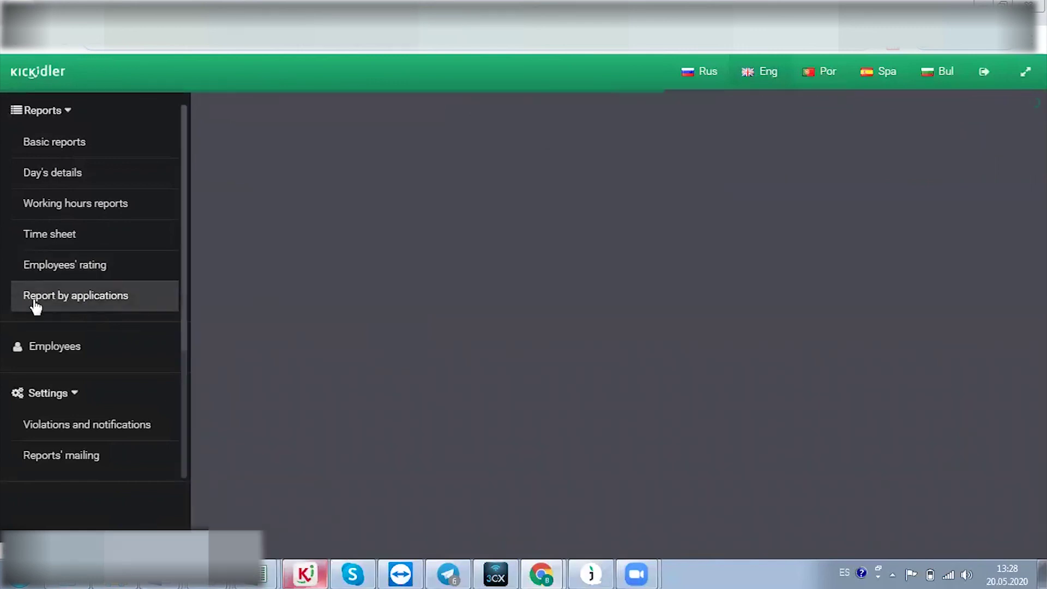
pyautogui.click(131, 306)
pyautogui.click(988, 102)
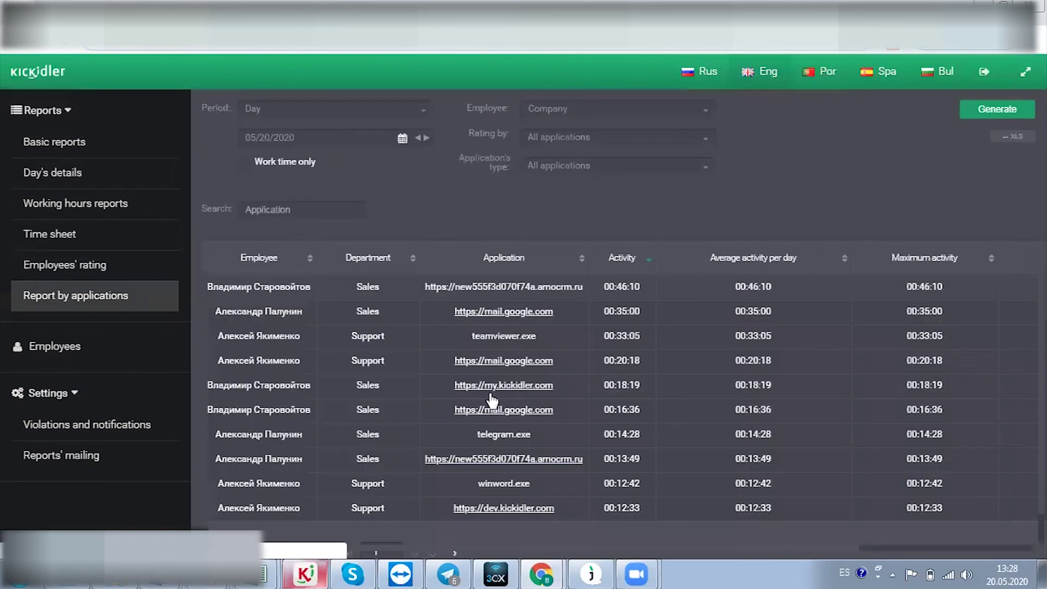
pyautogui.scroll(-1, 377, 398)
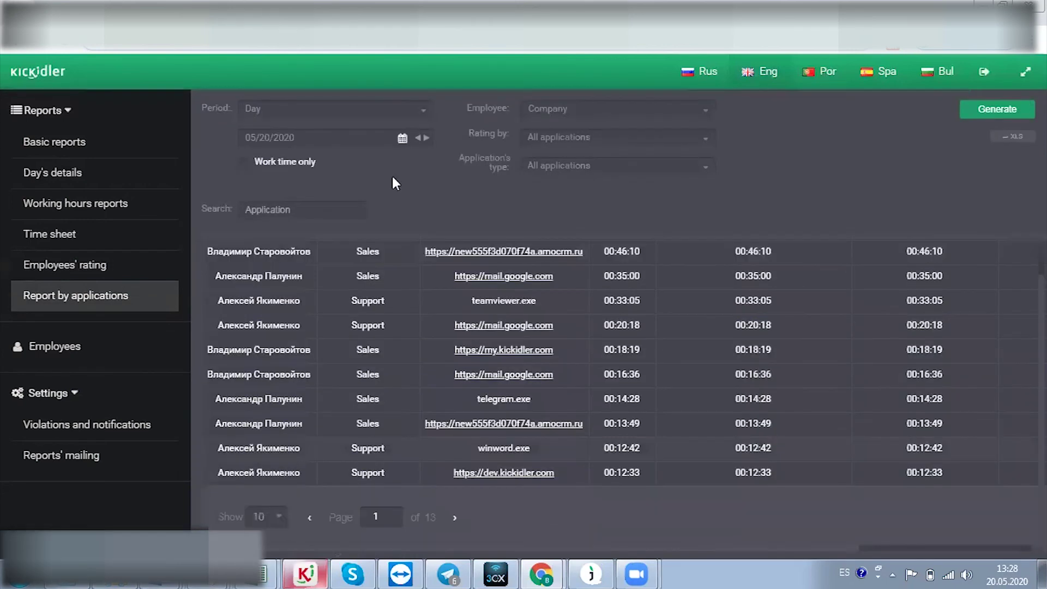
pyautogui.scroll(1, 542, 358)
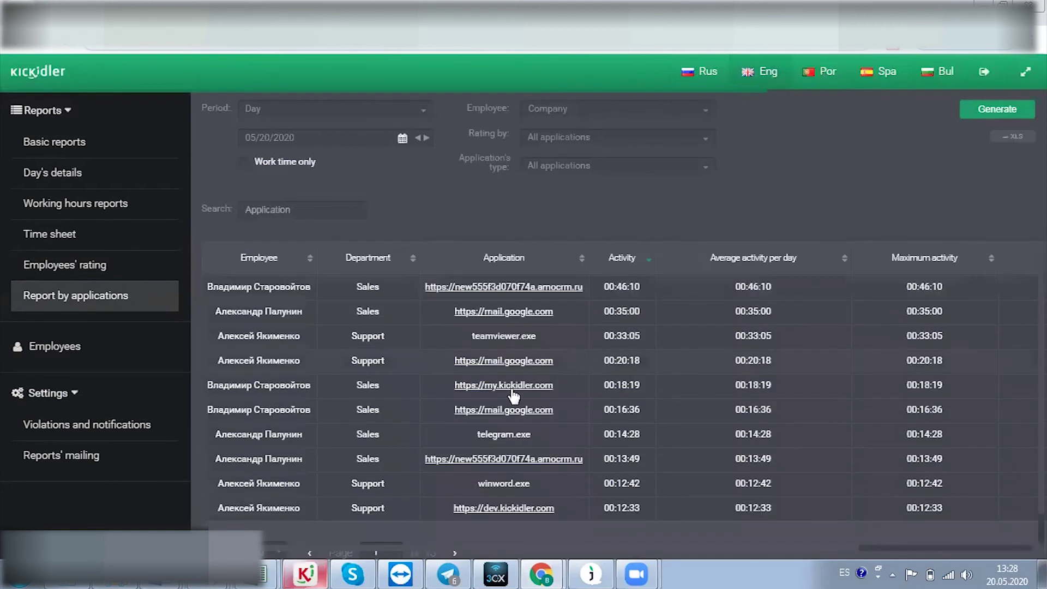
pyautogui.scroll(-1, 463, 376)
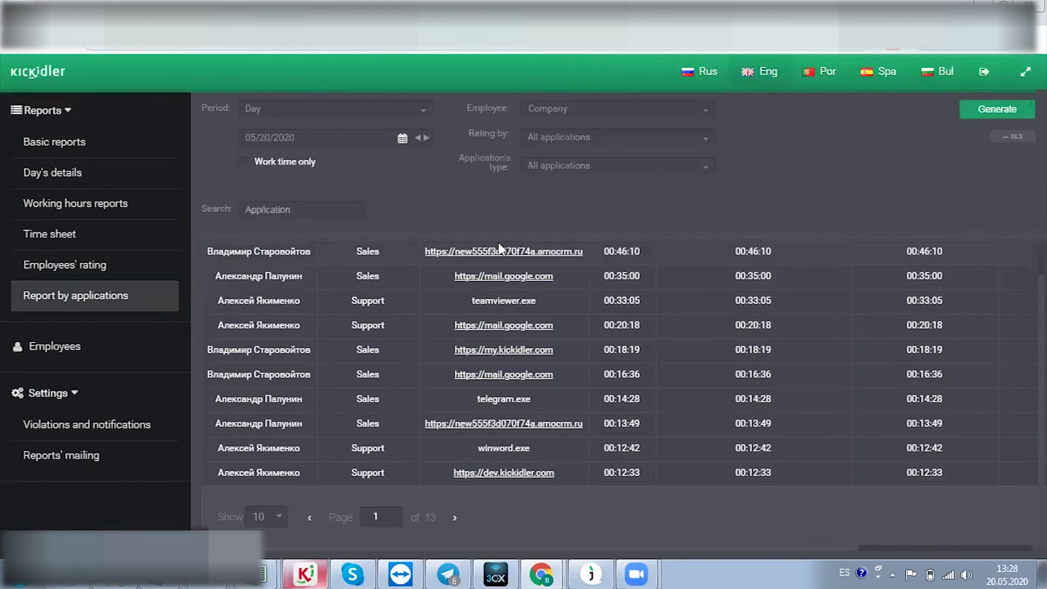
pyautogui.scroll(1, 751, 313)
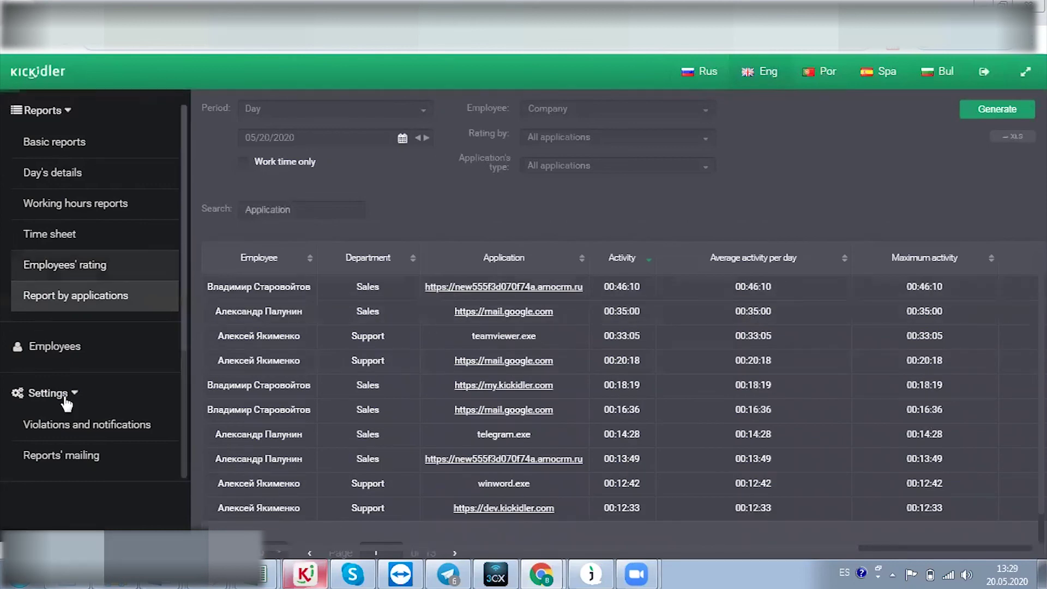
# Start a new mailing under Reports' mailing, switch its periodicity to Daily, and examine the mailing time and e-mail list fields
pyautogui.click(83, 470)
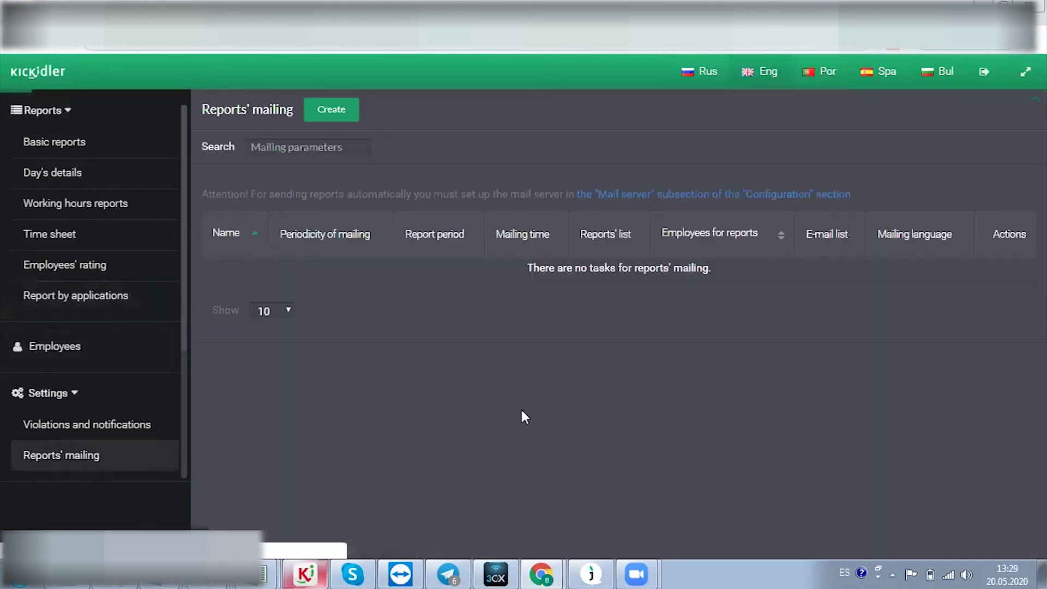
pyautogui.click(340, 119)
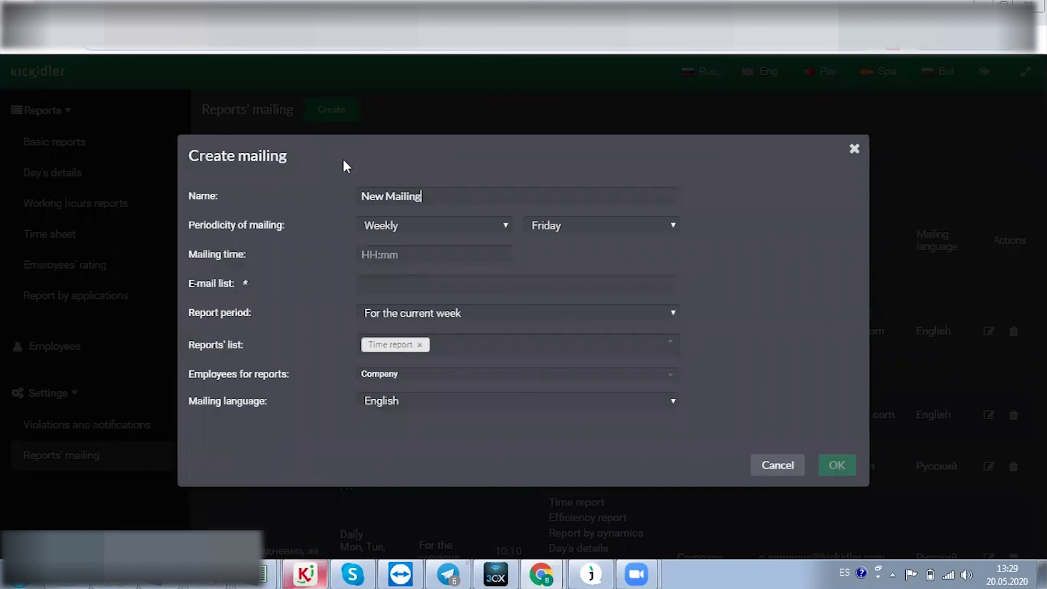
pyautogui.click(403, 254)
pyautogui.click(430, 202)
pyautogui.click(417, 229)
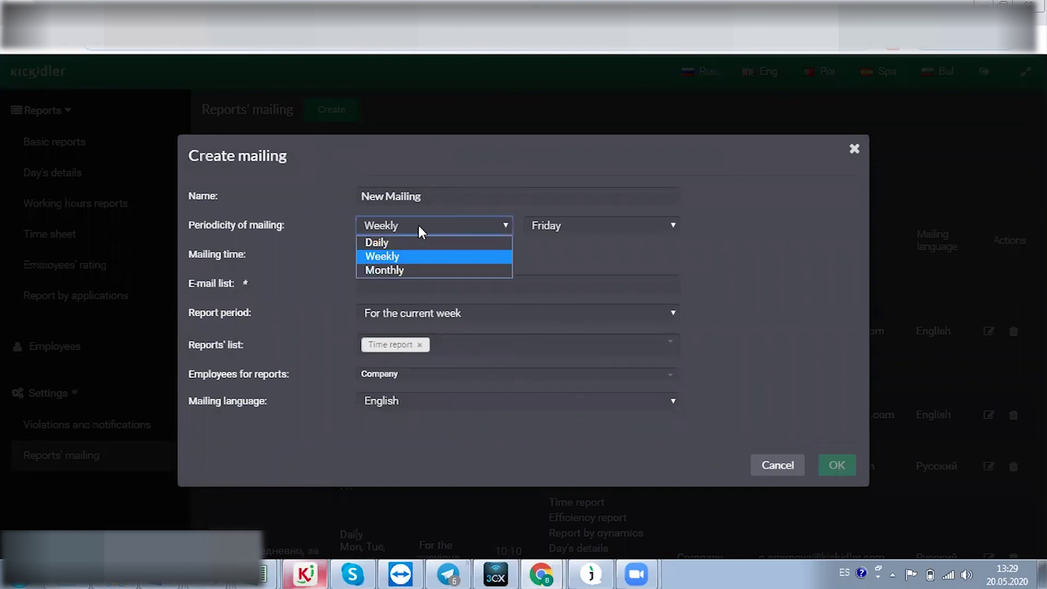
pyautogui.click(391, 242)
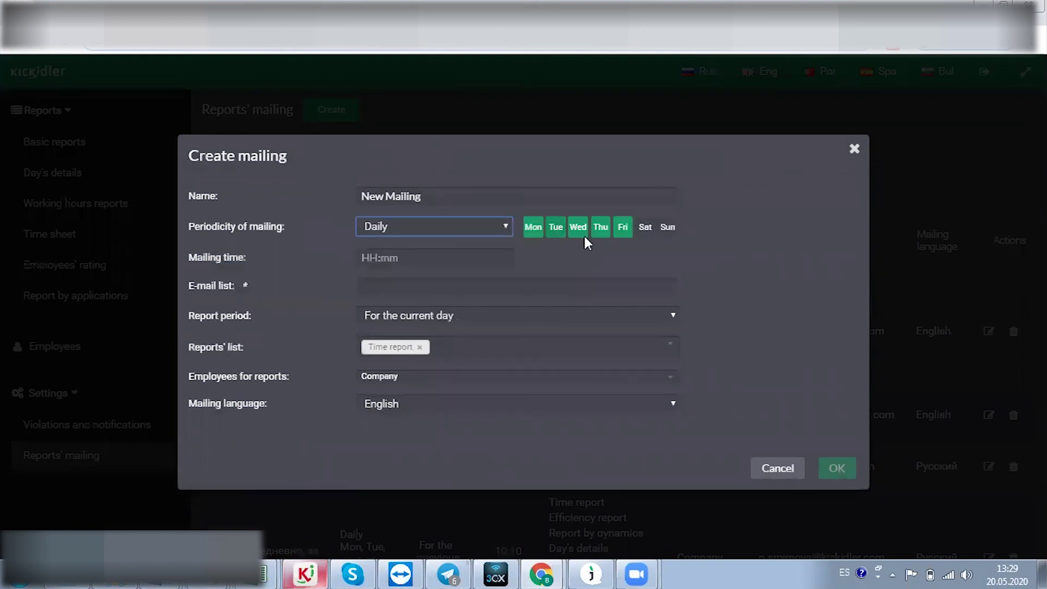
pyautogui.click(393, 255)
pyautogui.click(383, 260)
pyautogui.click(380, 296)
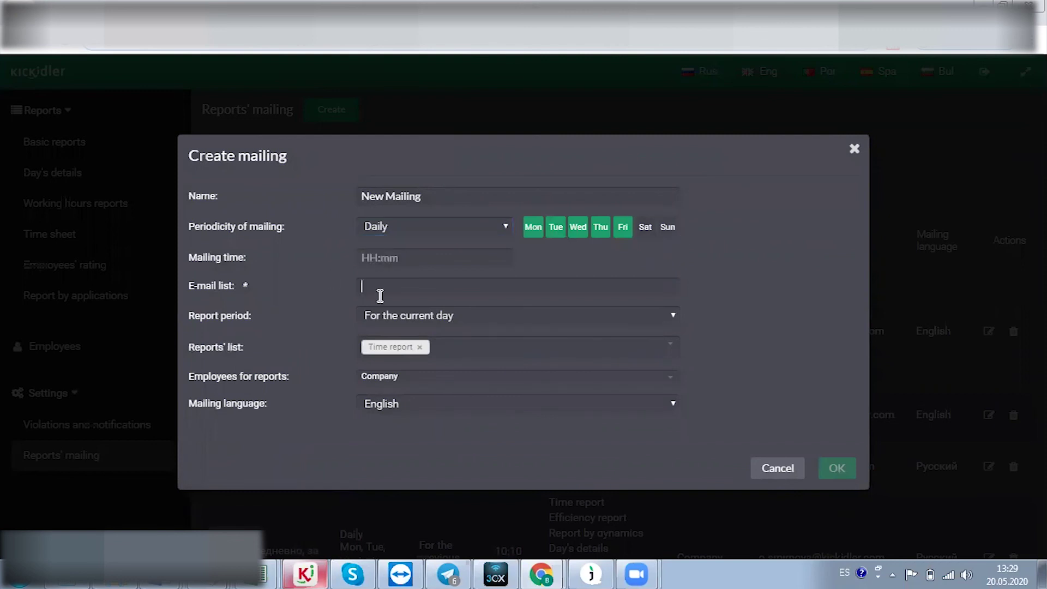
# Review the employee and mailing language choices for the new mailing, keep Company and English, and close the form without saving
pyautogui.click(391, 380)
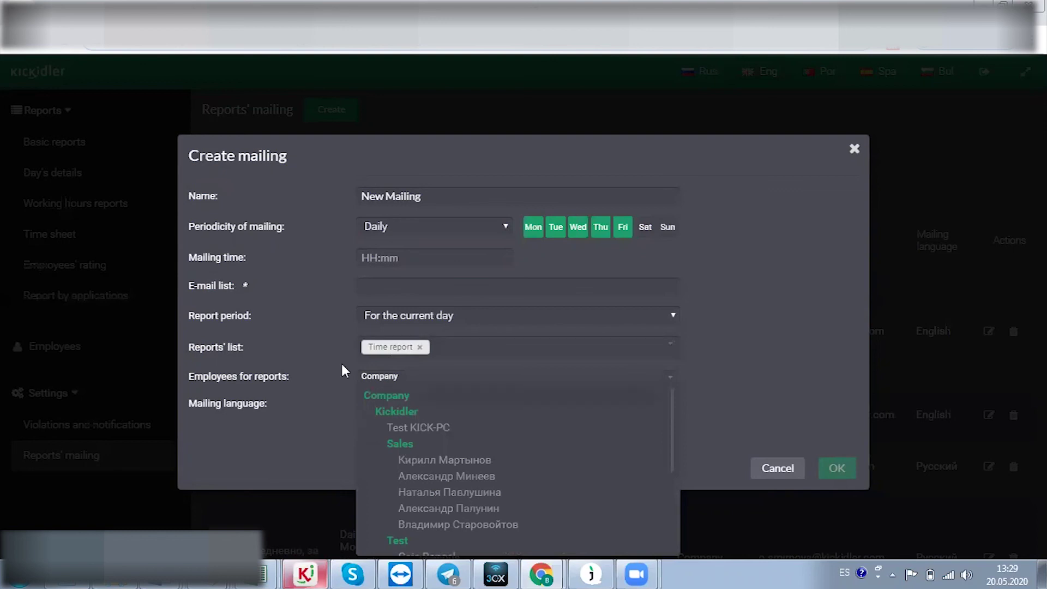
pyautogui.click(337, 438)
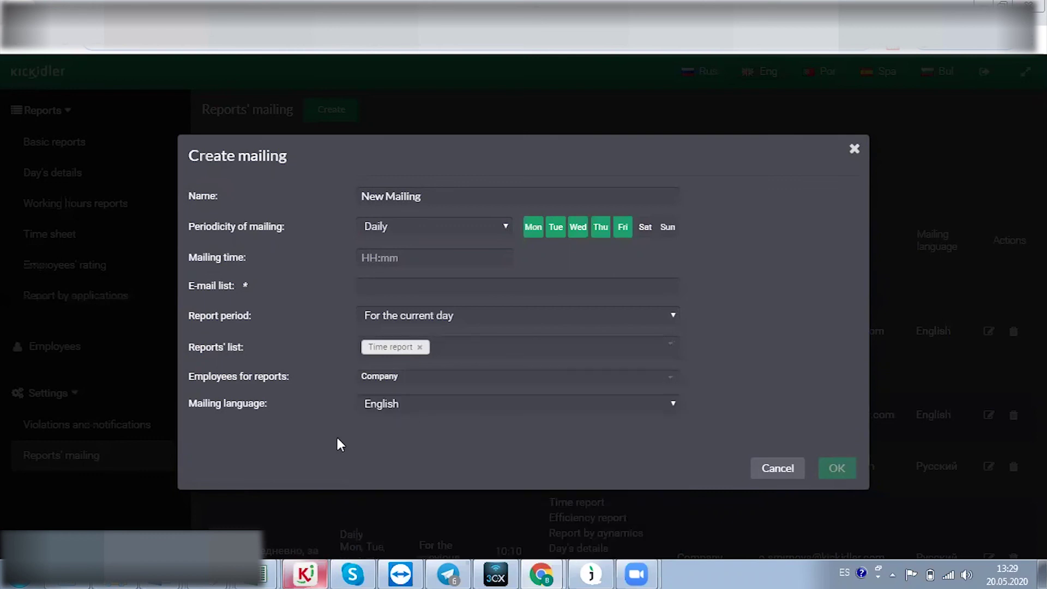
pyautogui.click(406, 407)
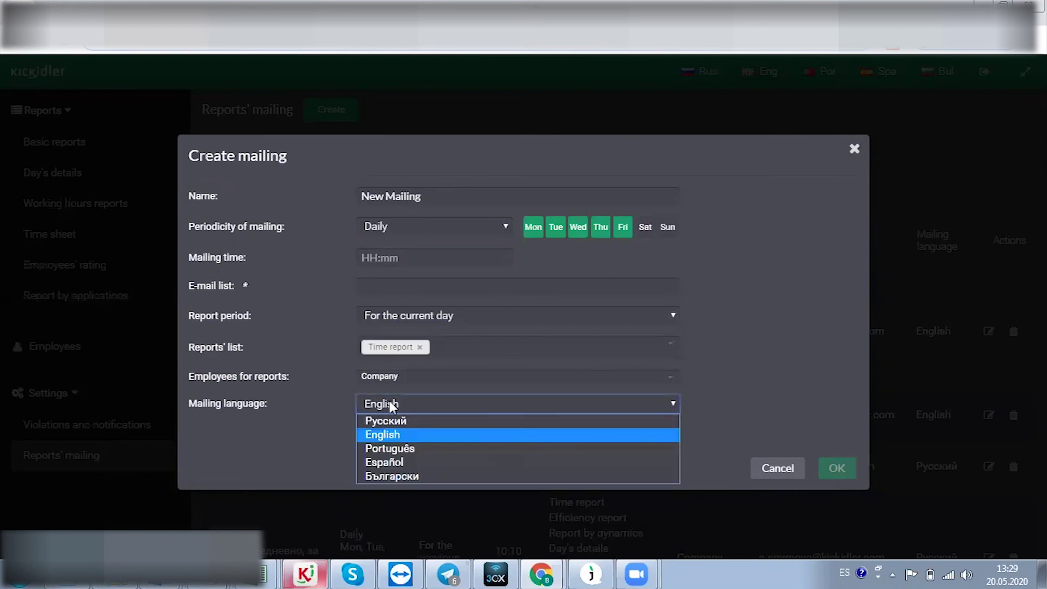
pyautogui.click(362, 385)
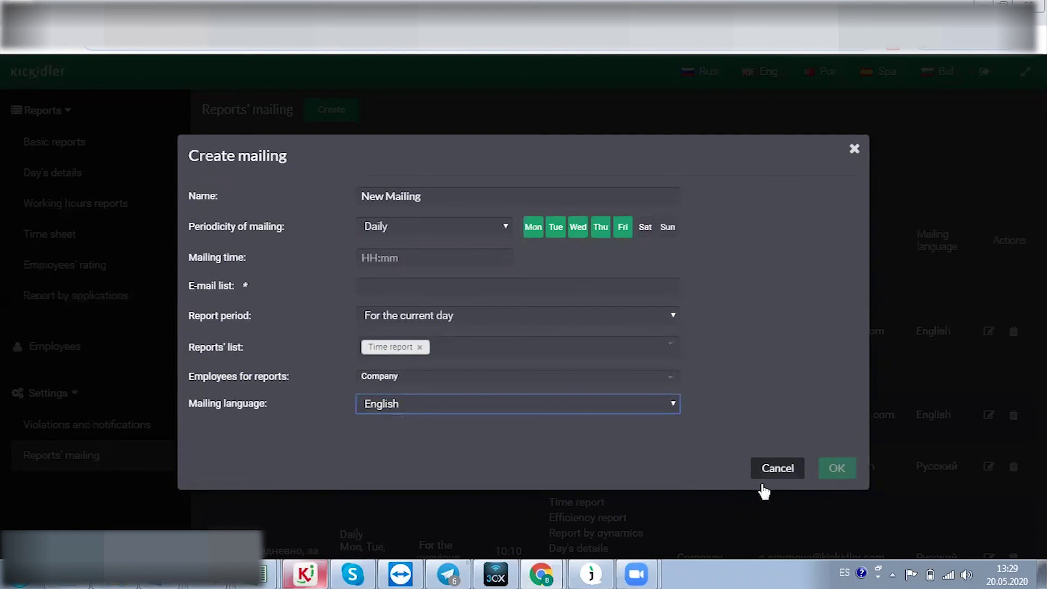
pyautogui.press('Escape')
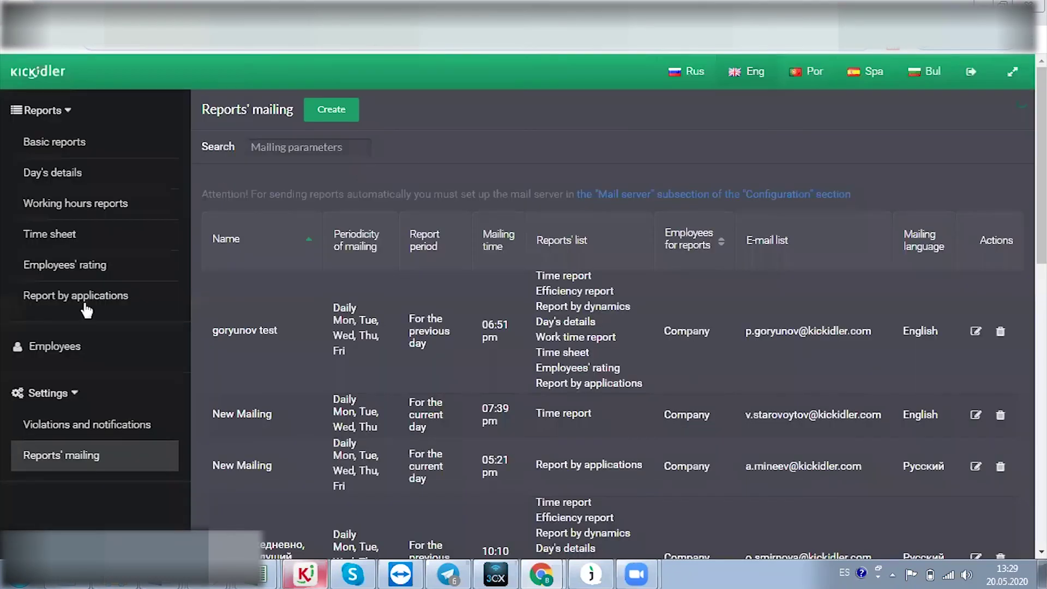